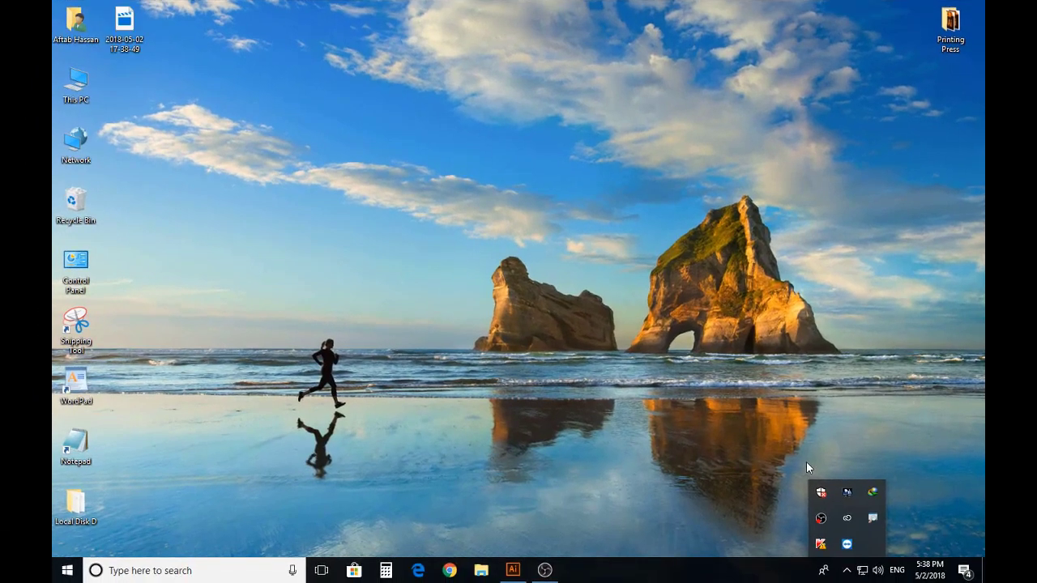
click(810, 443)
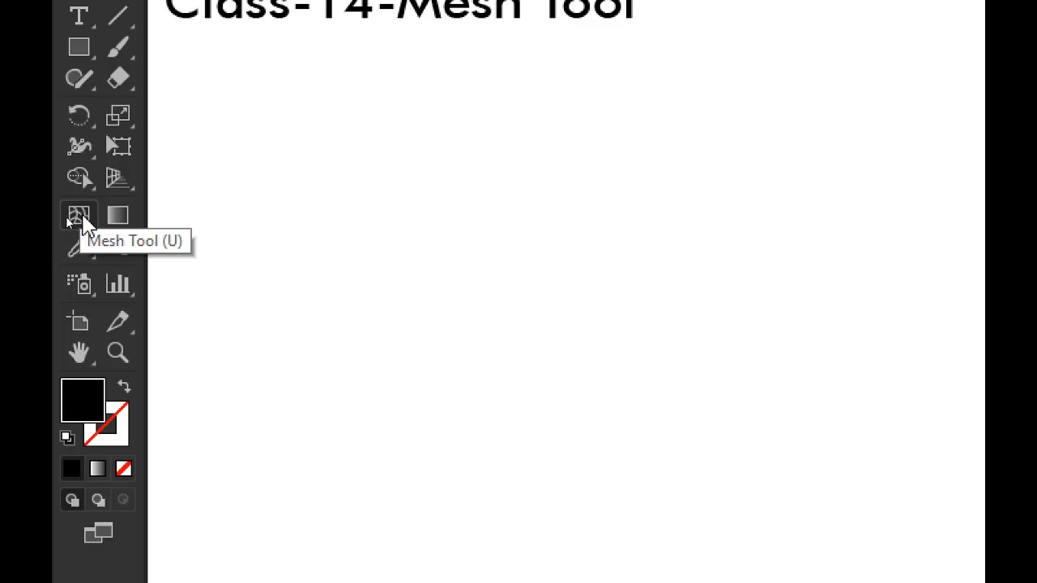
click(78, 218)
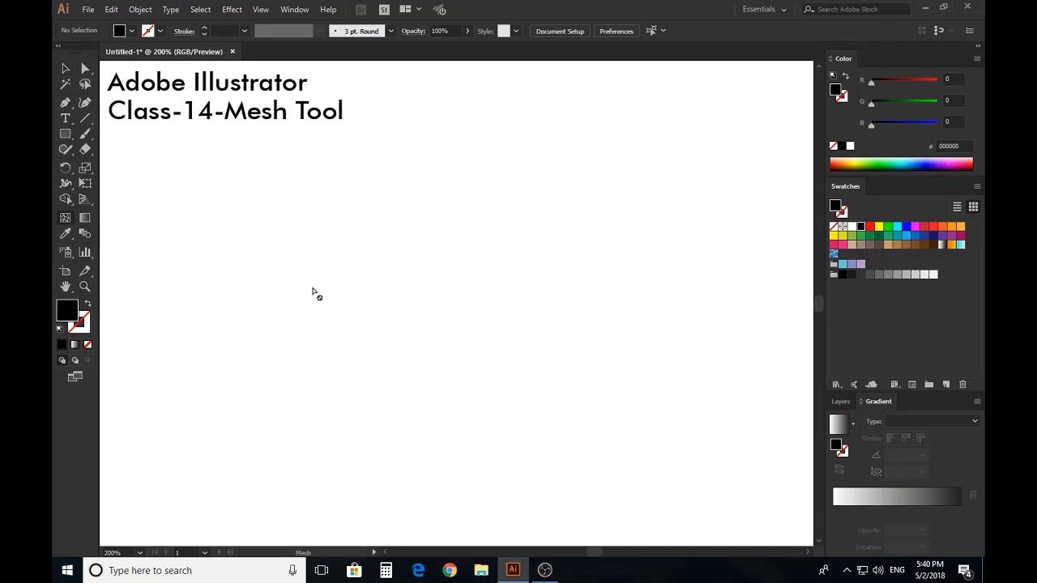
click(66, 71)
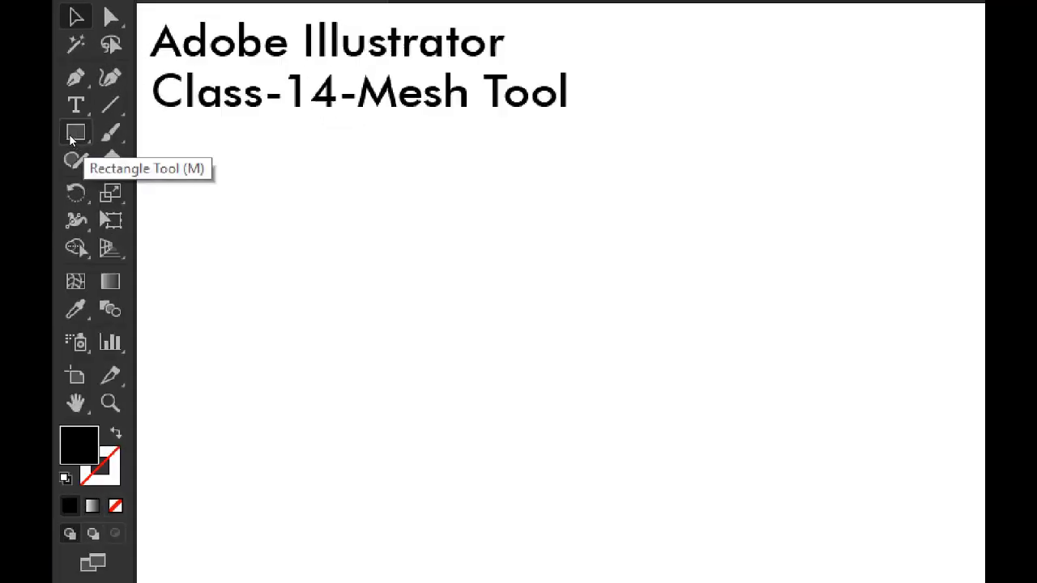
- Draw a black rectangle about 2.92 by 1.37 in near the middle of the artboard
click(69, 135)
click(129, 136)
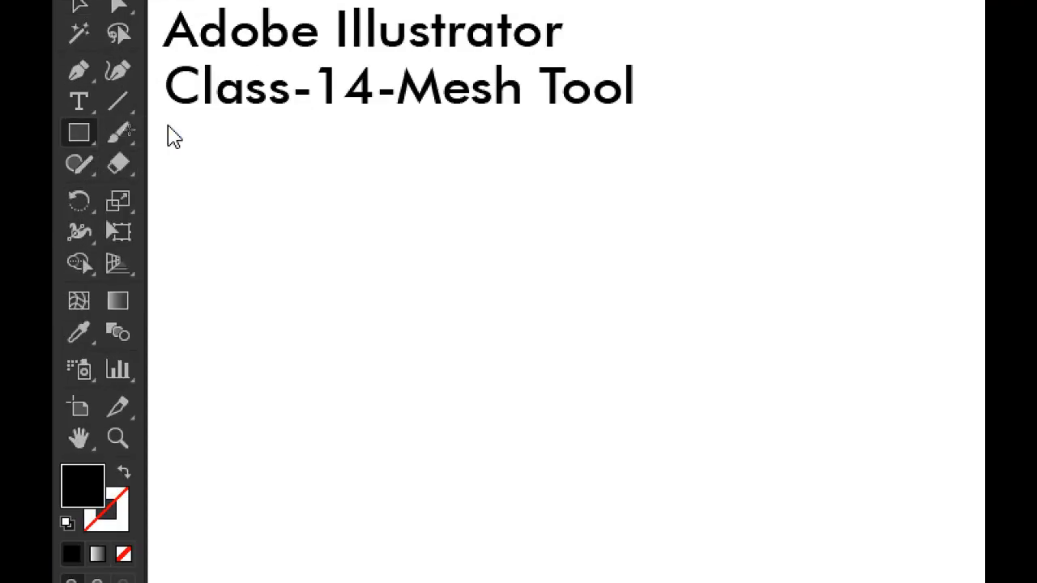
drag(340, 236, 613, 364)
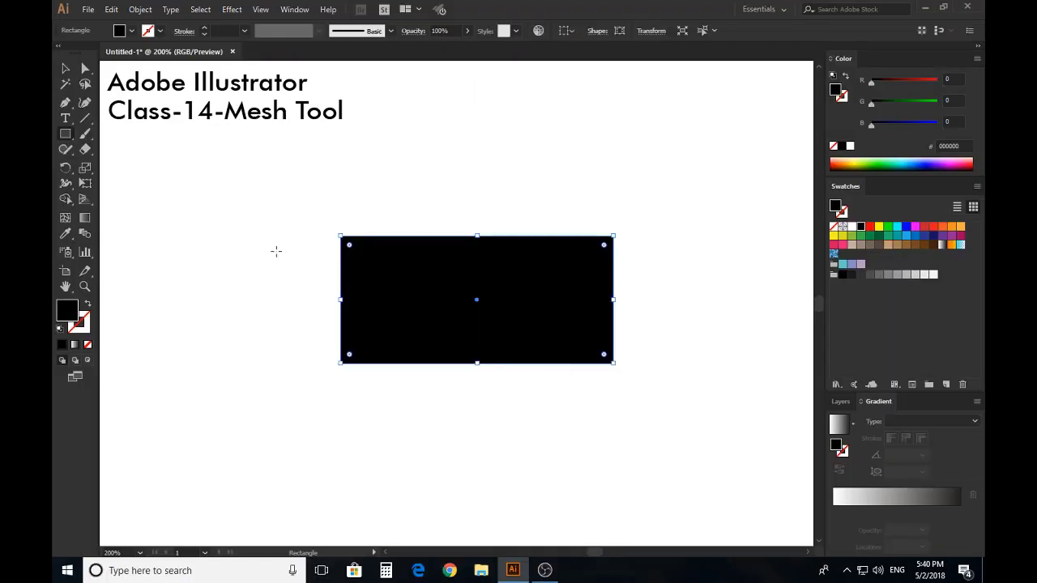
click(65, 72)
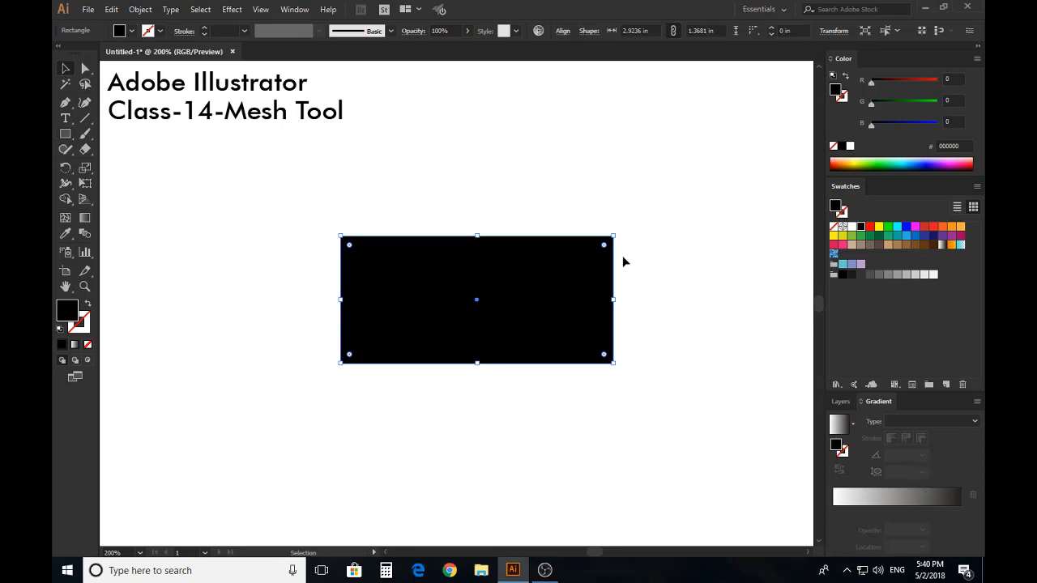
- Fill the rectangle with the linear white-to-black gradient and clear the selection
drag(653, 197, 538, 341)
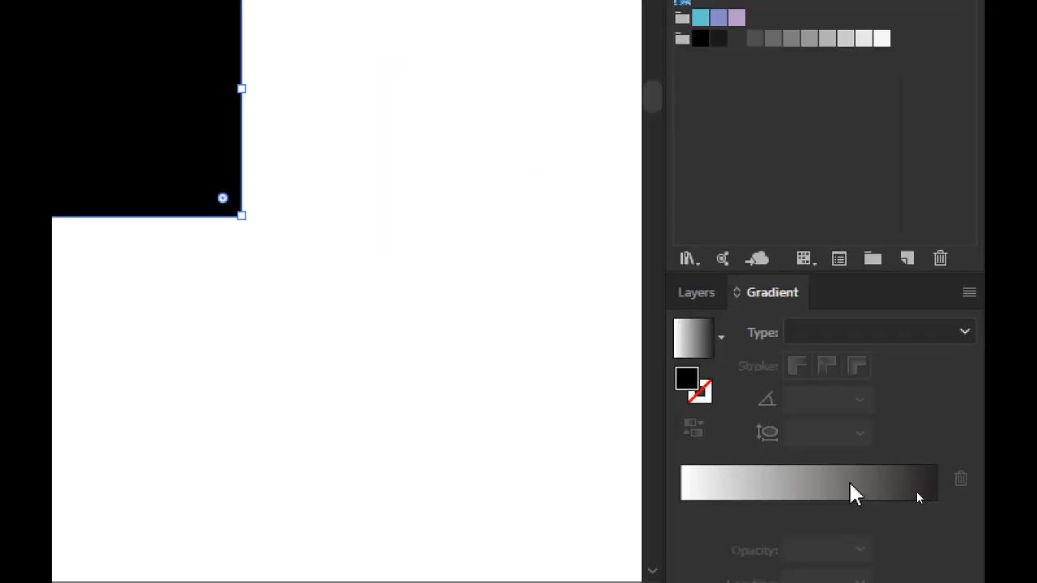
click(898, 502)
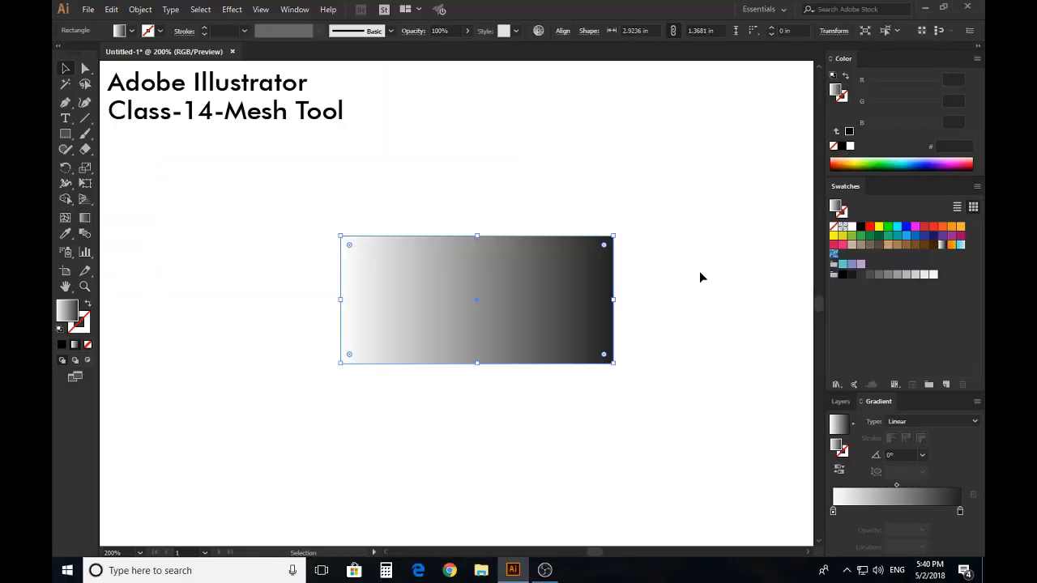
click(647, 242)
drag(653, 191, 504, 365)
click(656, 202)
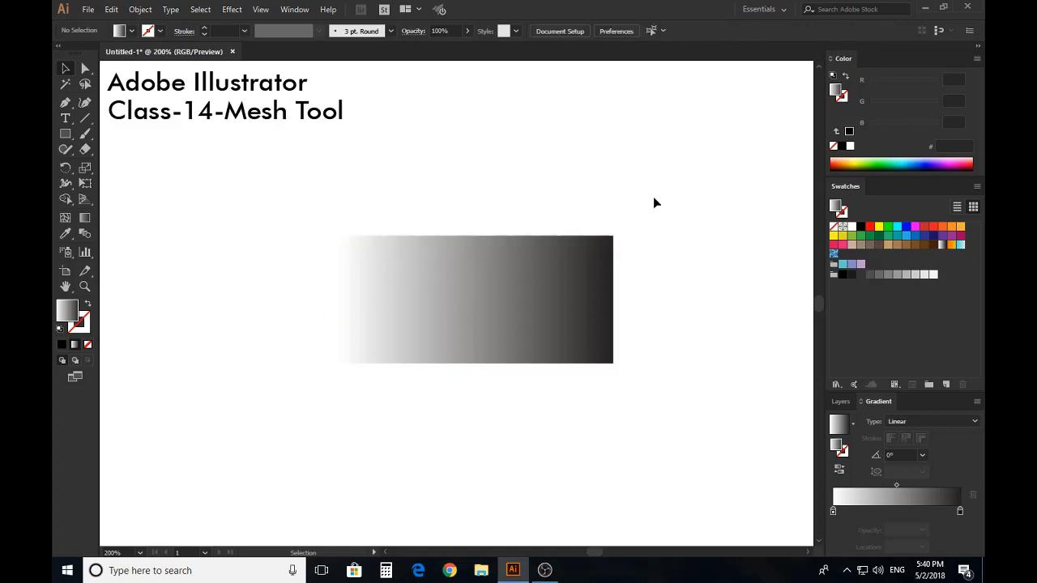
- Change the rectangle's gradient type from Linear to Radial
click(593, 252)
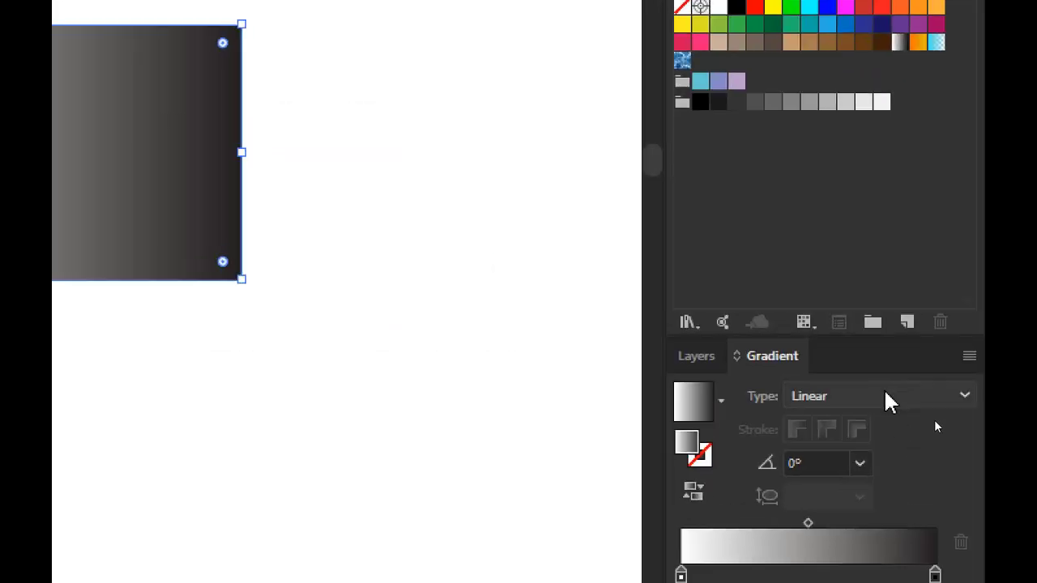
click(925, 418)
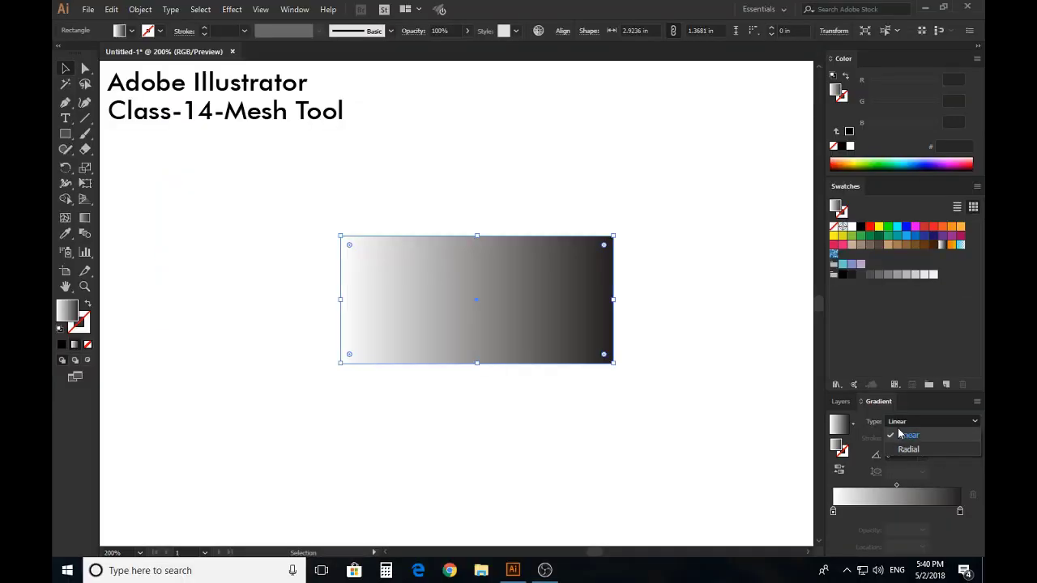
click(827, 421)
click(714, 354)
drag(636, 209, 561, 336)
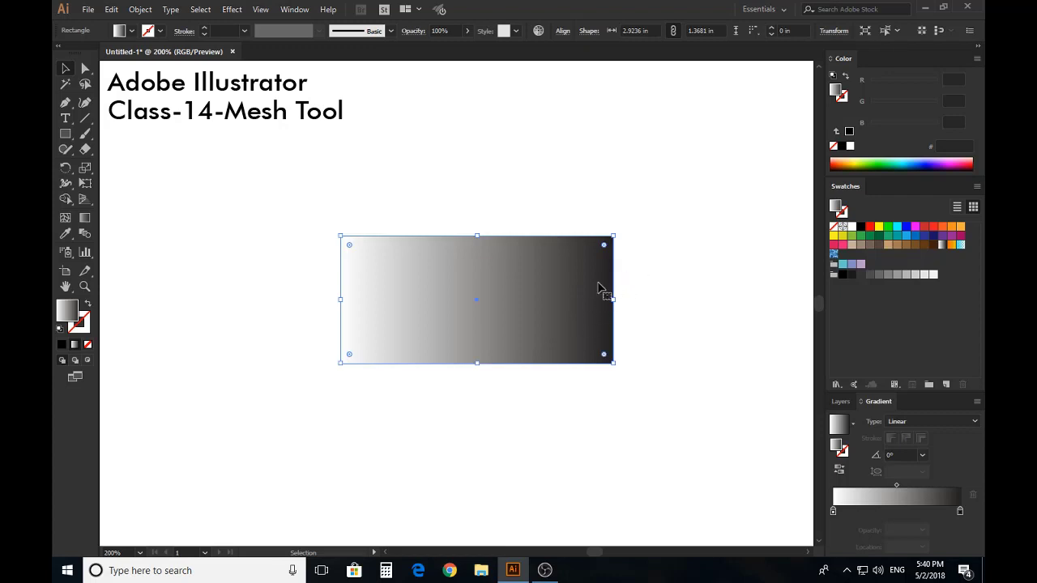
click(937, 421)
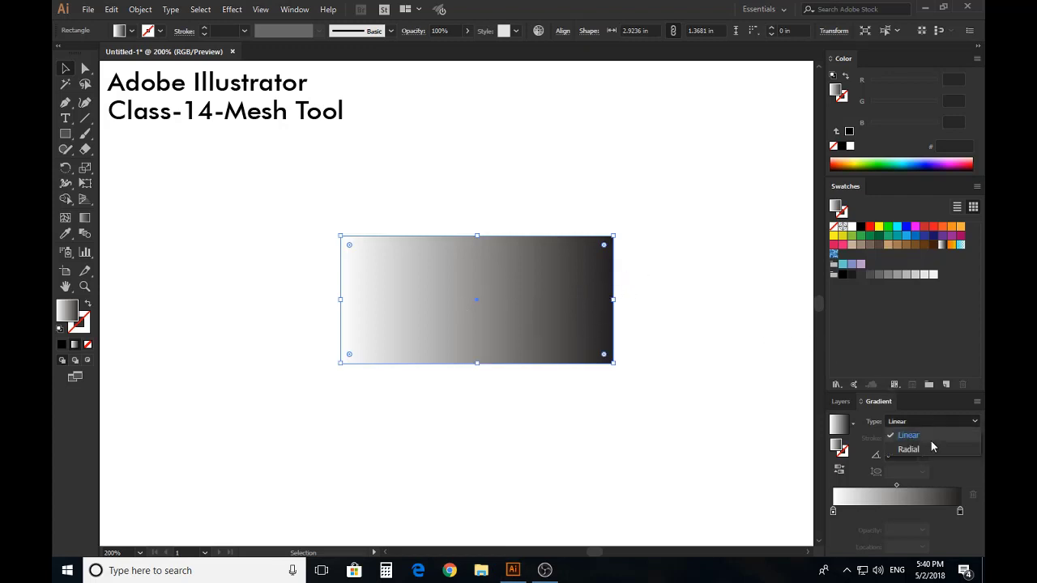
click(931, 442)
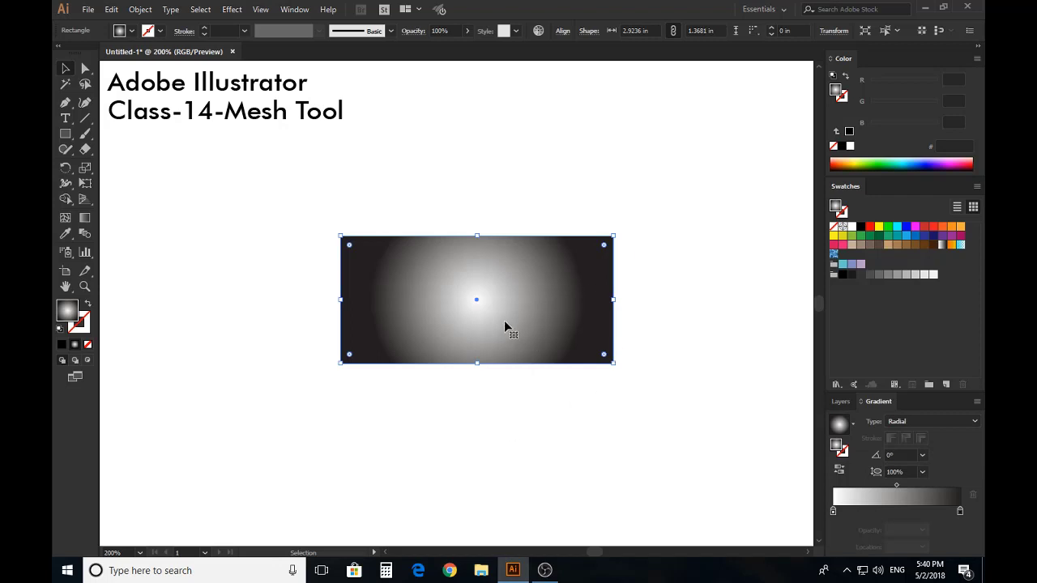
click(658, 196)
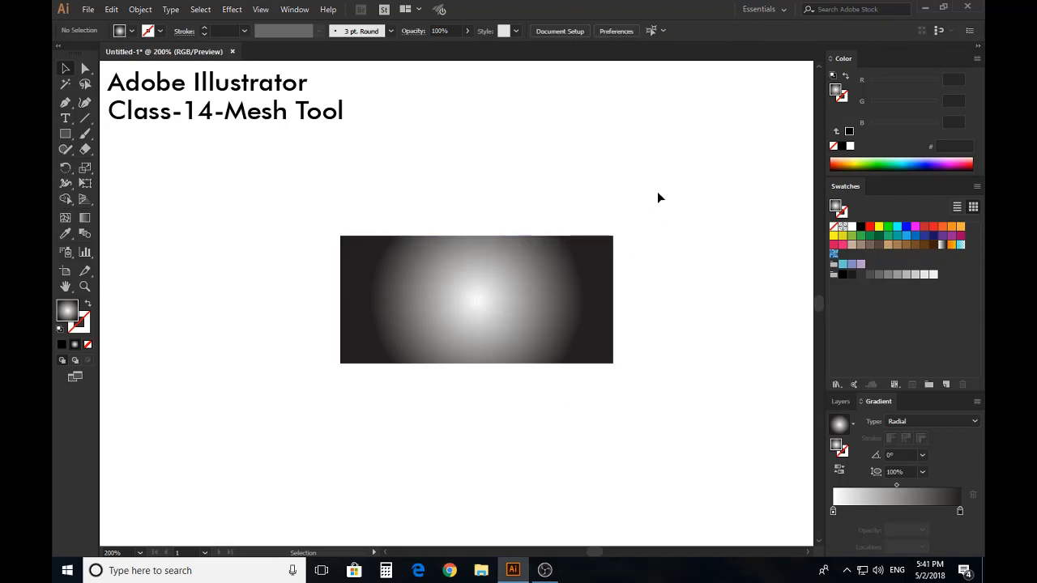
- Recolor the radial gradient with blue 0071BC at the outer stop and green 009245 at the center stop
drag(656, 197, 488, 369)
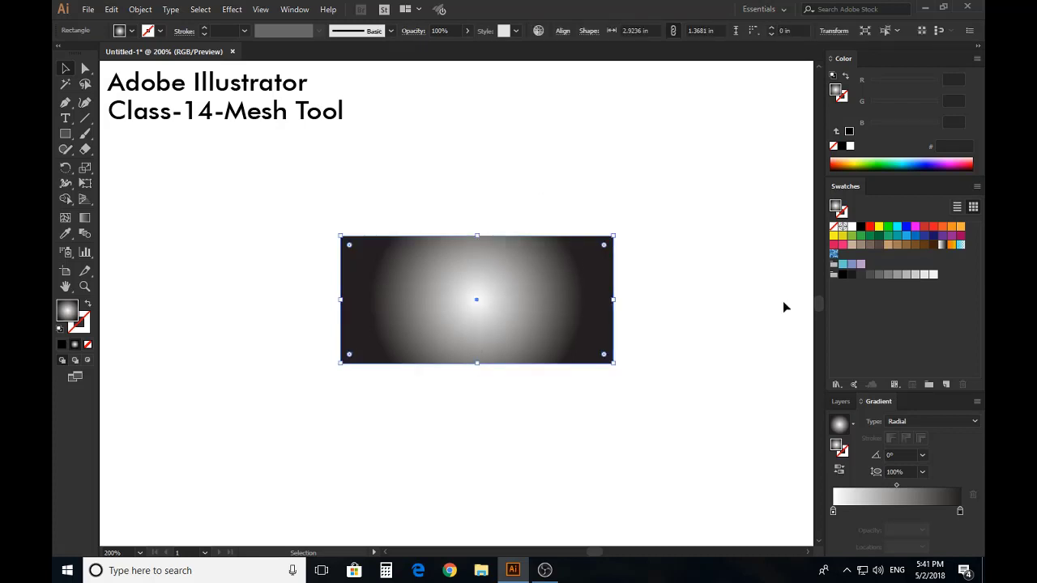
drag(917, 237, 917, 238)
mouse_move(967, 504)
mouse_down()
mouse_move(965, 523)
mouse_move(960, 510)
mouse_up()
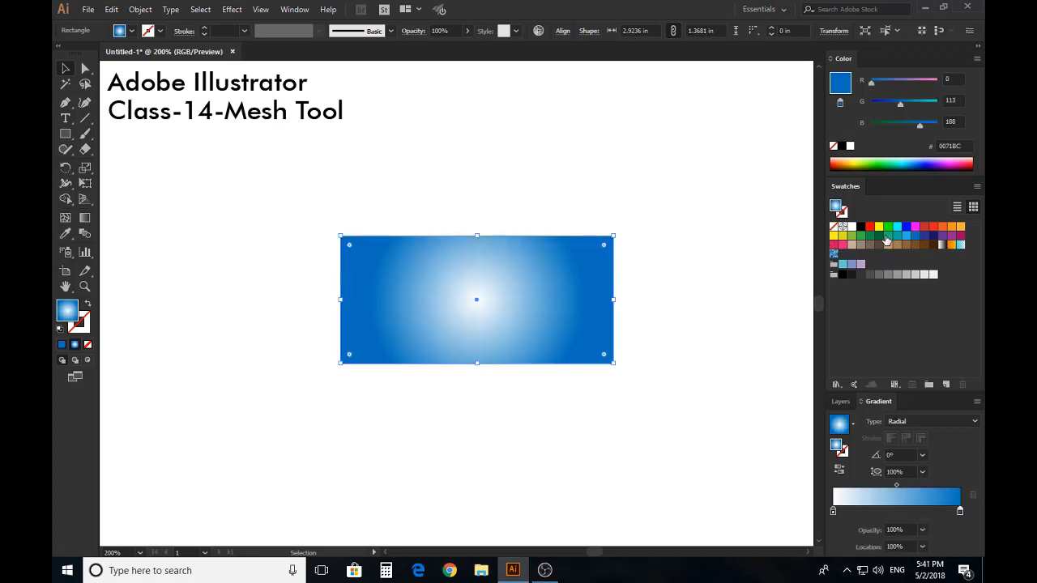
drag(887, 240, 832, 515)
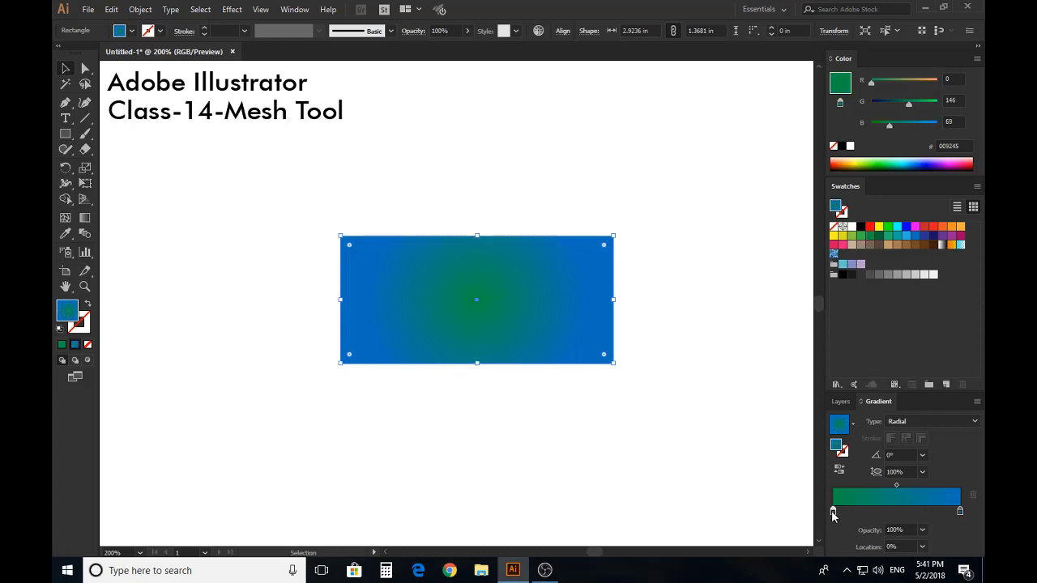
click(710, 363)
- Delete the blue and green gradient rectangle
drag(631, 208, 422, 377)
drag(645, 209, 517, 356)
click(675, 266)
drag(665, 215, 468, 413)
click(356, 431)
drag(244, 203, 554, 385)
key(Delete)
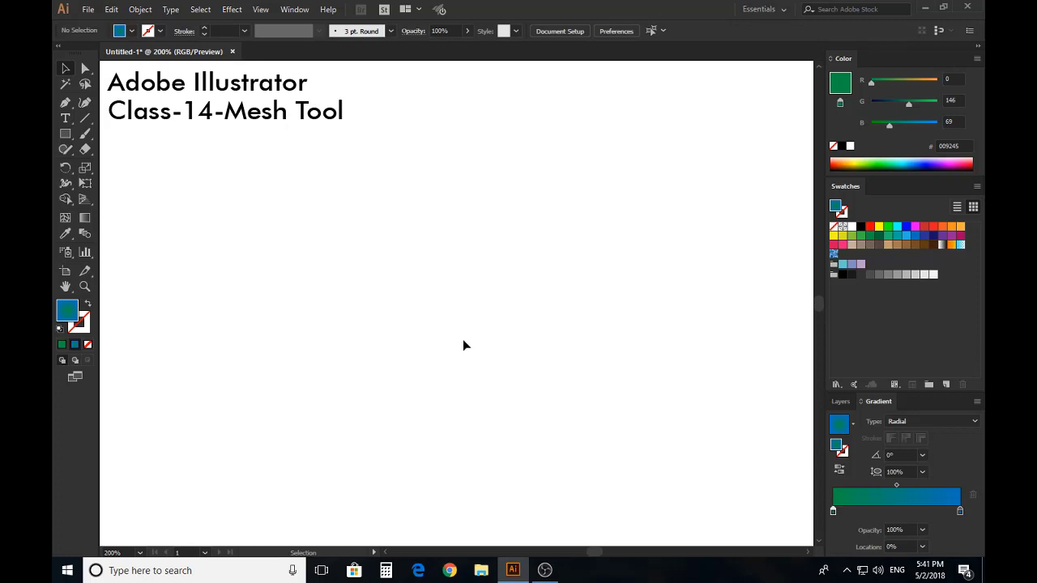
- Draw a new rectangle about 3.79 by 2 in and fill it with solid green 22B573
click(68, 133)
drag(264, 221, 619, 405)
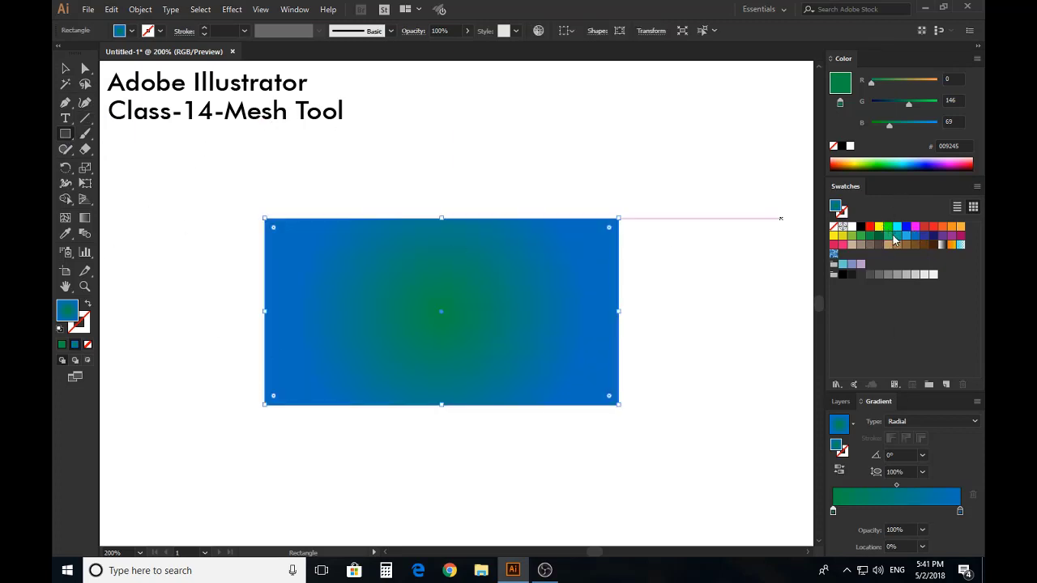
click(889, 237)
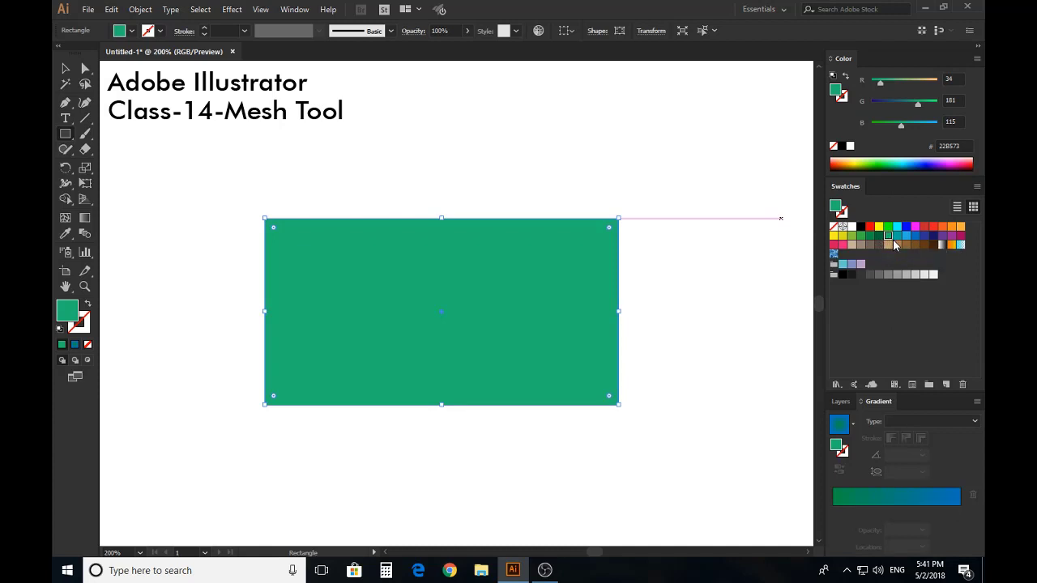
click(65, 68)
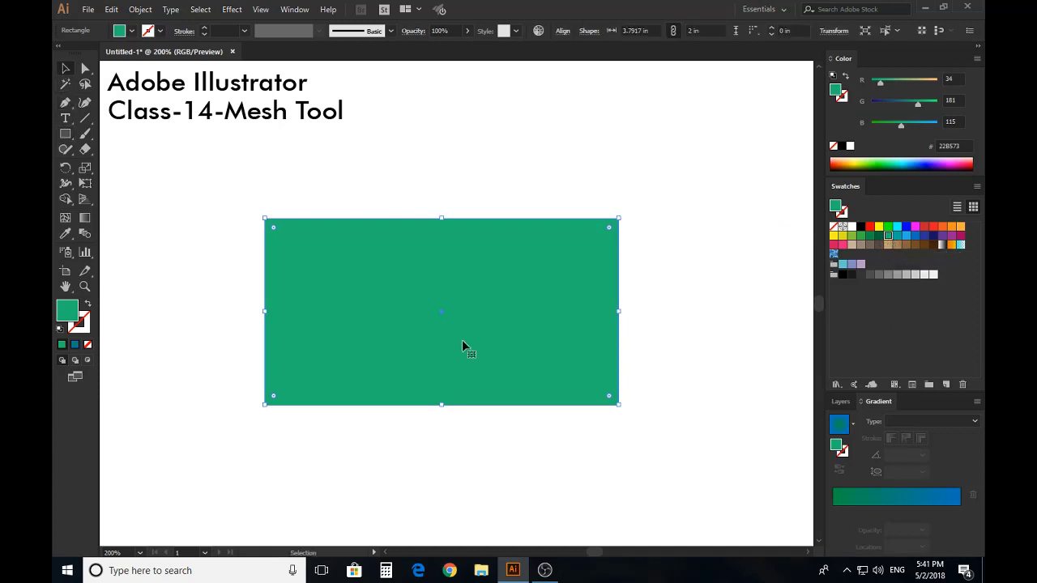
- Add a mesh point inside the left part of the rectangle at mid-height and select it for direct editing
click(65, 218)
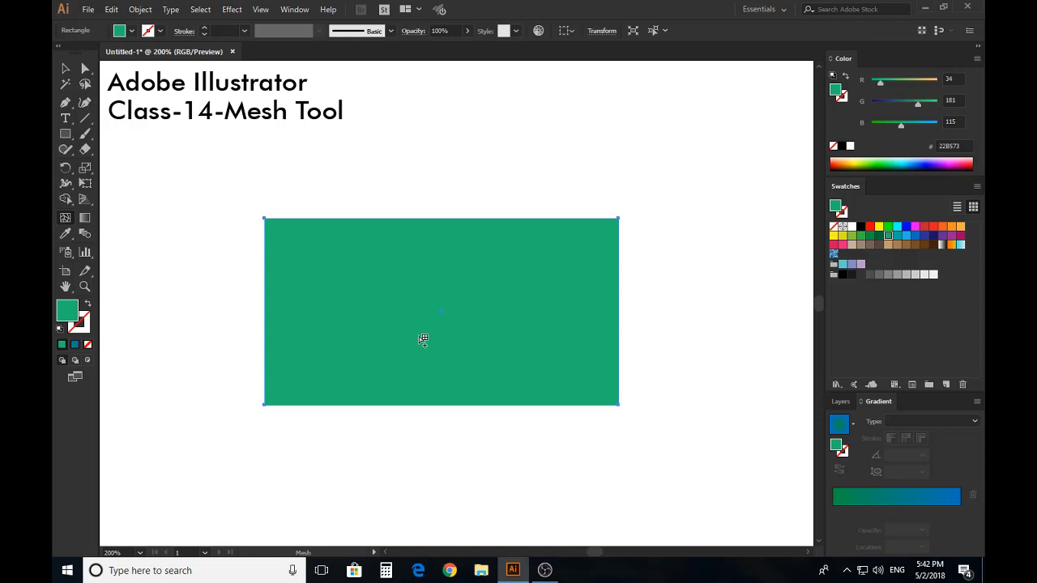
click(328, 309)
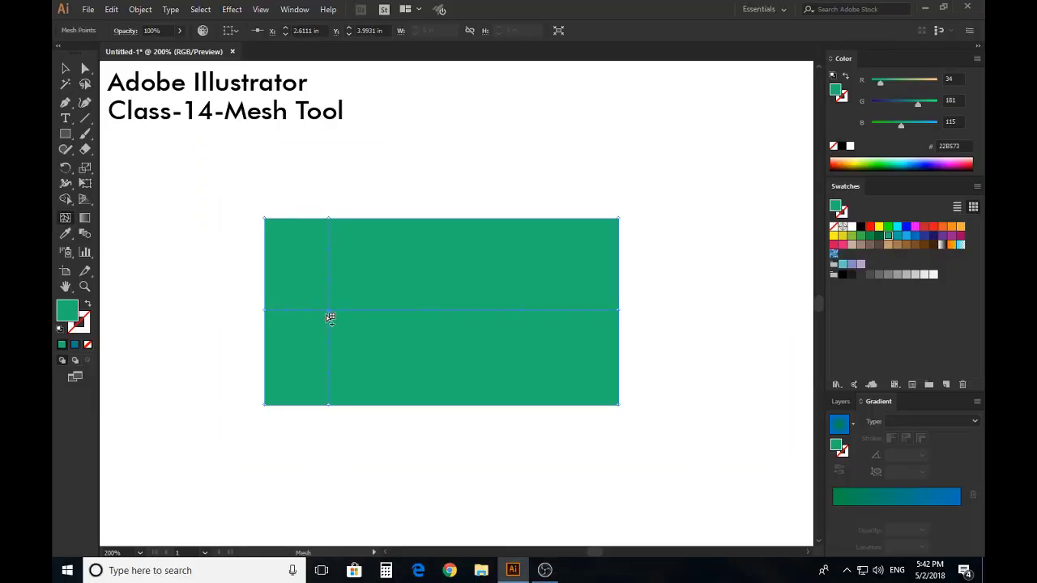
click(86, 73)
click(130, 224)
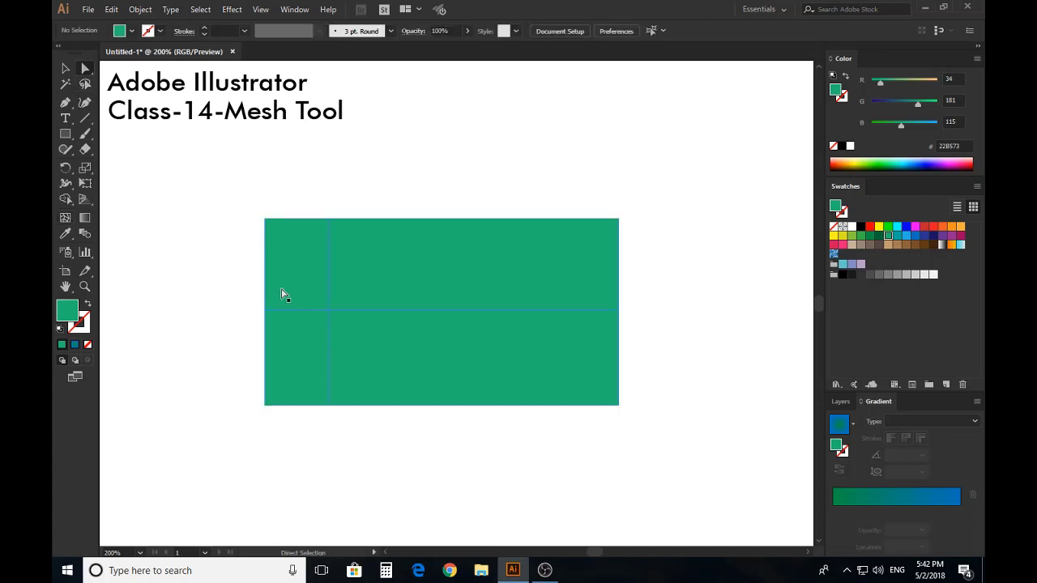
click(330, 315)
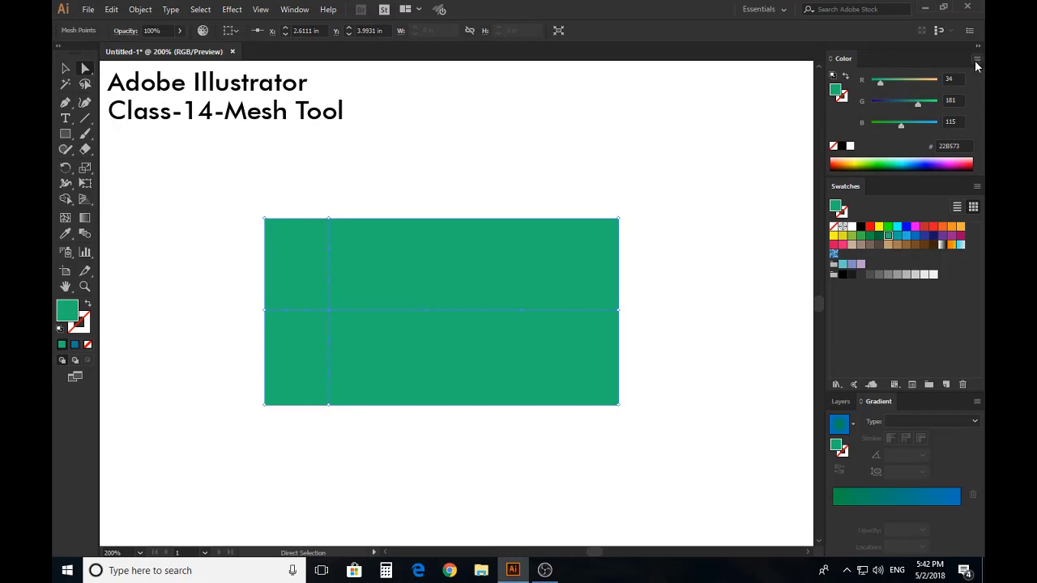
- Hide the color slider options and show them again
click(976, 61)
click(939, 52)
click(976, 59)
click(964, 65)
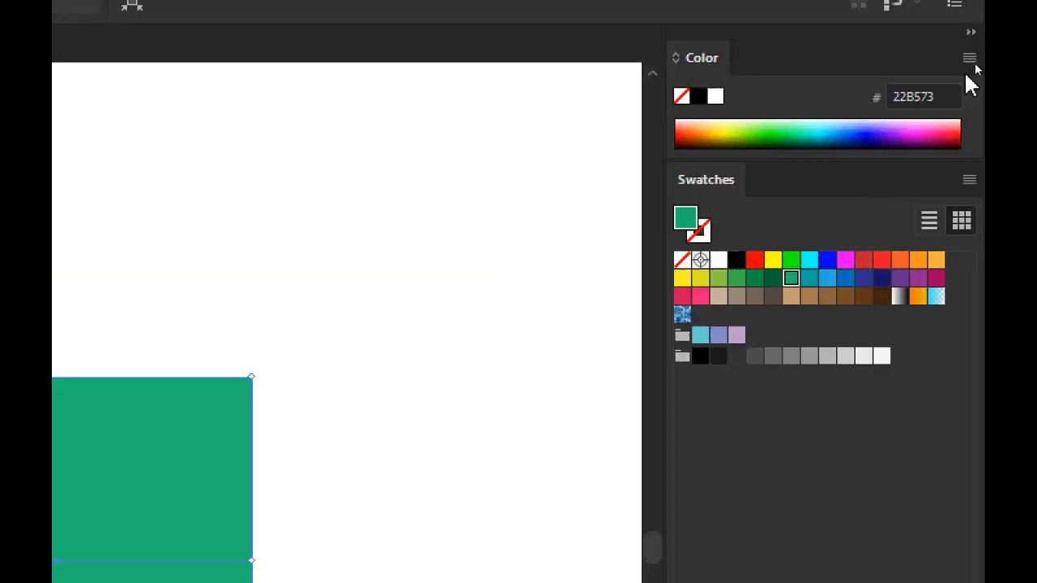
click(970, 67)
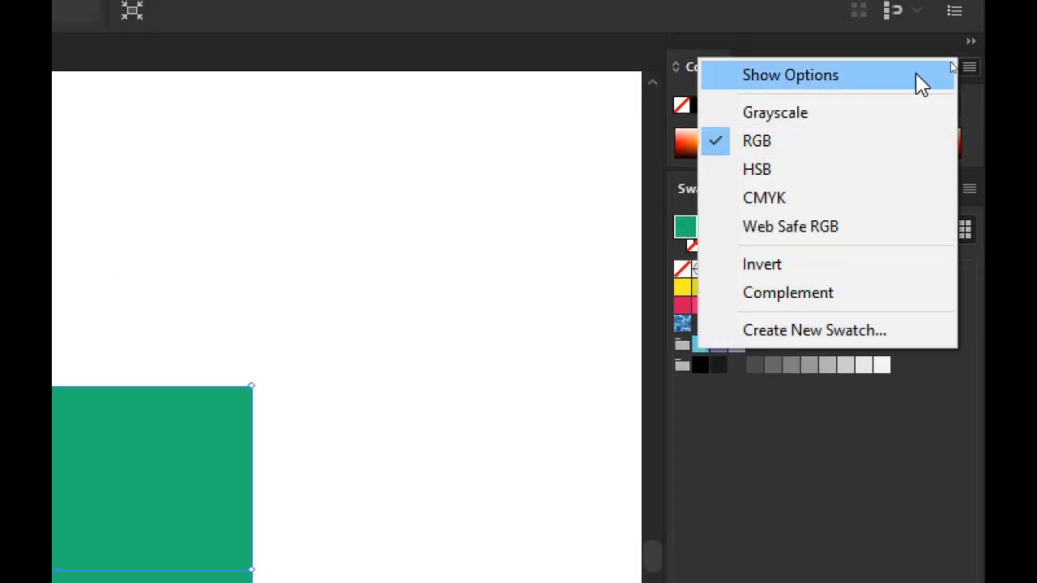
click(917, 74)
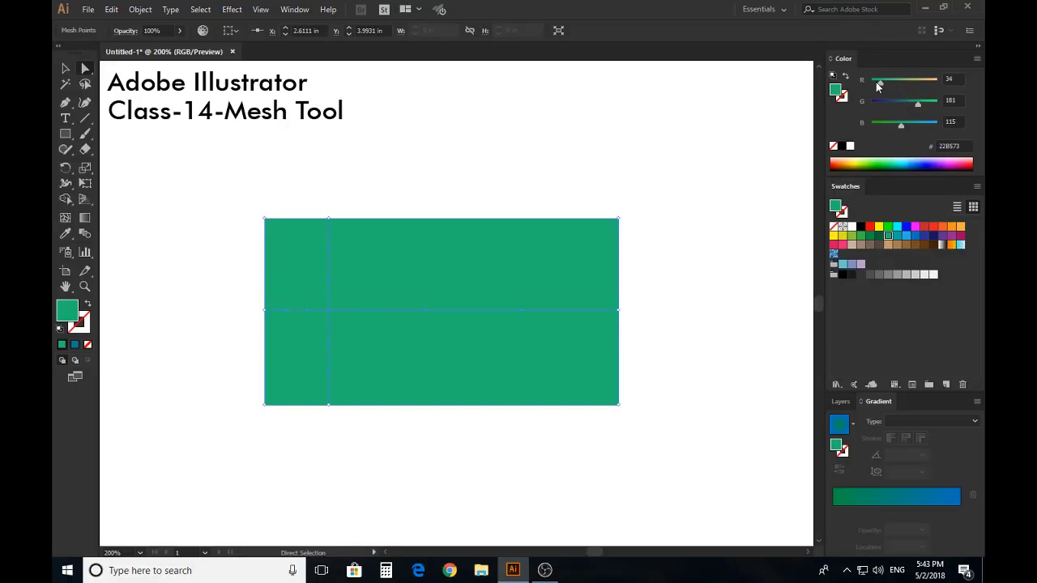
- Switch the color sliders to CMYK and back to RGB
click(976, 59)
click(898, 122)
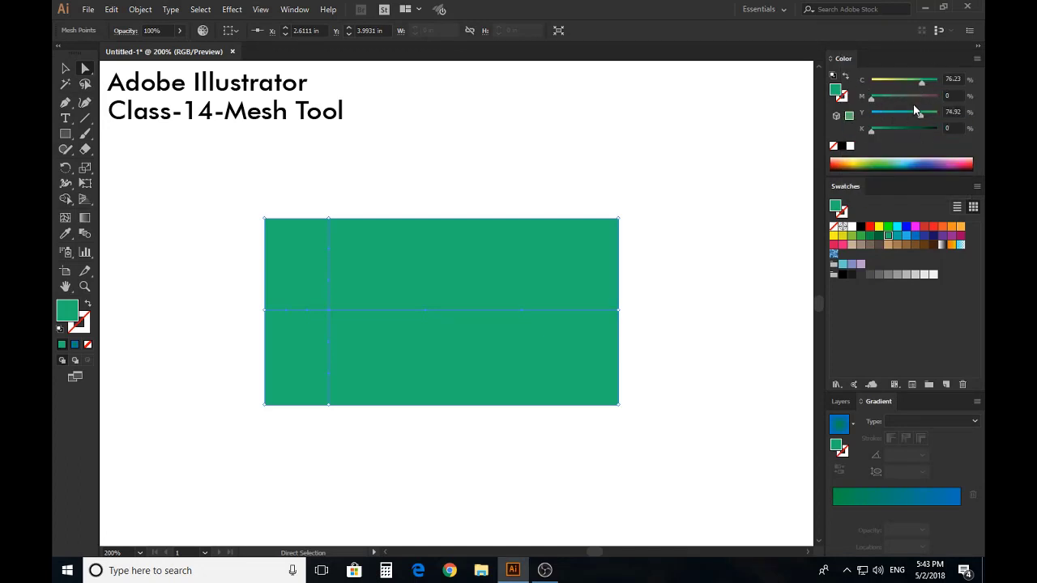
click(976, 58)
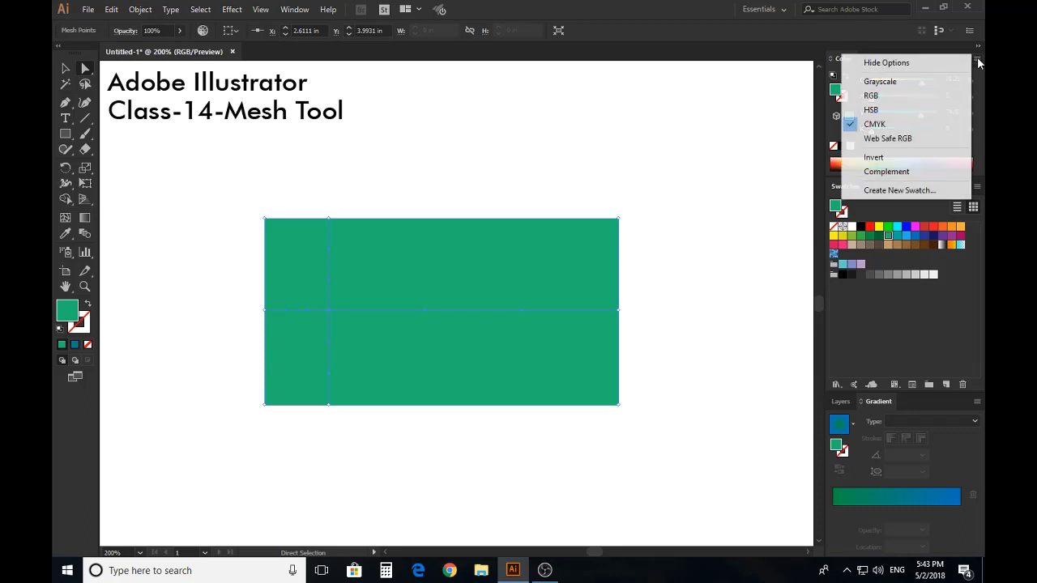
click(902, 98)
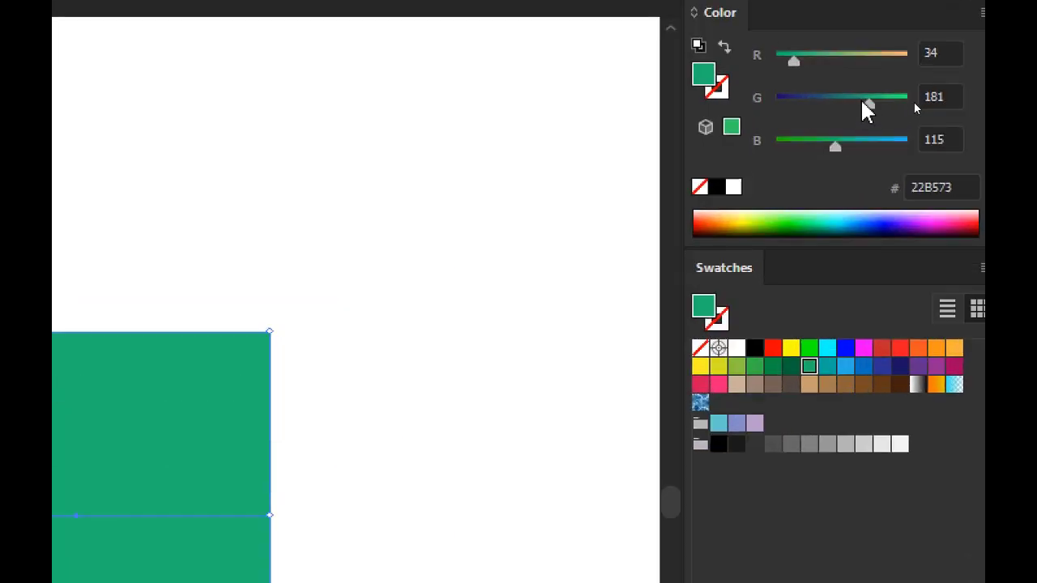
- Try a green value of 124 on the mesh point, and undo everything back to the rectangle's radial gradient fill
drag(915, 104, 840, 106)
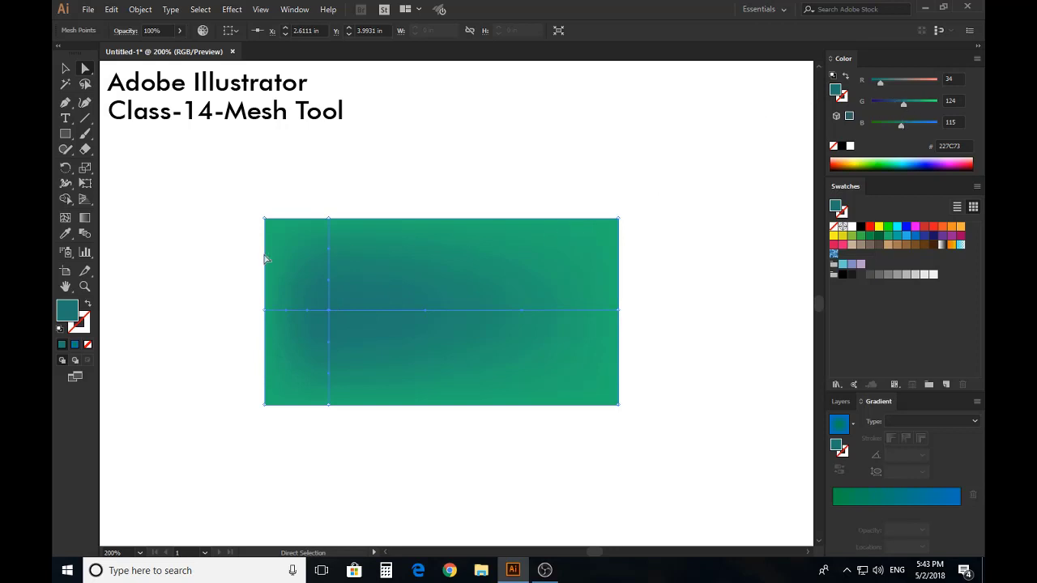
key(ctrl+z)
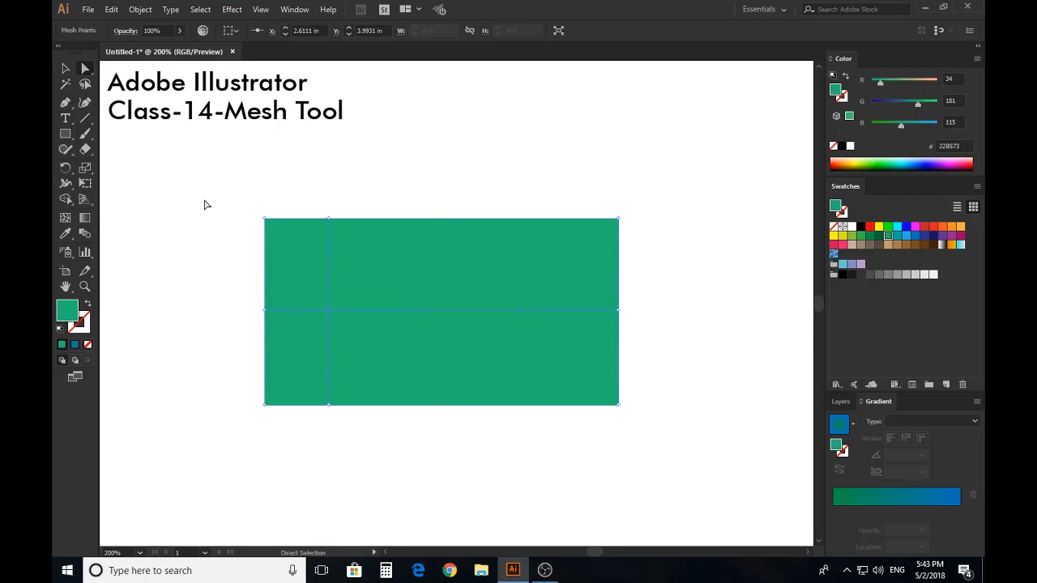
key(v)
key(ctrl+z)
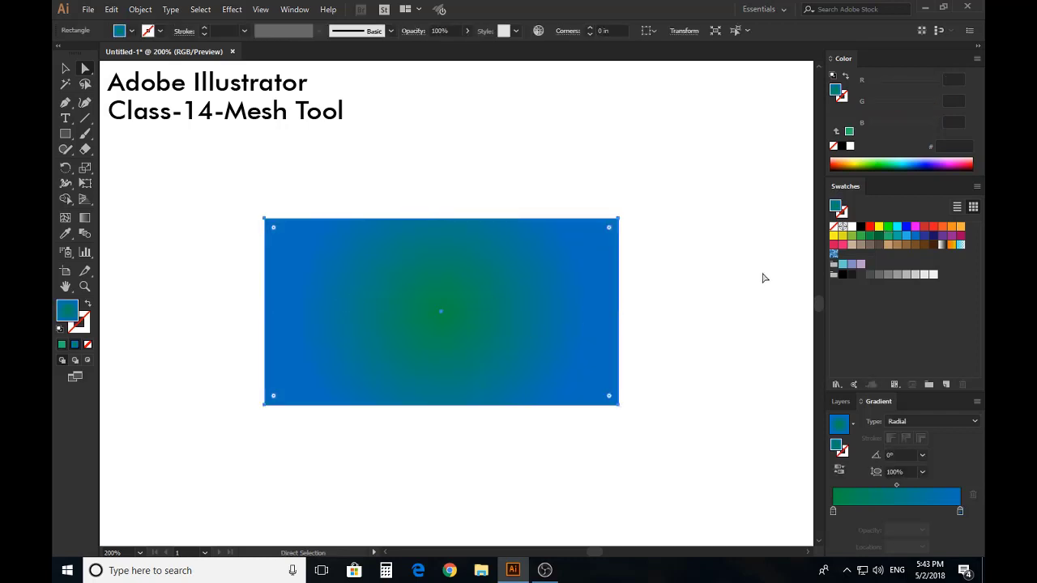
- Fill the rectangle with solid green (R=57 G=181 B=74) and add mesh points near its upper-left and lower-right corners
click(862, 235)
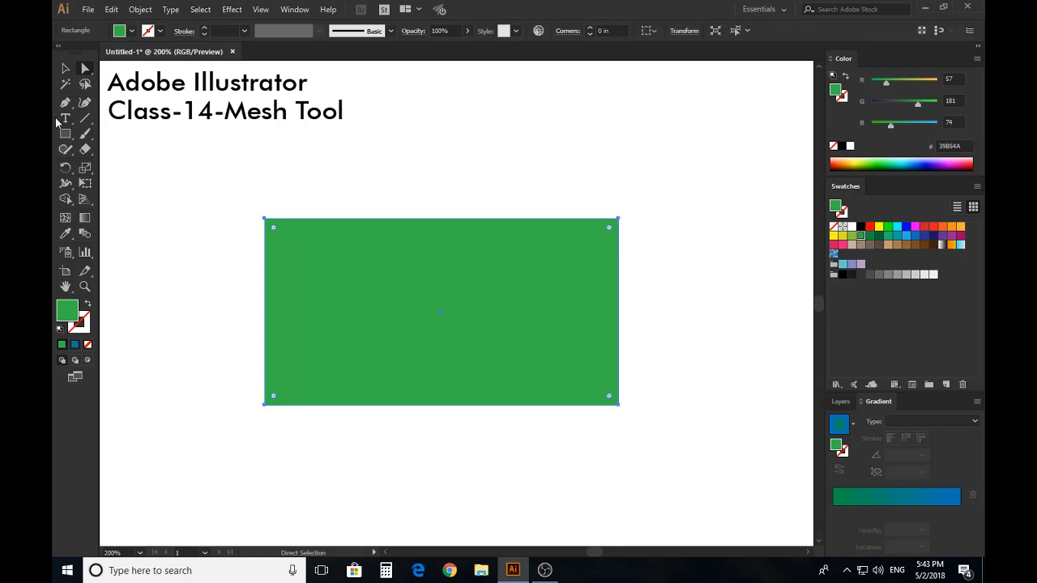
click(66, 199)
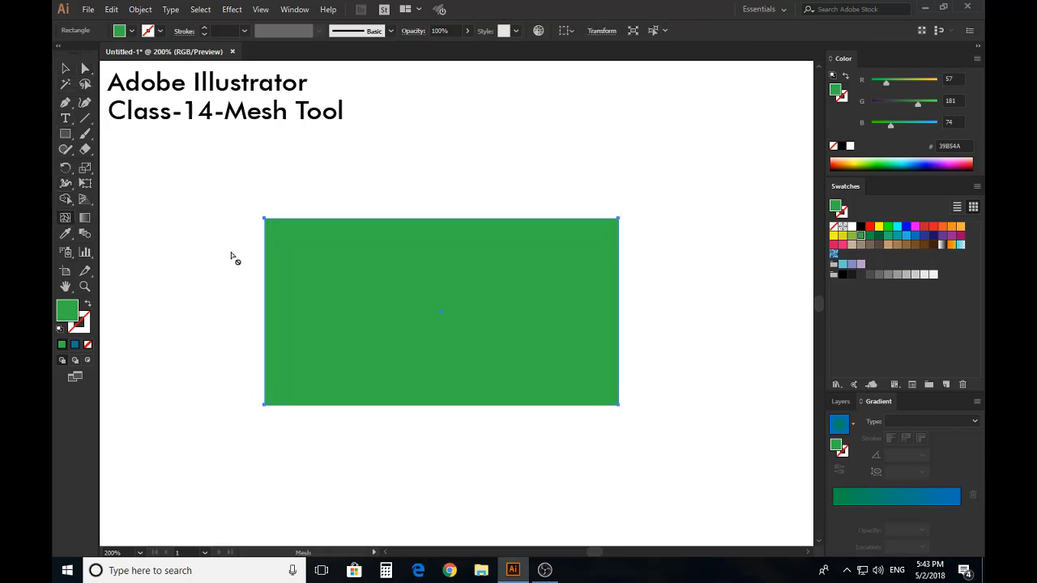
click(295, 249)
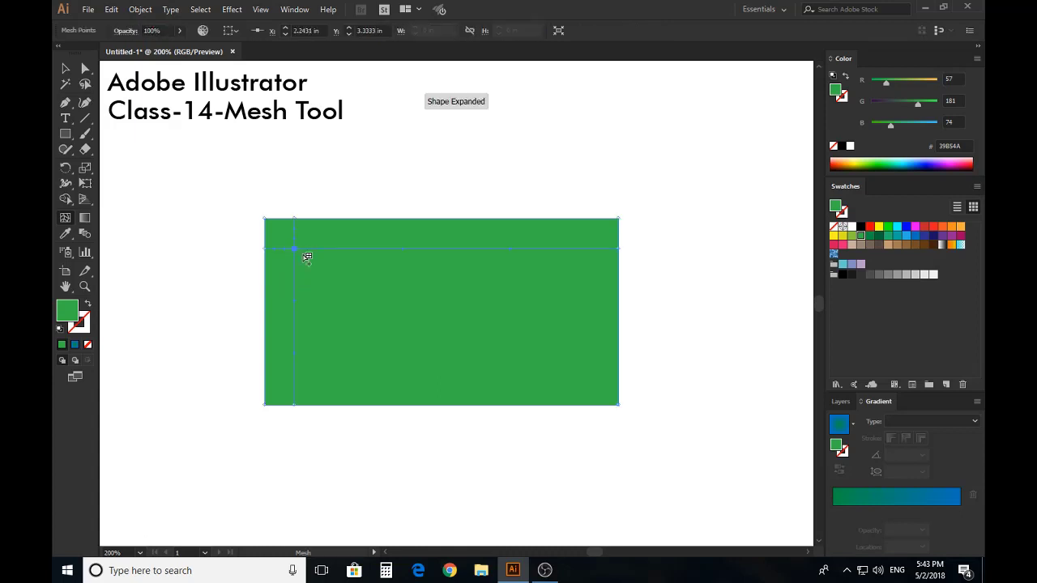
click(591, 383)
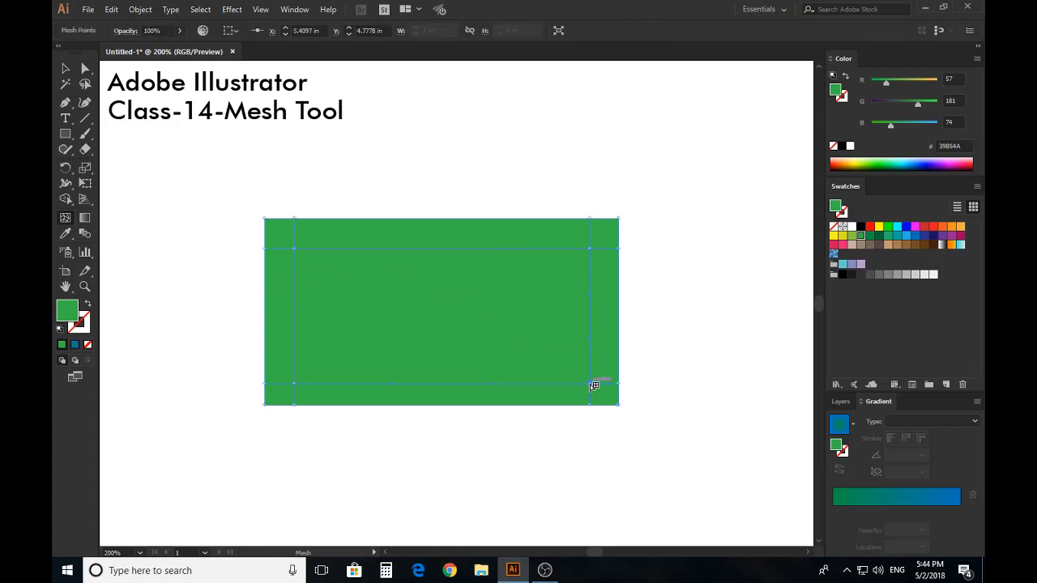
- Raise the red value of the upper-left inner mesh point to tint that corner yellow
click(86, 72)
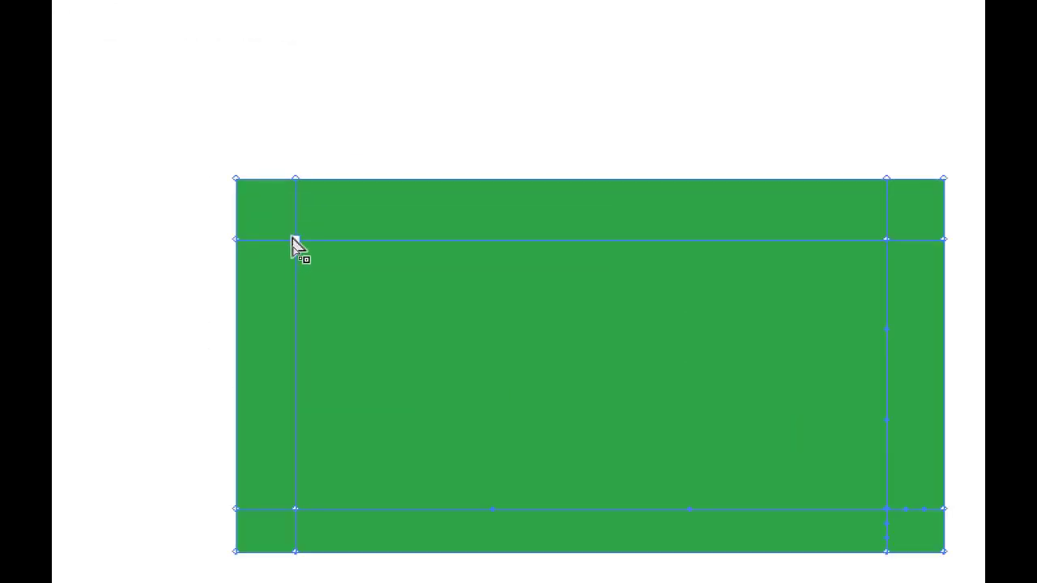
click(293, 238)
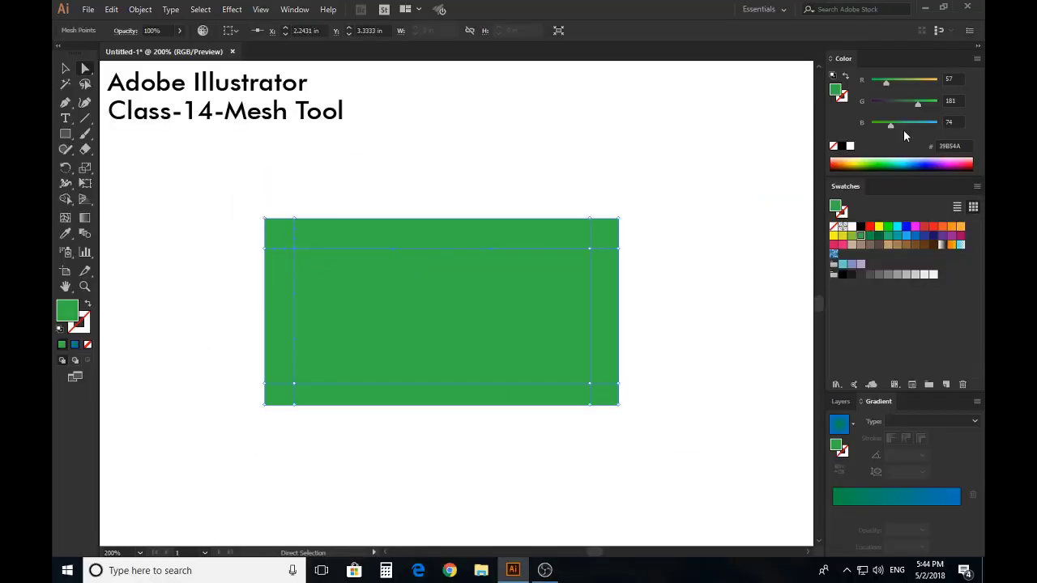
drag(900, 82, 915, 82)
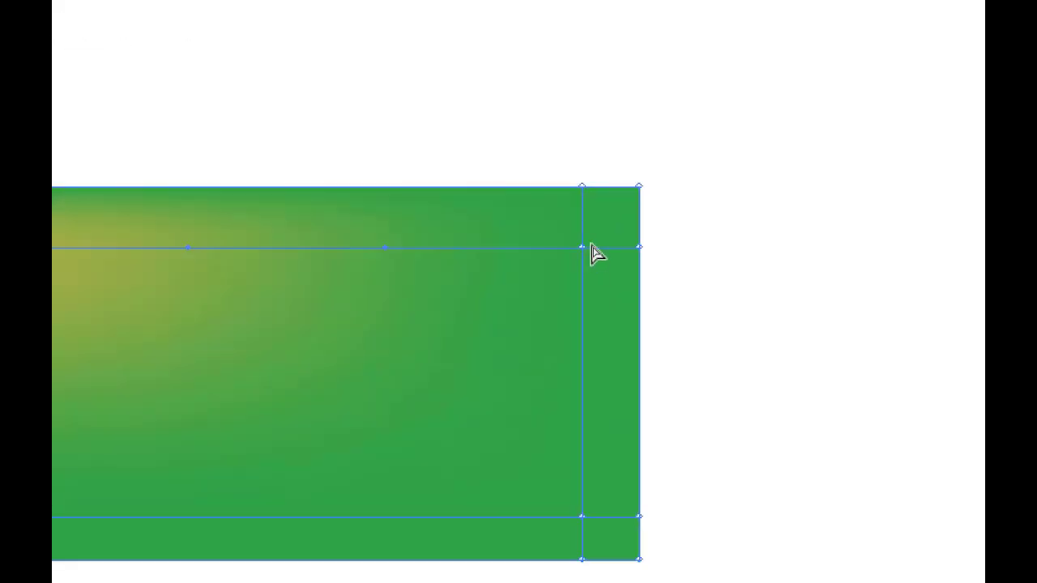
- Try a blue swatch on the upper-right inner mesh point, undo it, and set the point's blue value to 187
click(583, 247)
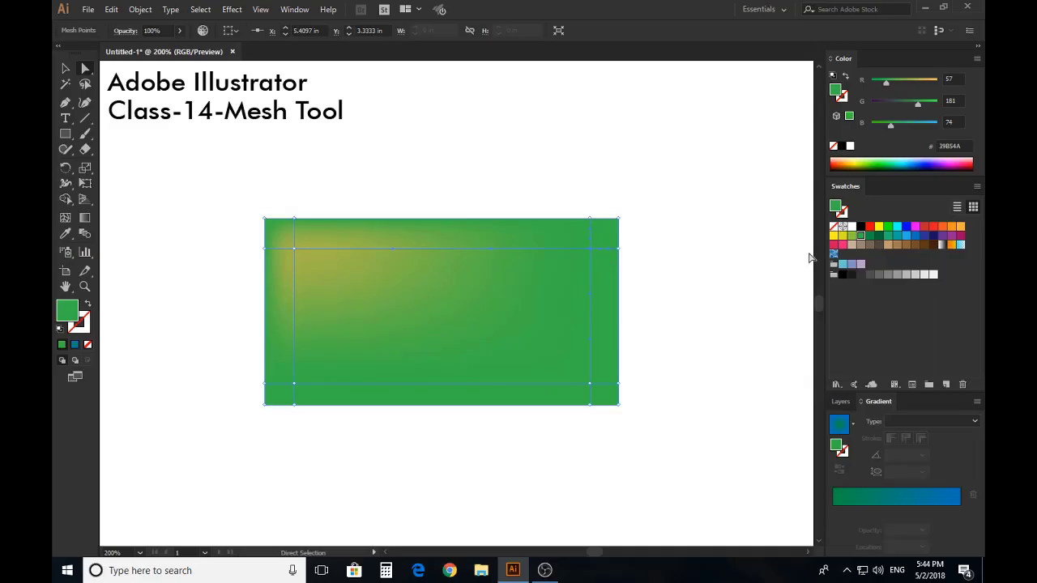
click(910, 236)
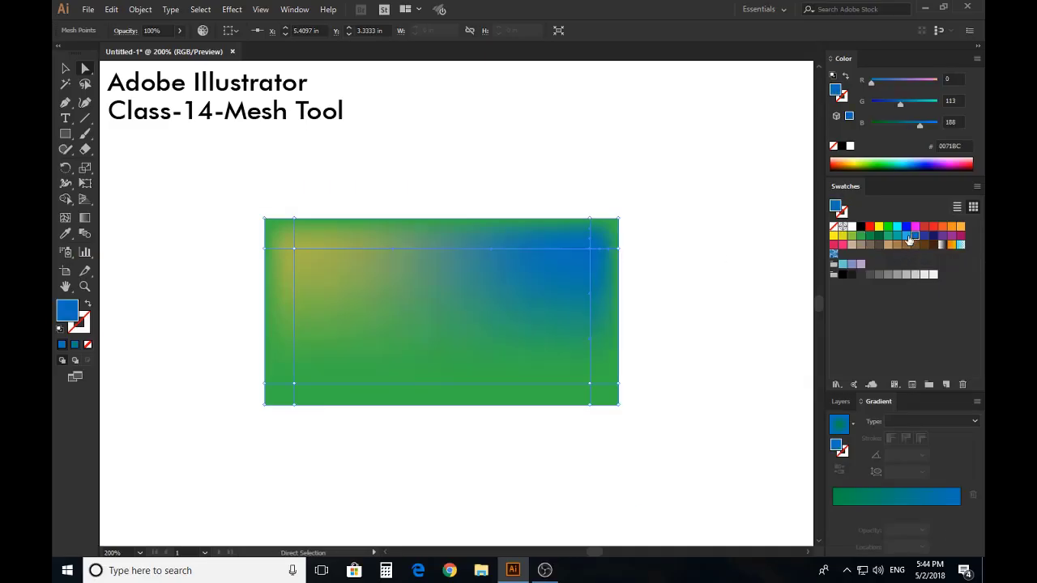
key(ctrl+z)
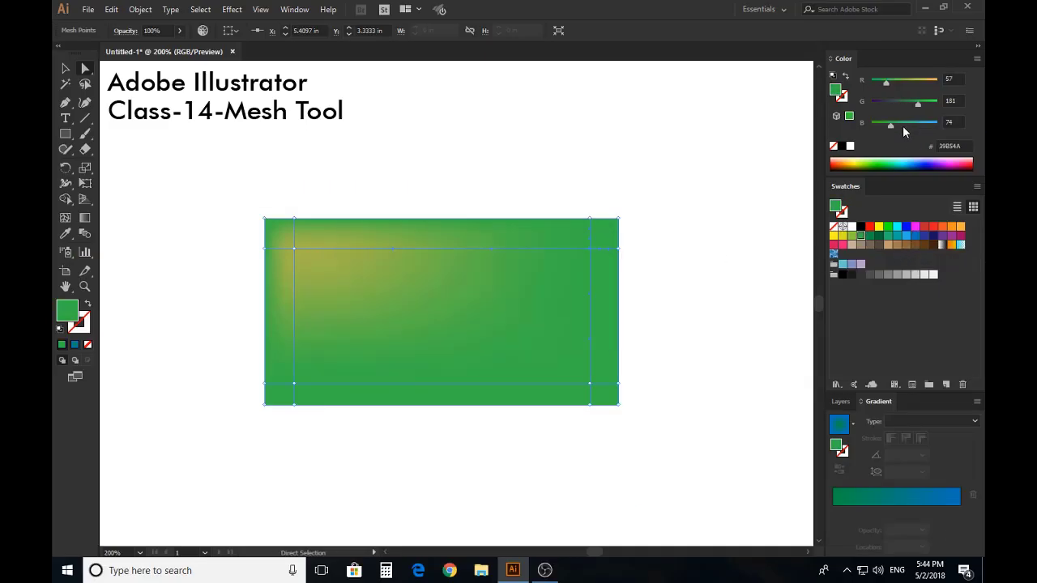
drag(903, 125, 922, 125)
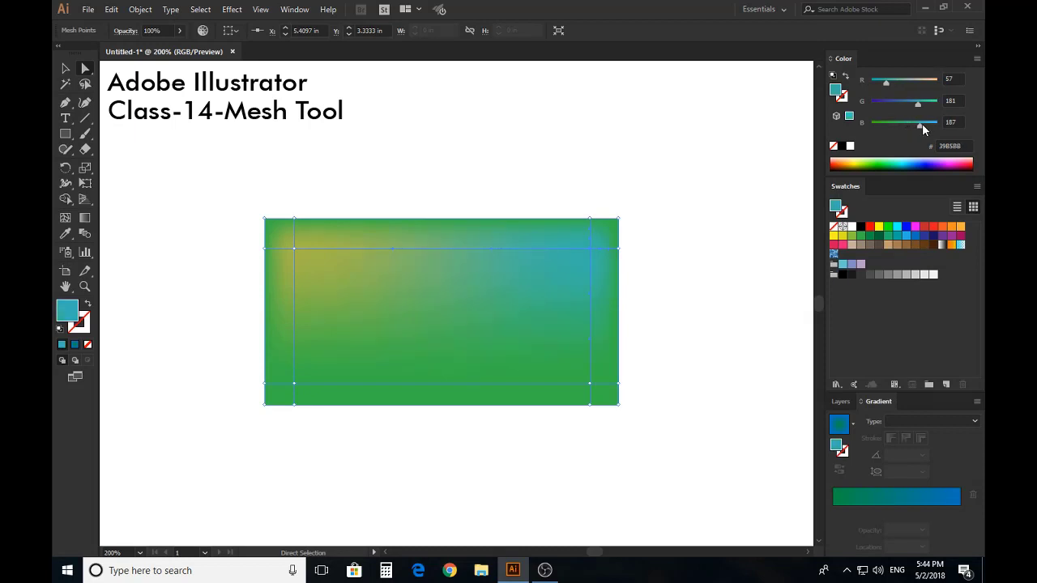
- Set the lower-right inner mesh point's green value to 137, and recolor it with the red swatch R=193 G=39 B=45
click(591, 384)
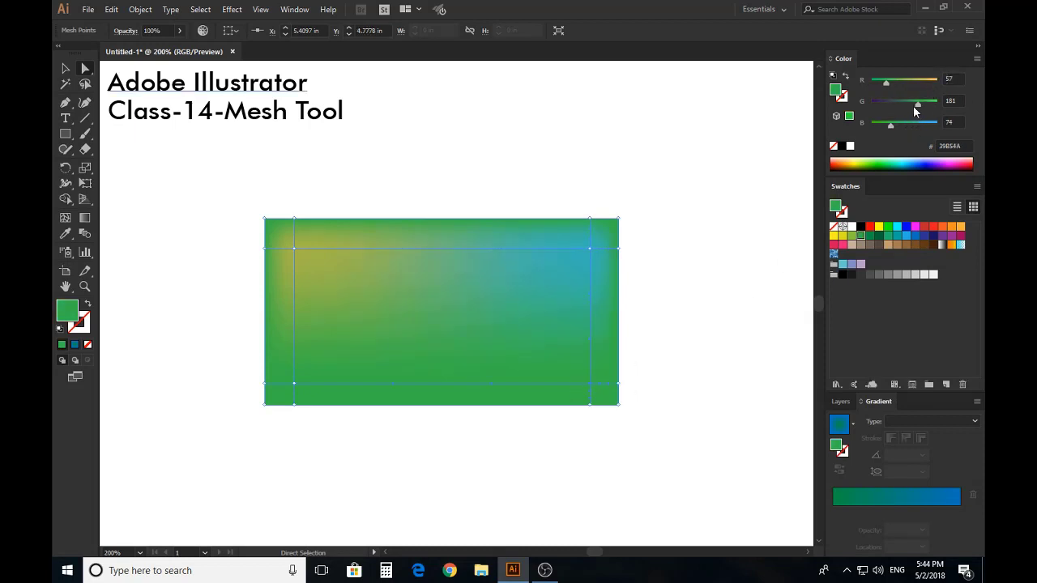
drag(913, 106, 907, 106)
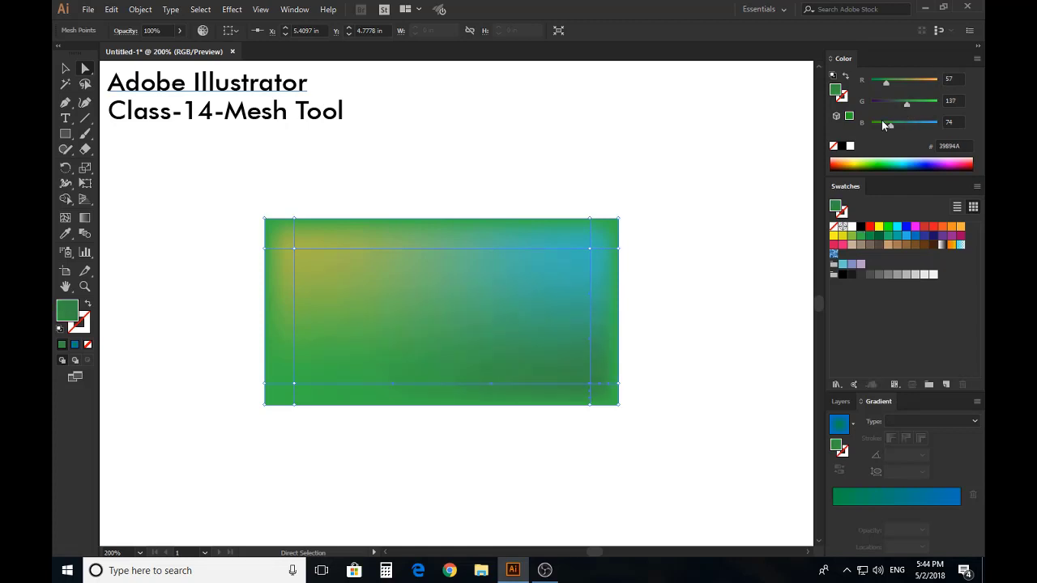
click(925, 228)
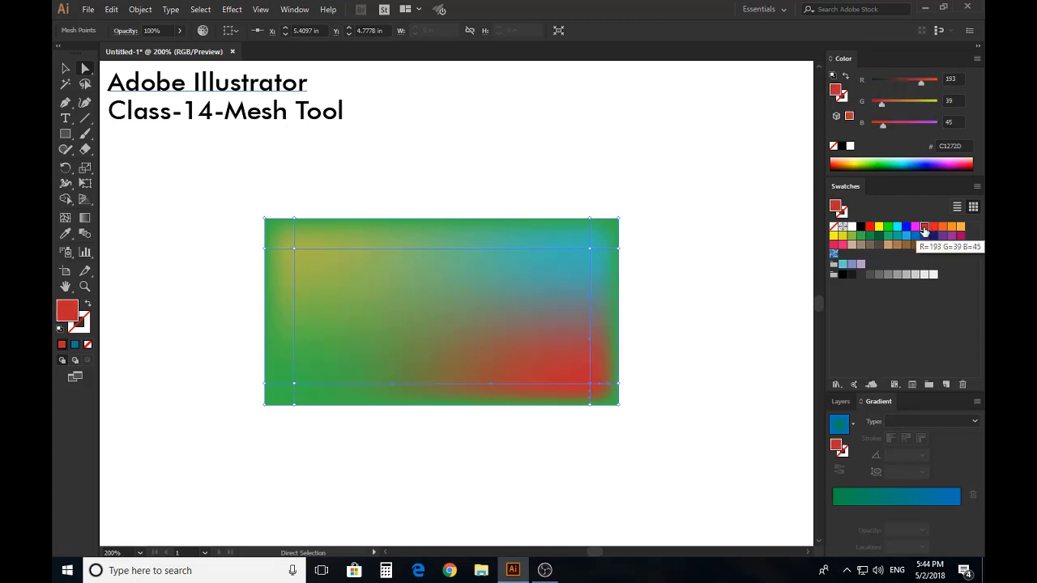
- Try orange and red on the lower-left inner mesh point, and settle on the dark green swatch R=0 G=104 B=55
click(294, 386)
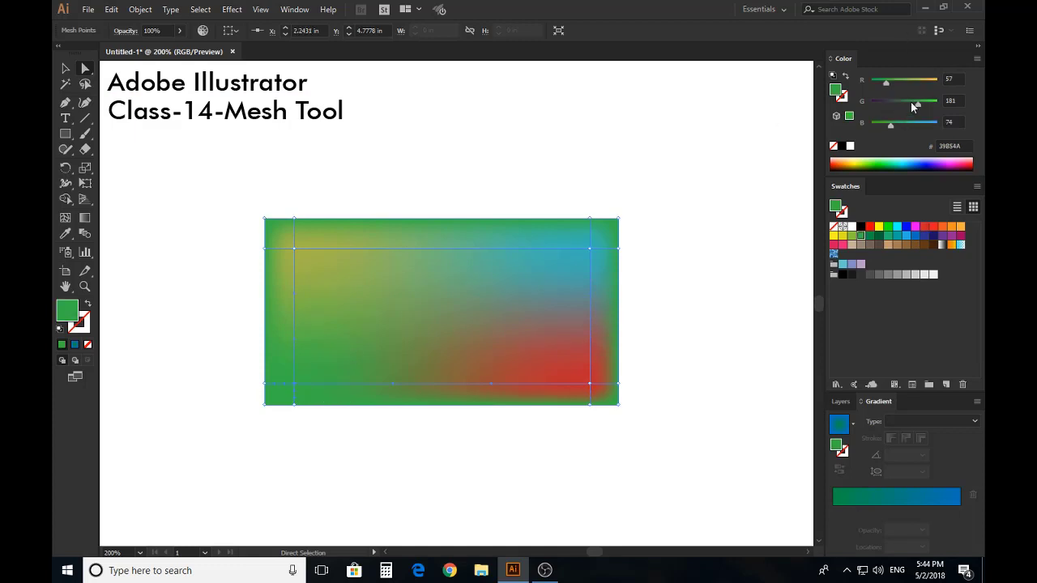
drag(907, 82, 979, 78)
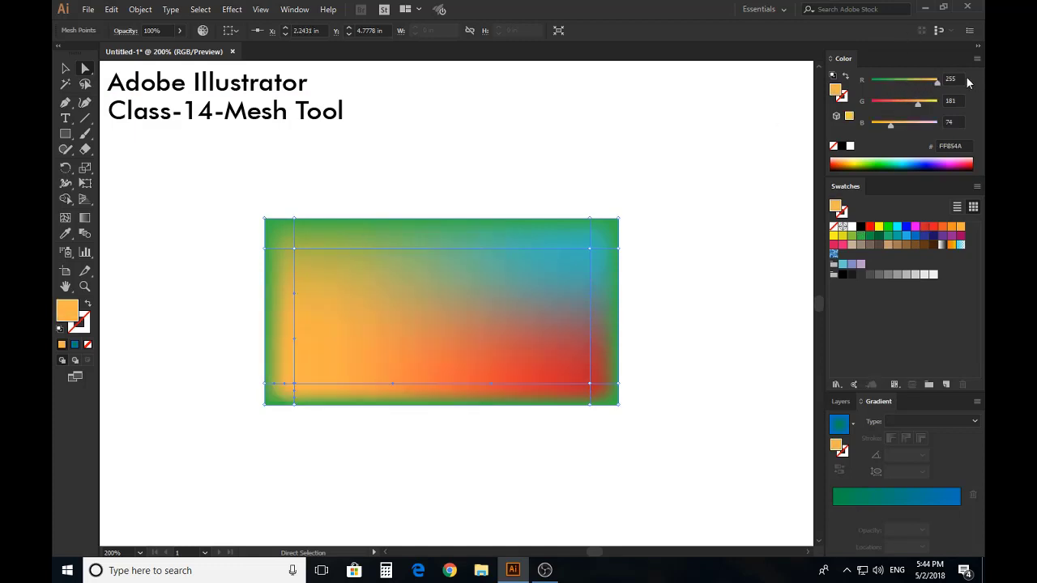
click(952, 227)
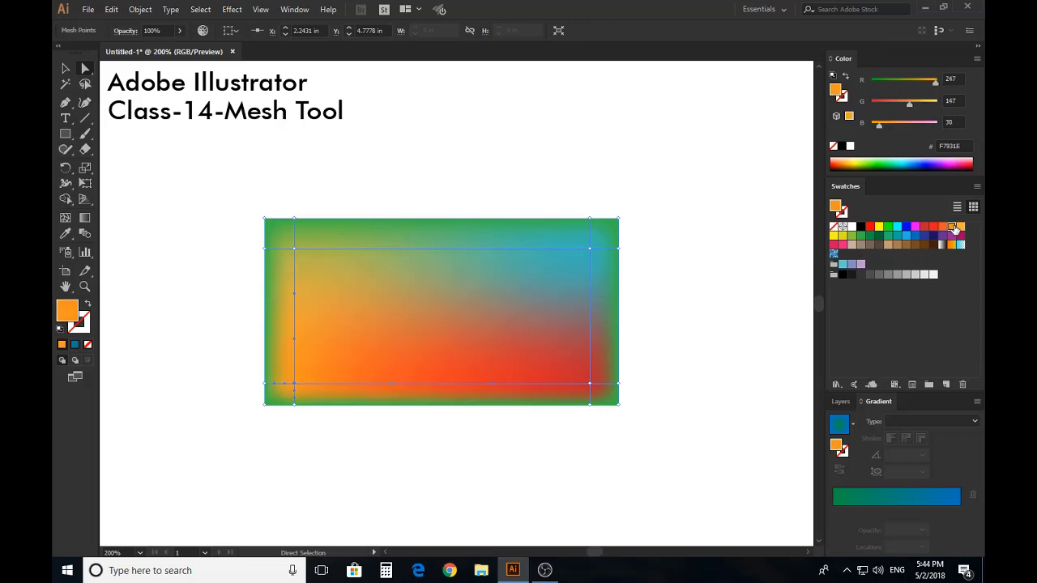
click(927, 228)
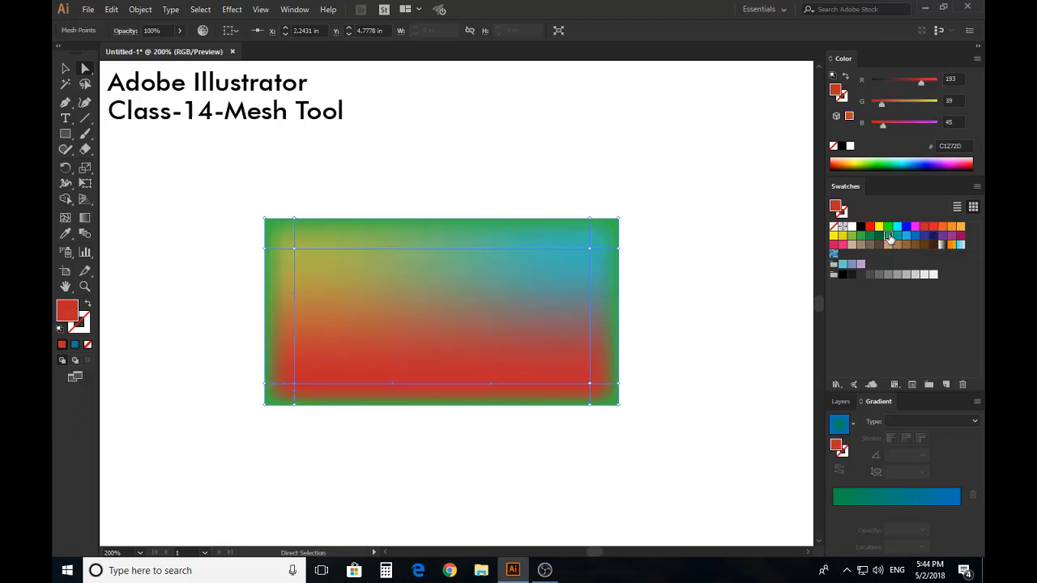
click(889, 236)
click(879, 236)
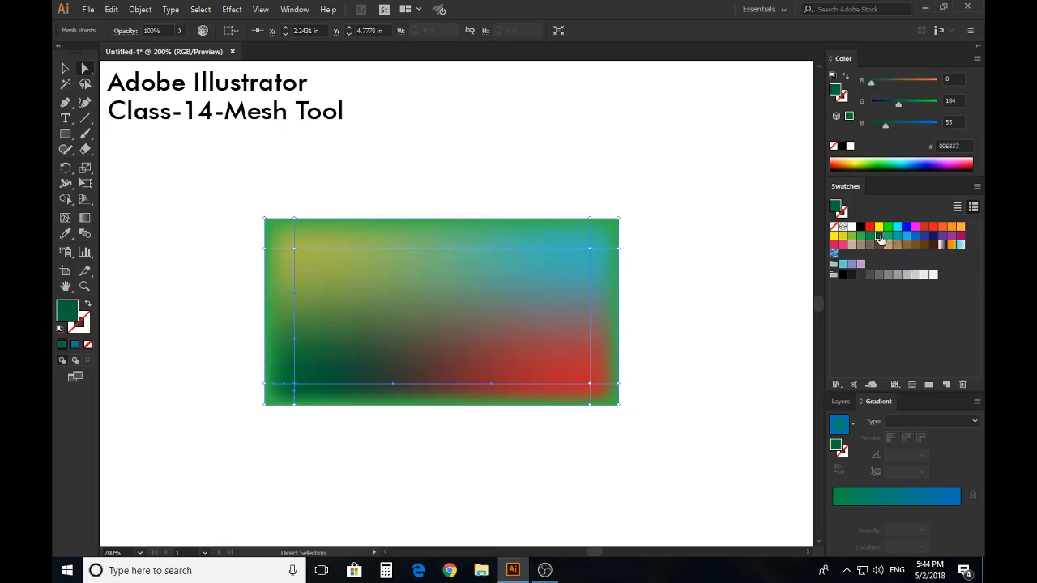
- Deselect the mesh rectangle to view its blended colors, and select it again
click(65, 68)
click(753, 201)
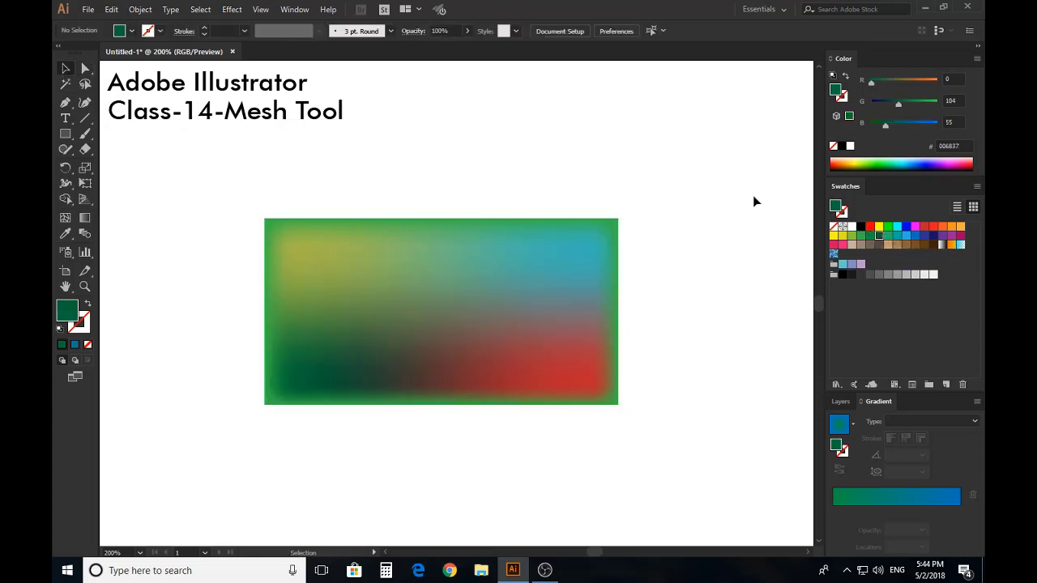
drag(709, 203, 374, 413)
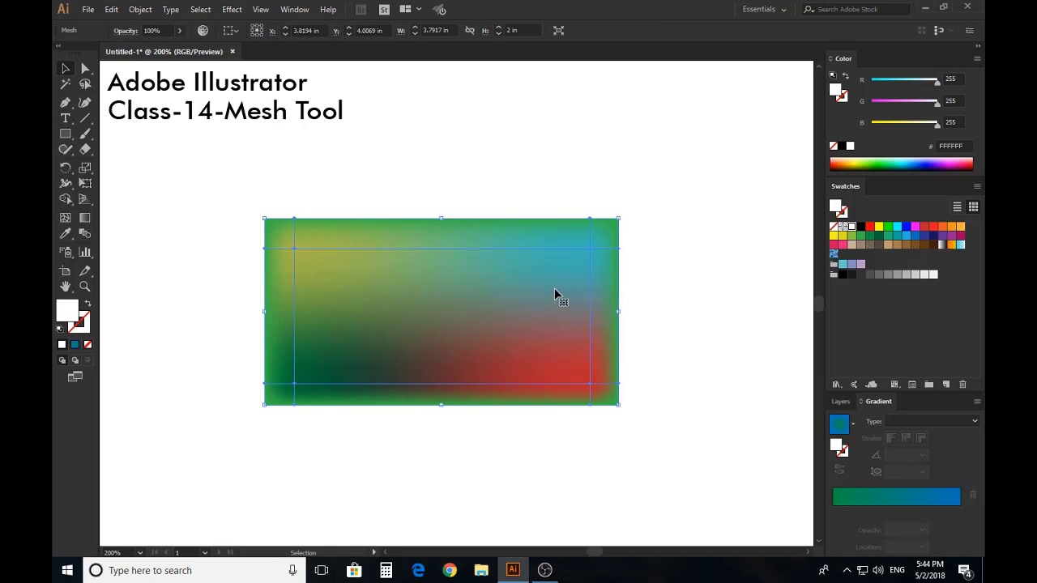
- Undo all mesh point recoloring back to the uniformly green mesh rectangle
key(a)
key(ctrl+z)
key(ctrl+z)
key(ctrl+z)
key(ctrl+z)
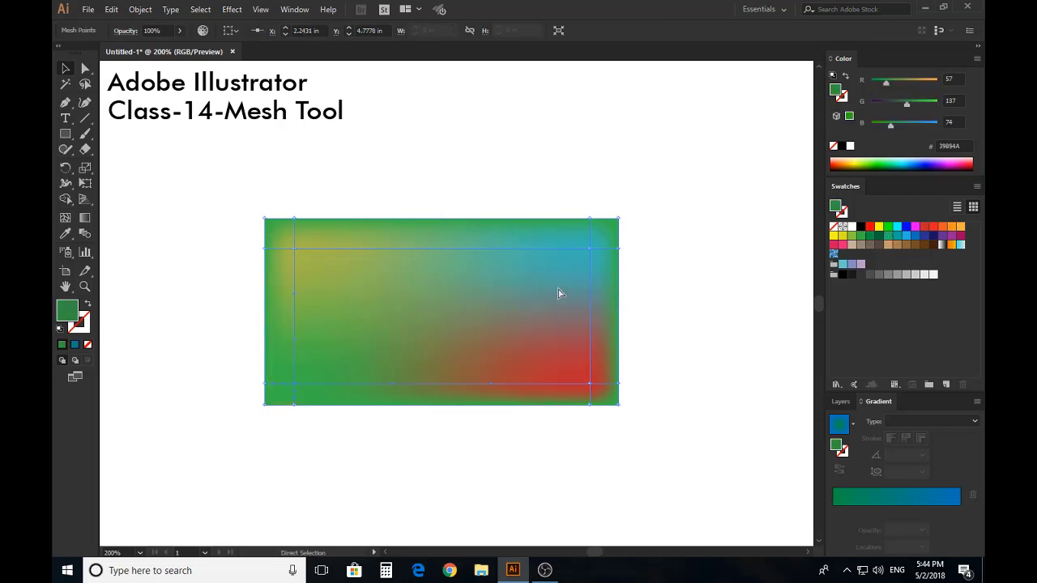
key(ctrl+z)
key(ctrl+z)
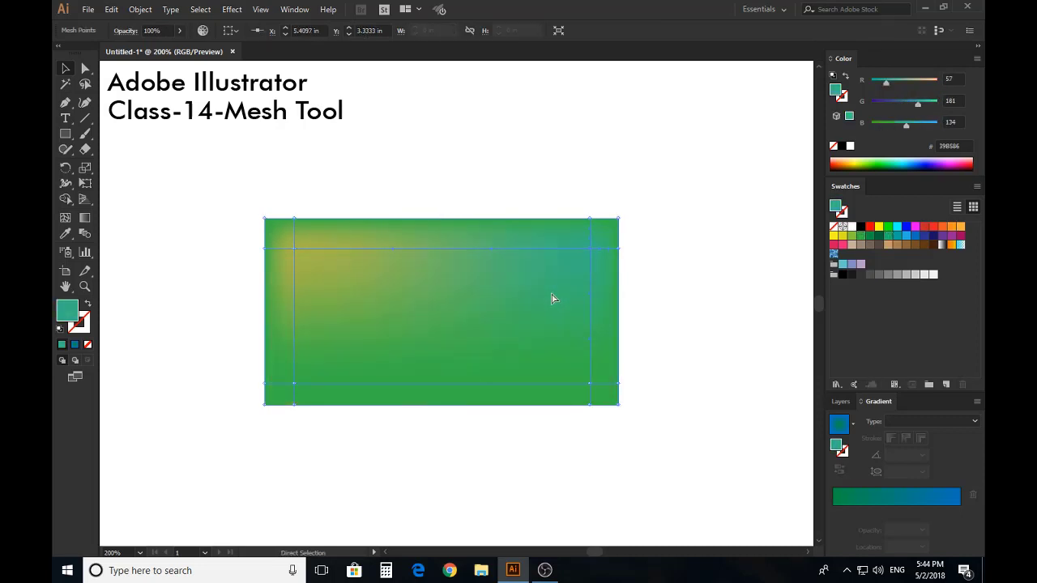
key(ctrl+z)
- Reselect the green mesh rectangle and add mesh points at its center, in its lower-right area and in its upper-left area
key(v)
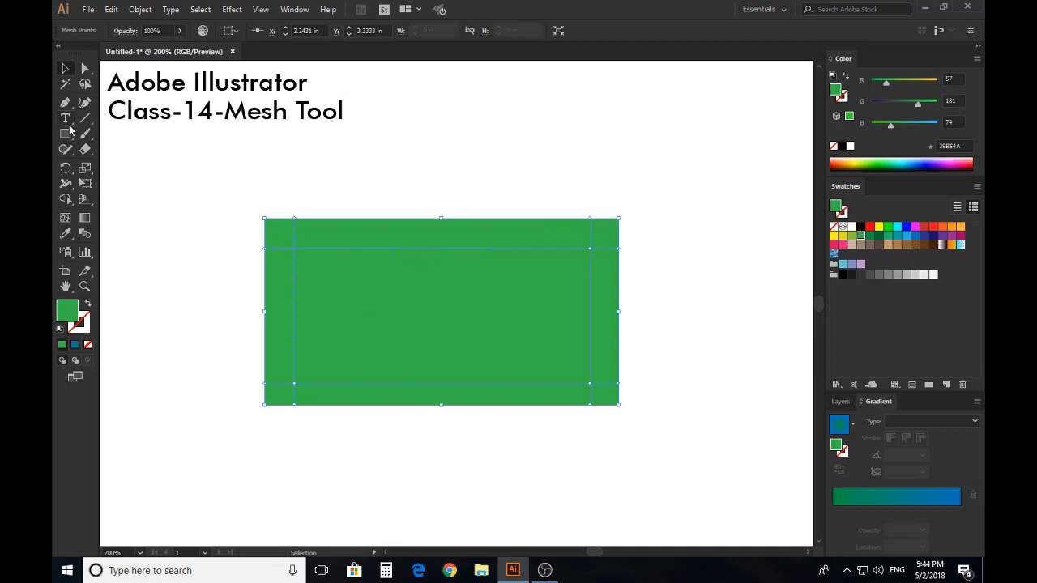
click(142, 199)
click(343, 272)
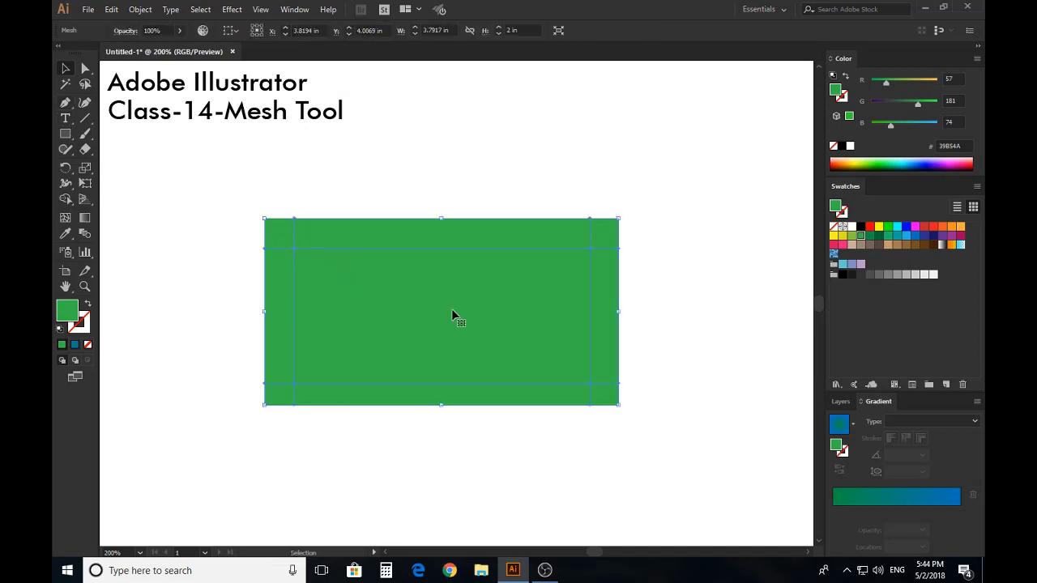
click(65, 218)
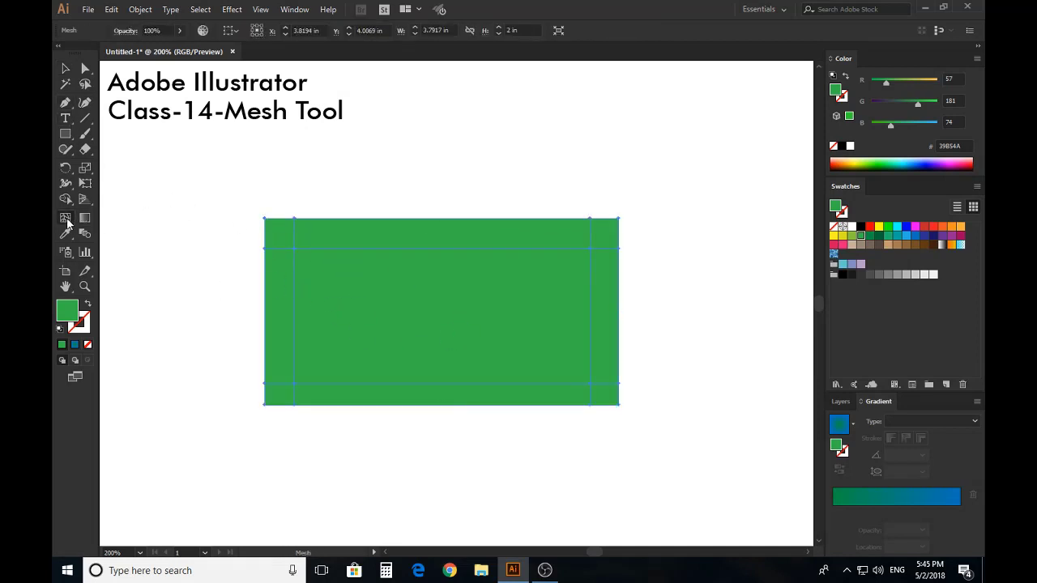
click(447, 309)
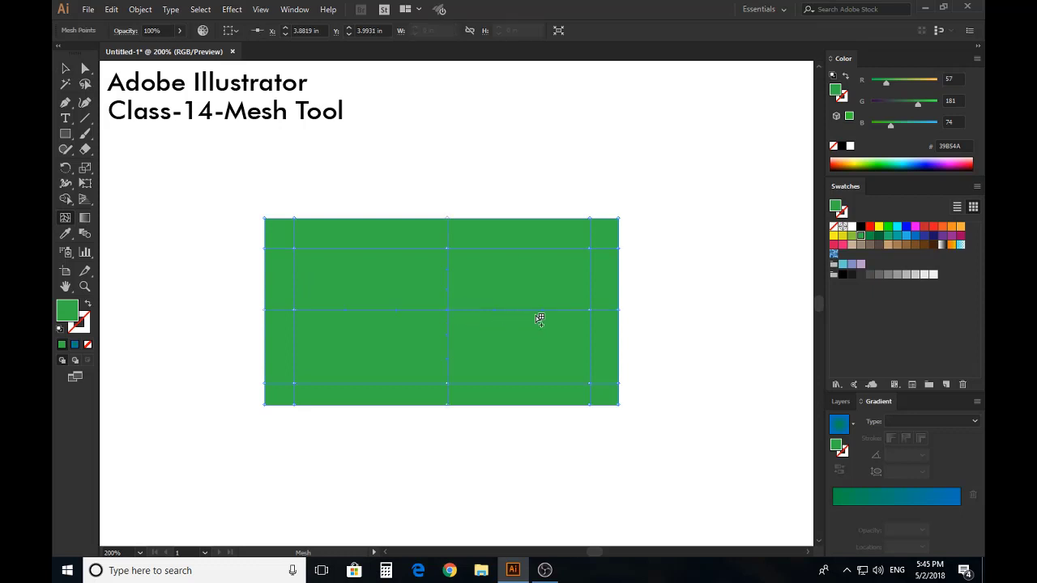
click(551, 353)
click(344, 280)
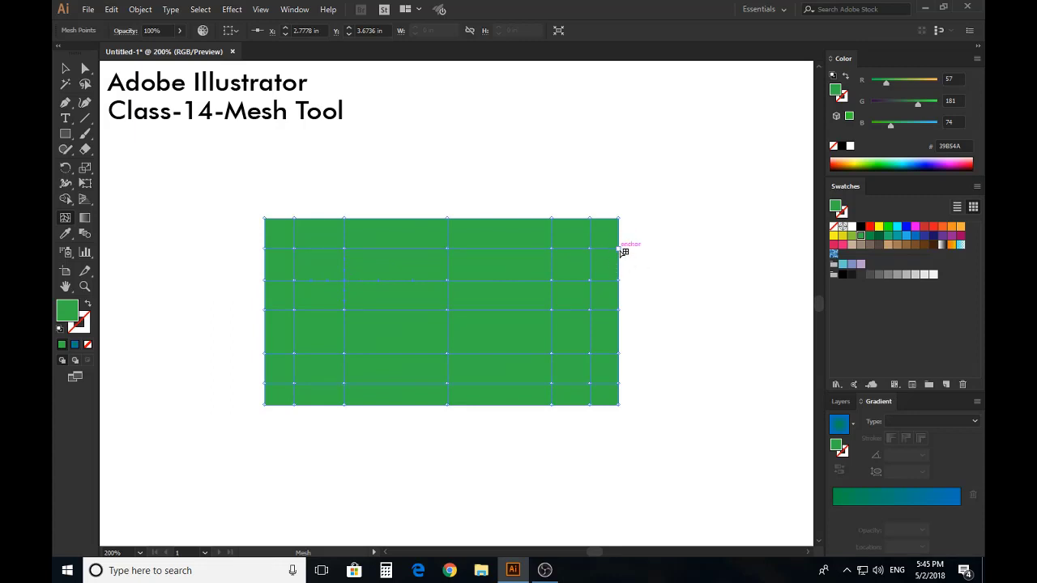
- Try distorting the mesh by moving two right-edge anchors and the upper-right corner anchor, undoing each move
drag(620, 249, 598, 299)
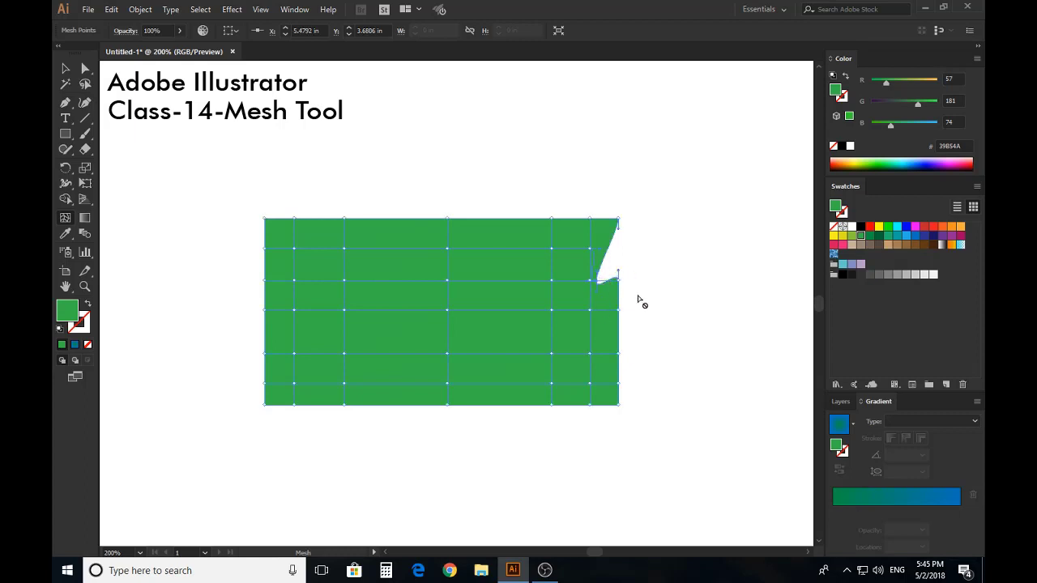
key(ctrl+z)
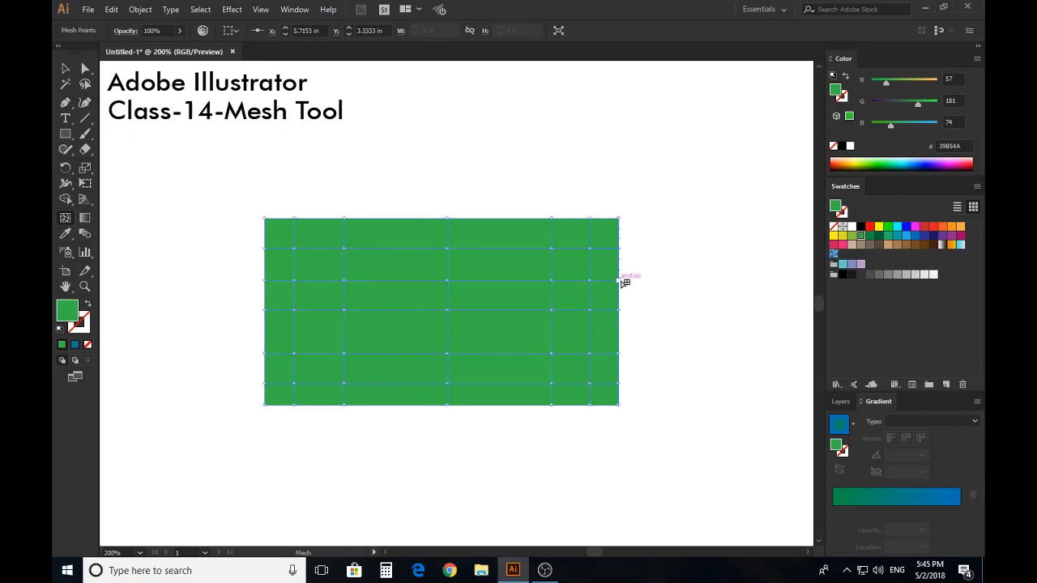
drag(622, 283, 657, 280)
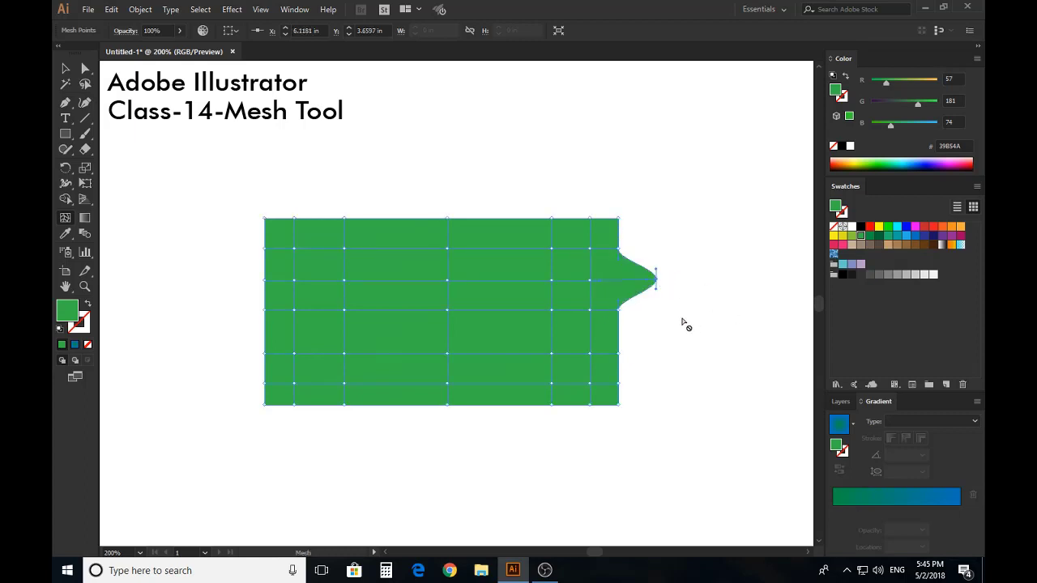
key(ctrl+z)
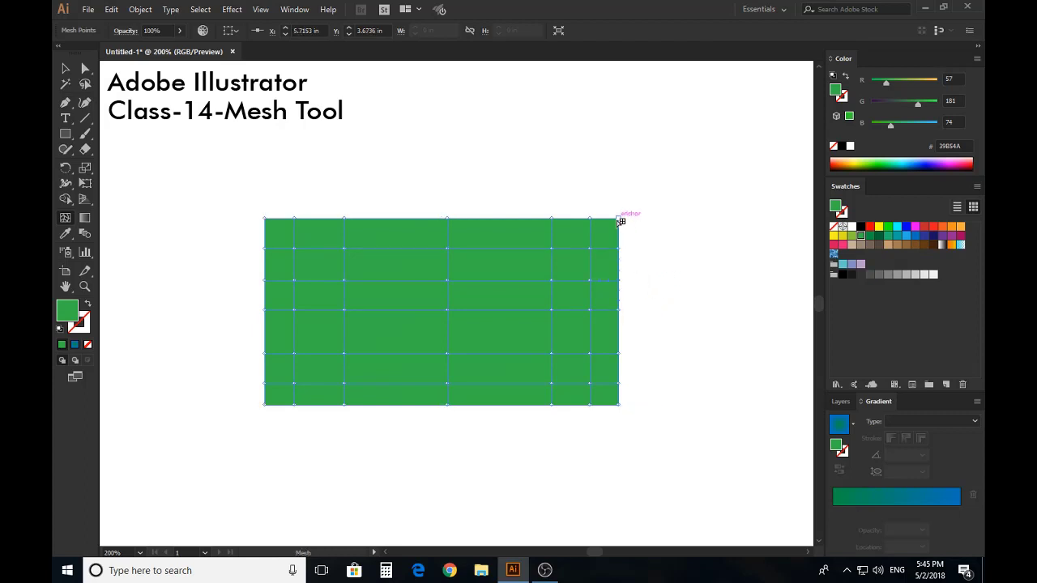
drag(620, 221, 641, 186)
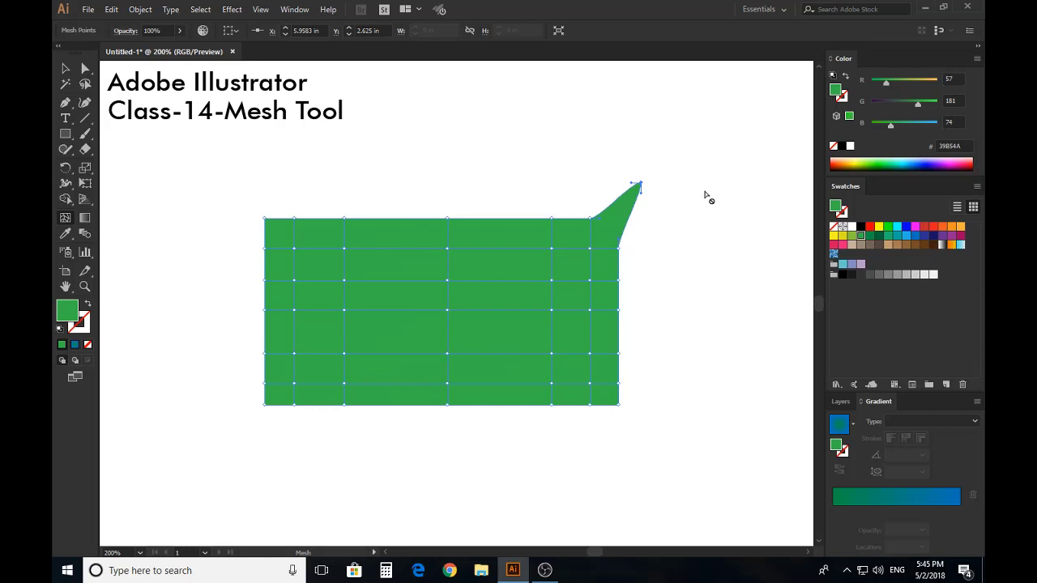
key(ctrl+z)
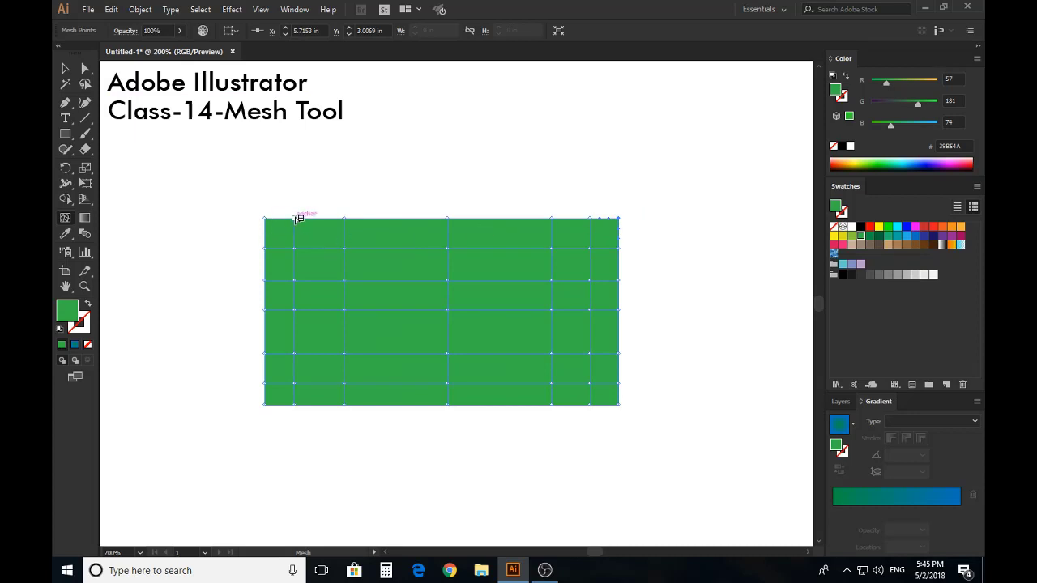
click(65, 69)
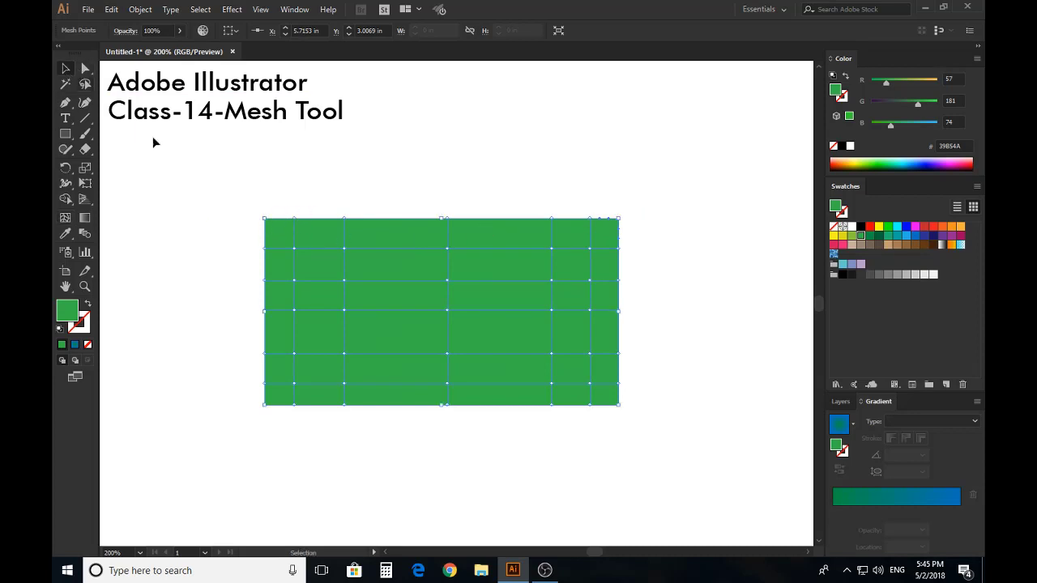
- Delete the green mesh rectangle from the artboard
drag(181, 219, 662, 437)
key(Delete)
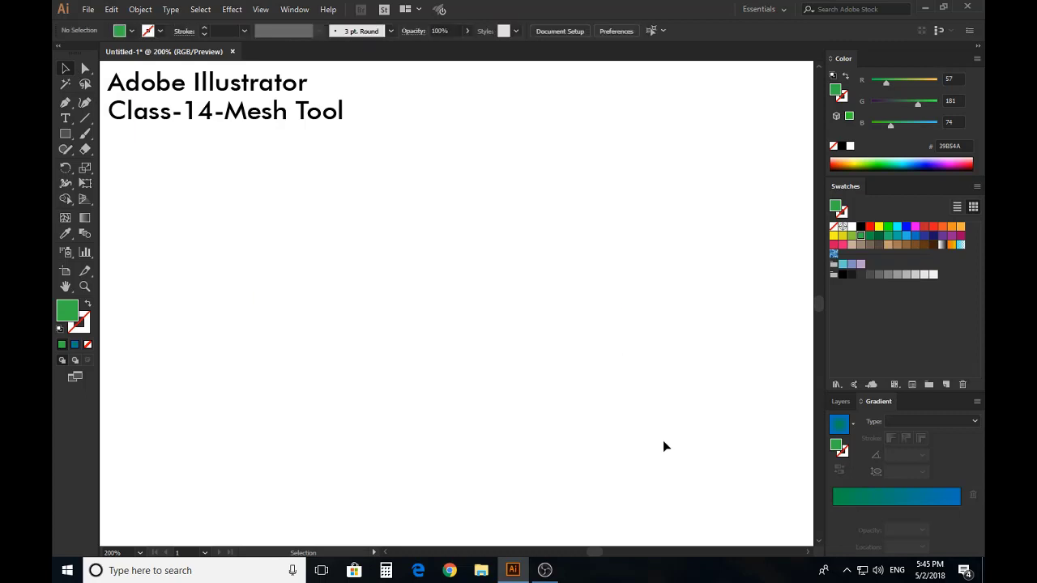
click(847, 571)
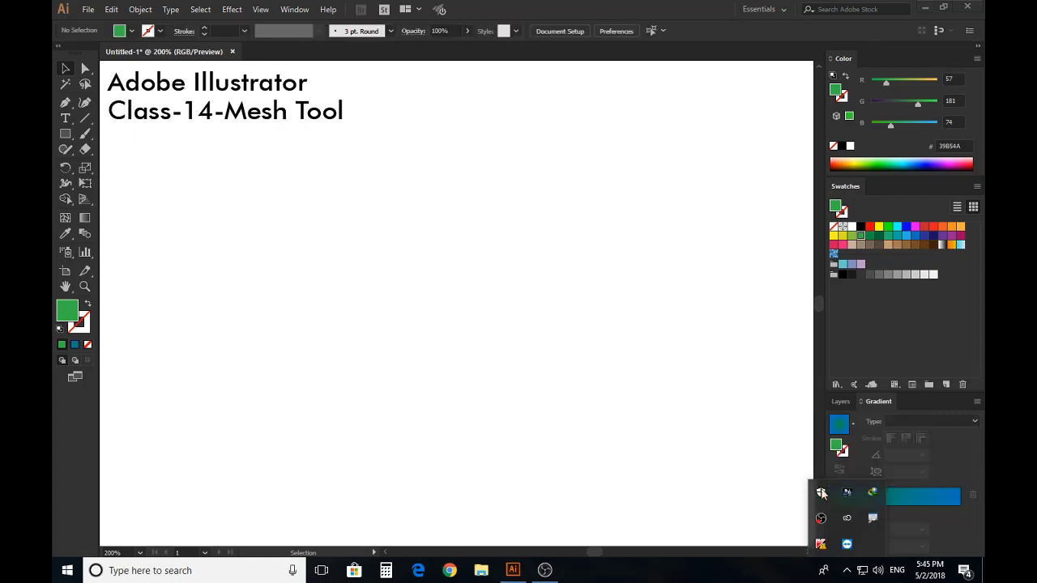
click(601, 344)
- Draw a circle about 1.28 in across near the artboard's center, with no fill and a black (000000) stroke
drag(66, 136, 120, 164)
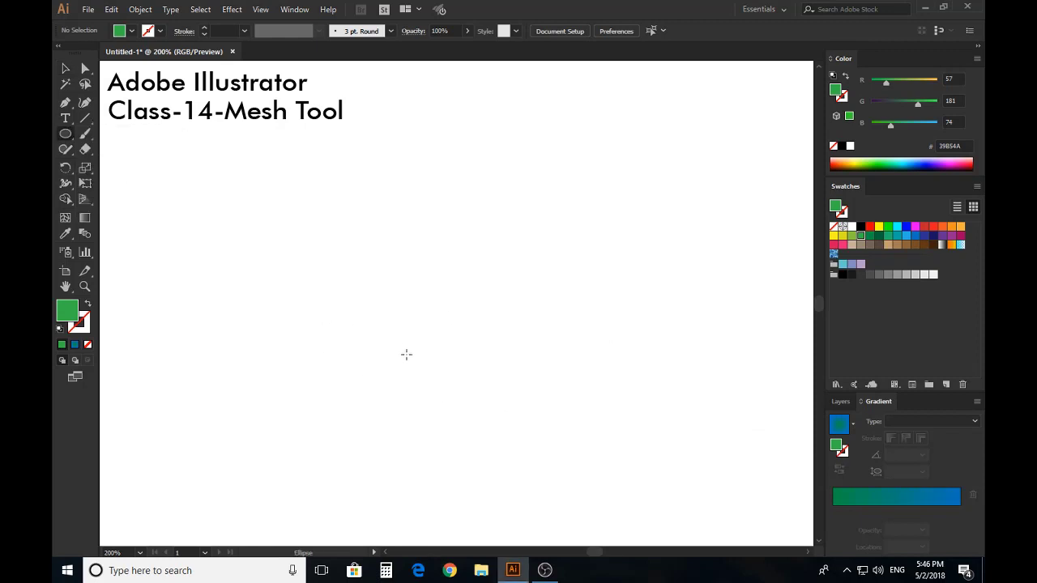
drag(398, 317, 432, 363)
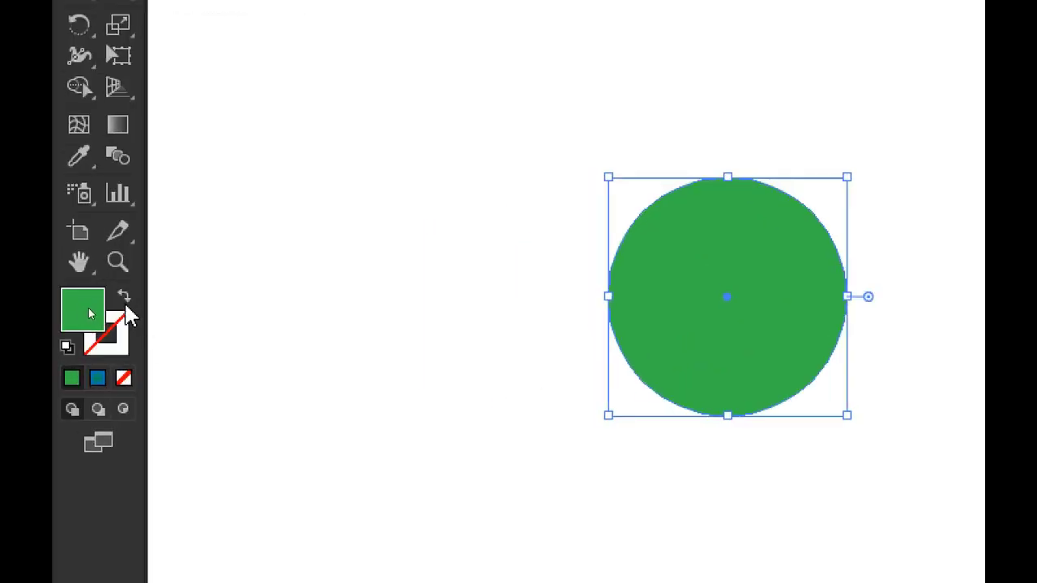
click(124, 298)
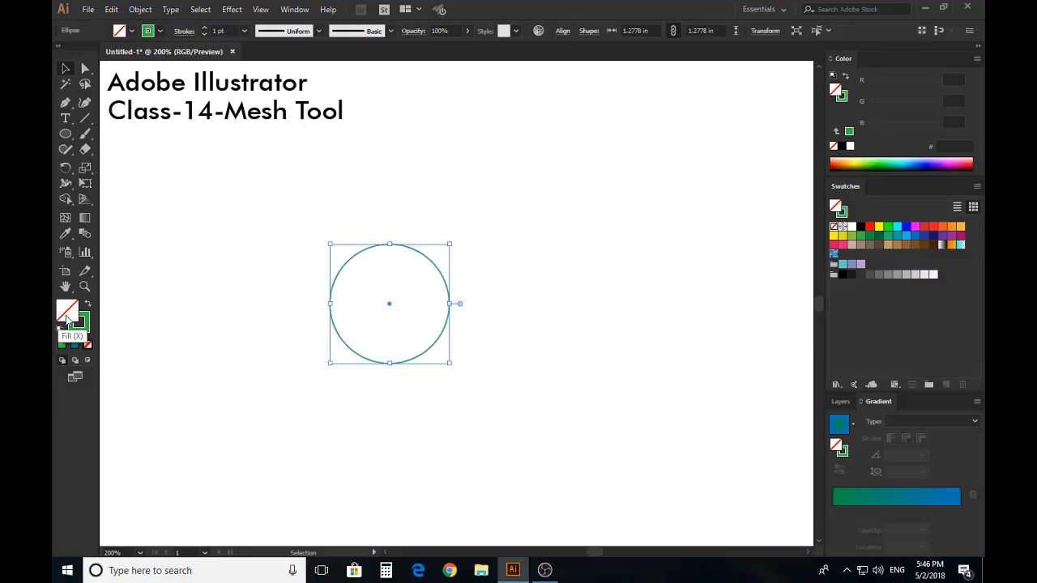
double_click(80, 322)
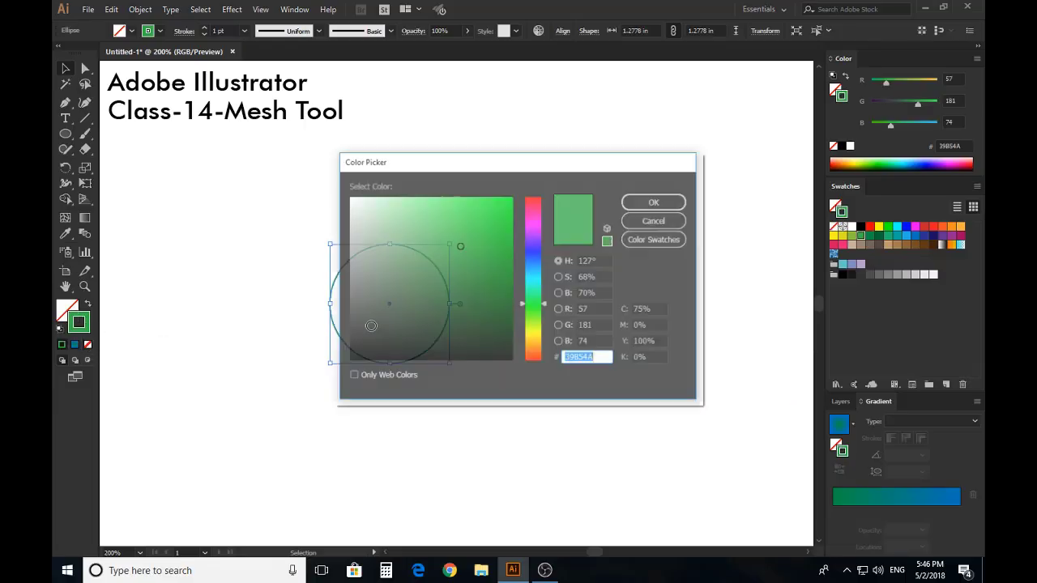
text(000000)
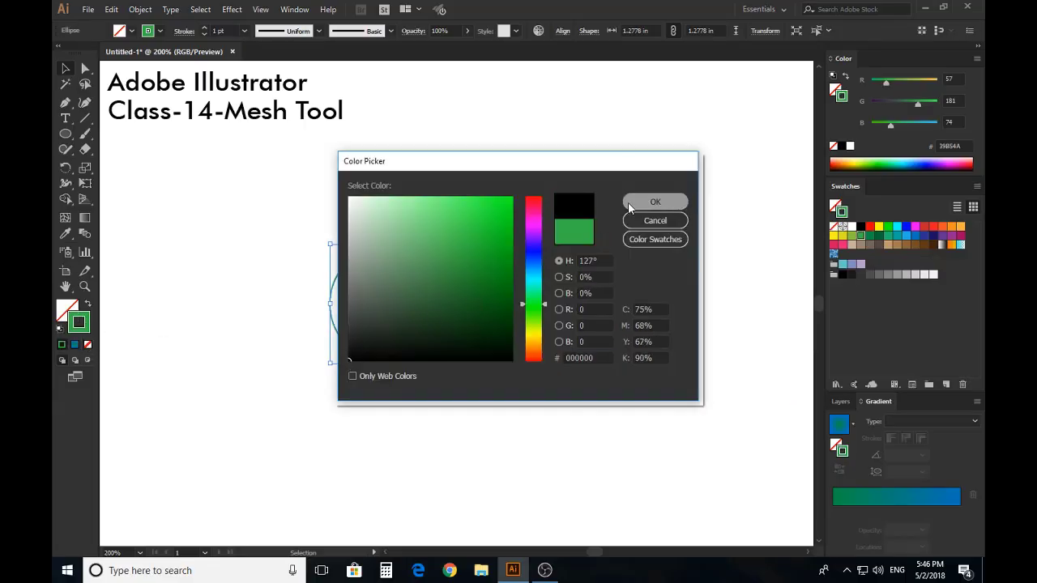
click(656, 201)
- Duplicate the circle sideways so that two equal circles overlap at the same height
click(387, 337)
click(389, 303)
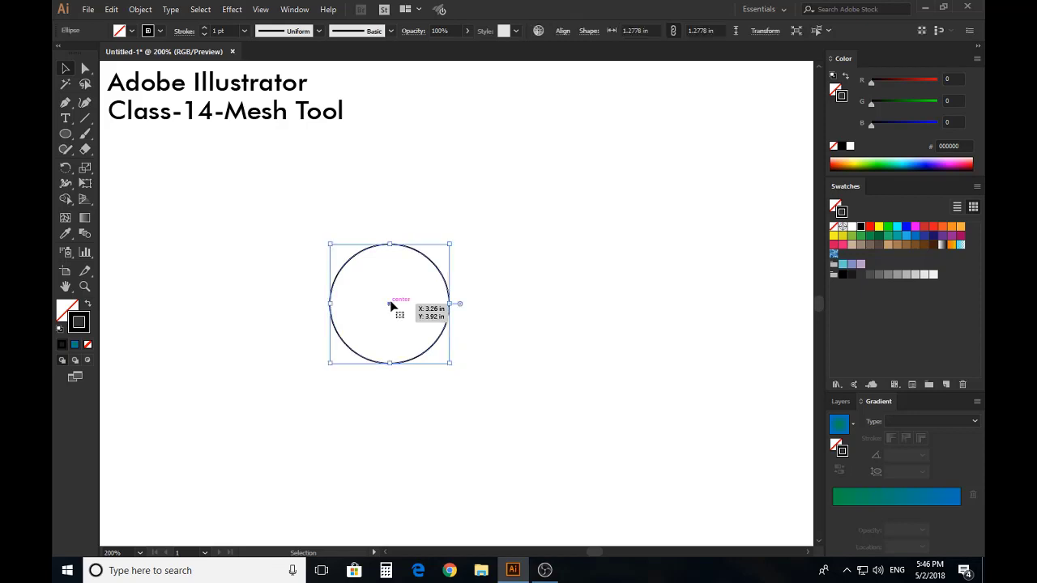
drag(389, 304, 303, 376)
drag(444, 328, 472, 327)
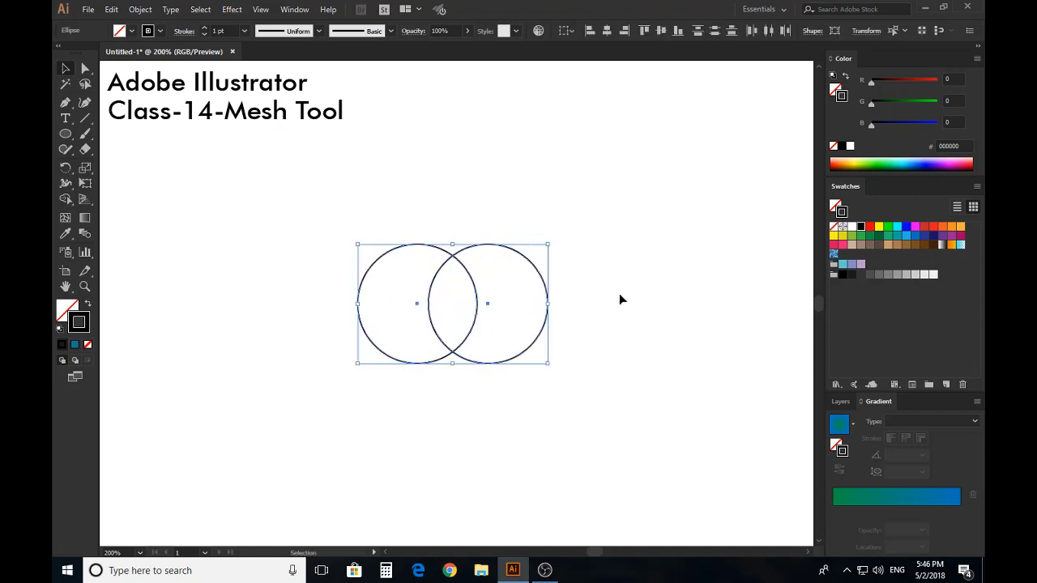
- Select both circles and merge them into one outline with the Shape Builder tool
click(619, 300)
drag(624, 243, 352, 372)
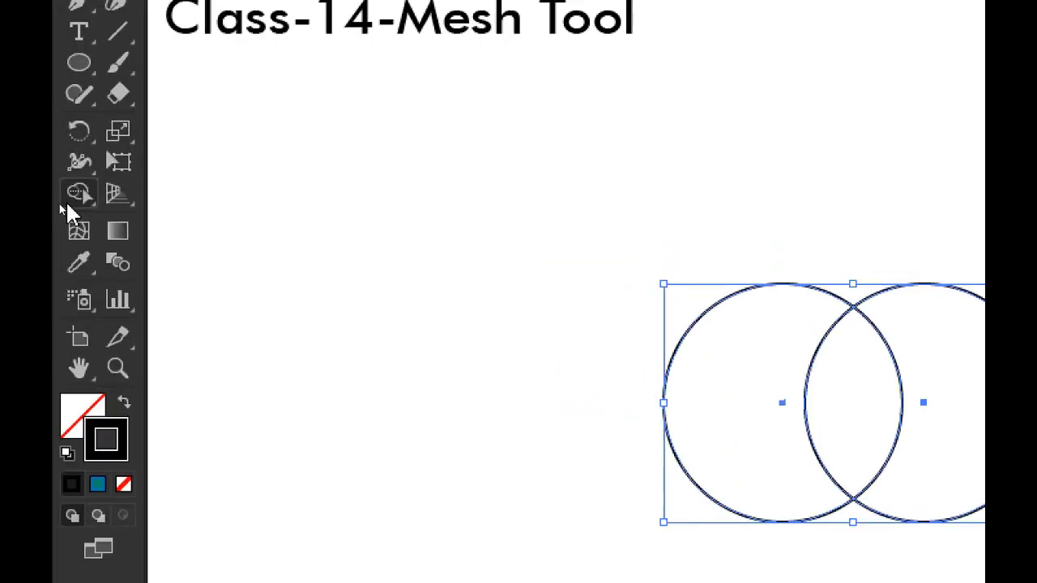
click(62, 202)
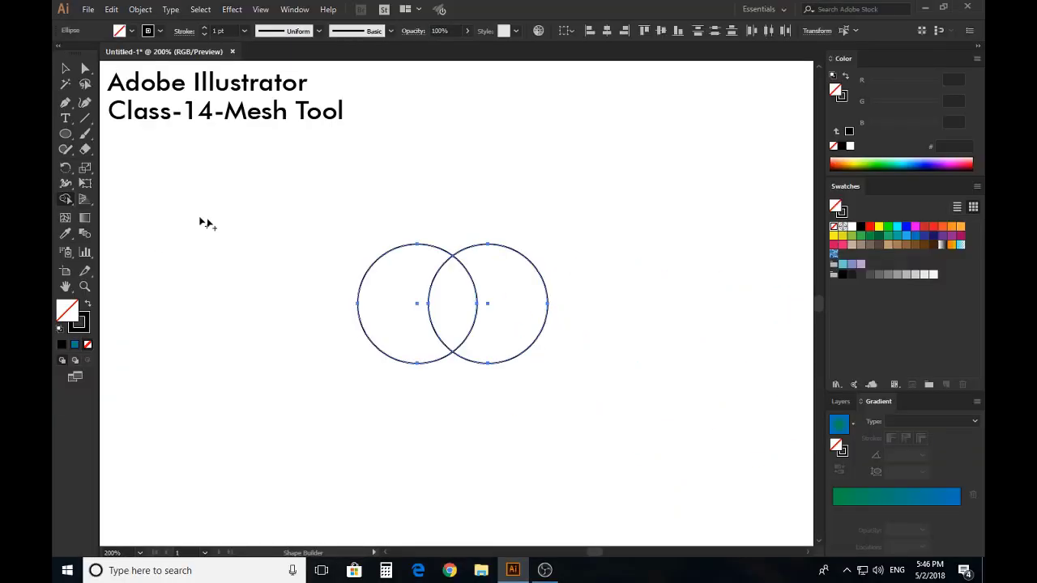
drag(390, 303, 507, 311)
click(68, 69)
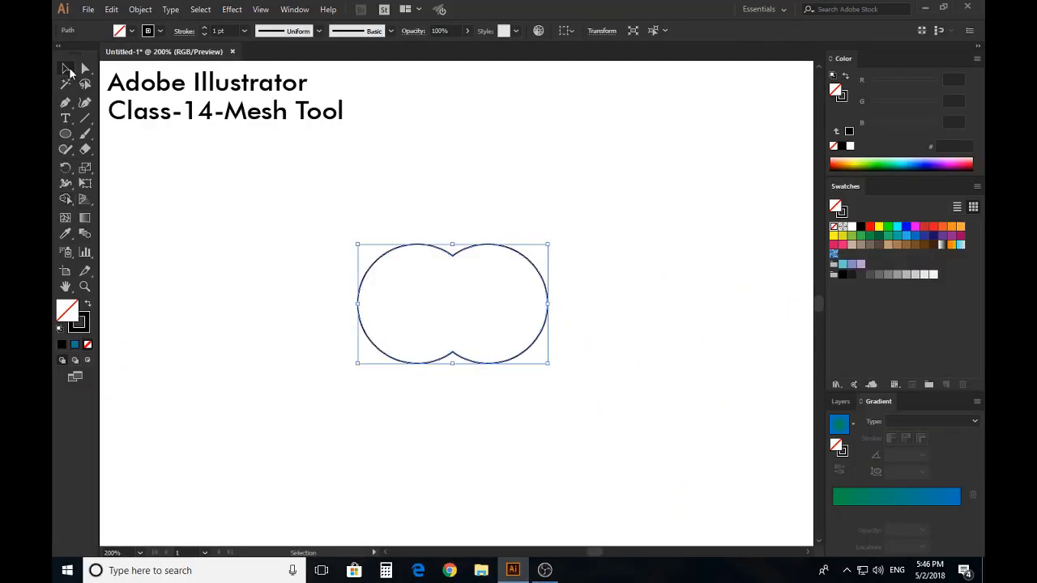
- Narrow the merged double-circle shape slightly, drawing both sides in evenly toward its center
drag(592, 241, 227, 353)
drag(590, 236, 340, 388)
drag(595, 212, 362, 382)
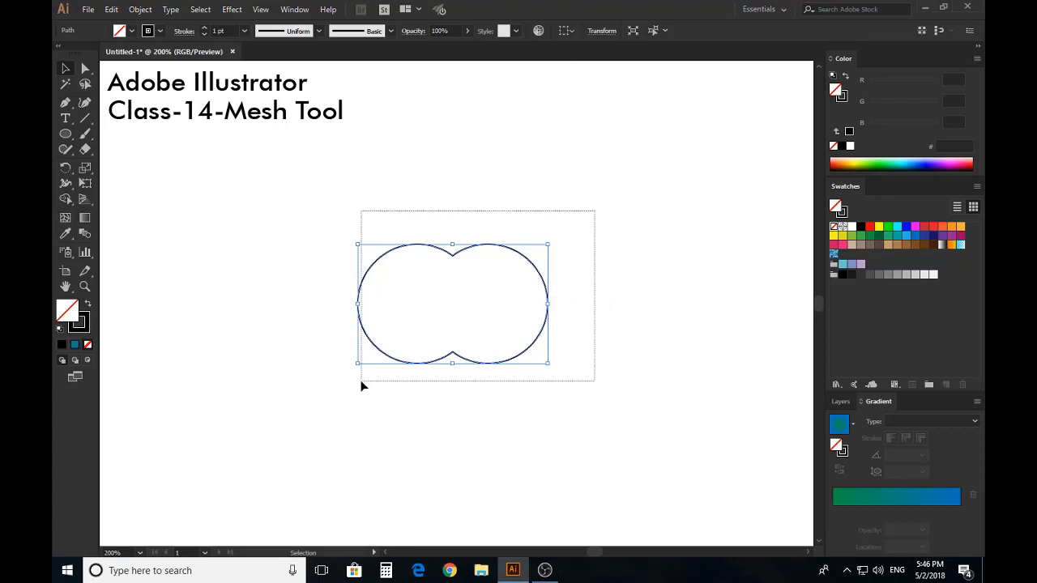
click(570, 278)
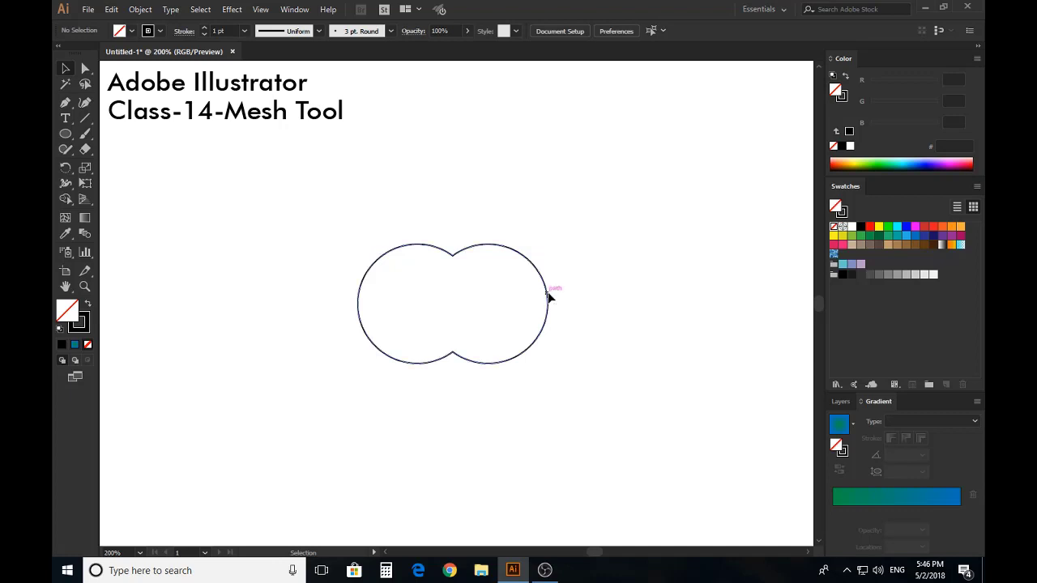
click(548, 296)
mouse_move(548, 305)
mouse_down()
mouse_move(535, 313)
mouse_move(544, 315)
mouse_up()
click(588, 299)
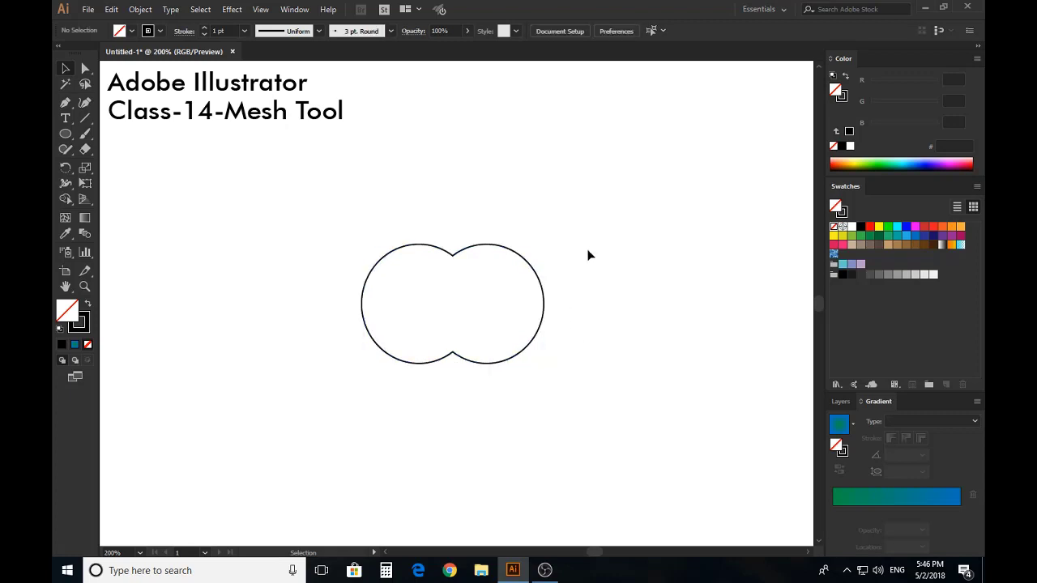
- Direct-select the merged shape's lower anchors and pull them straight down to stretch it into an apple outline
drag(592, 251, 465, 378)
click(533, 399)
click(85, 68)
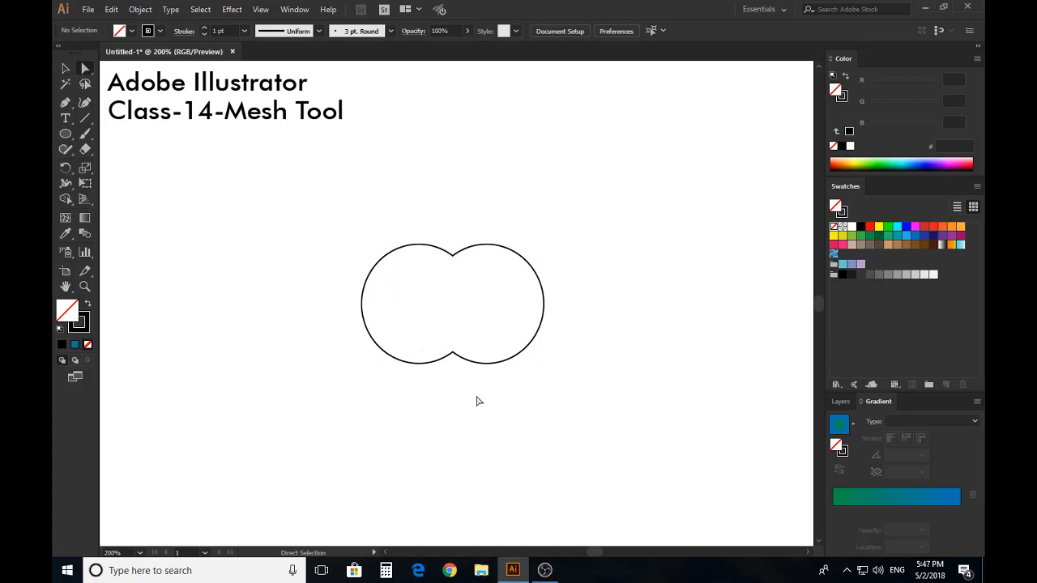
drag(477, 401, 453, 401)
key(ctrl+z)
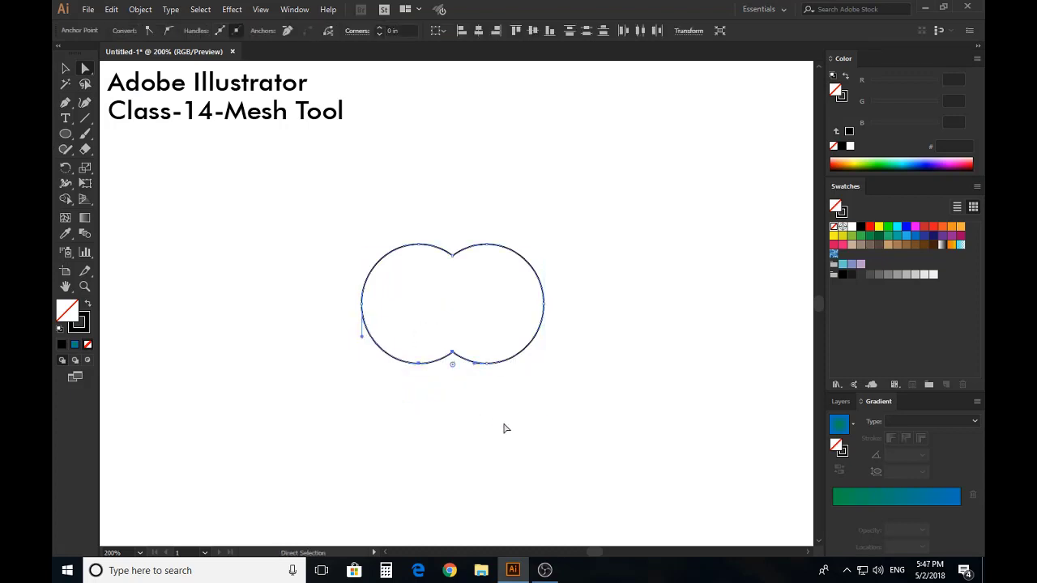
drag(515, 425, 393, 324)
drag(451, 355, 449, 402)
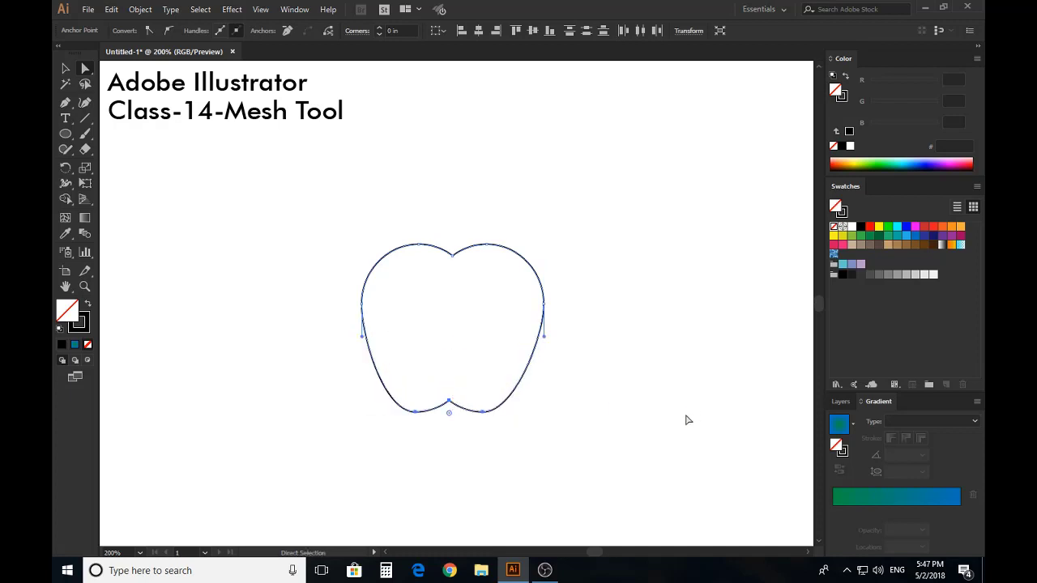
key(v)
key(ctrl+z)
key(a)
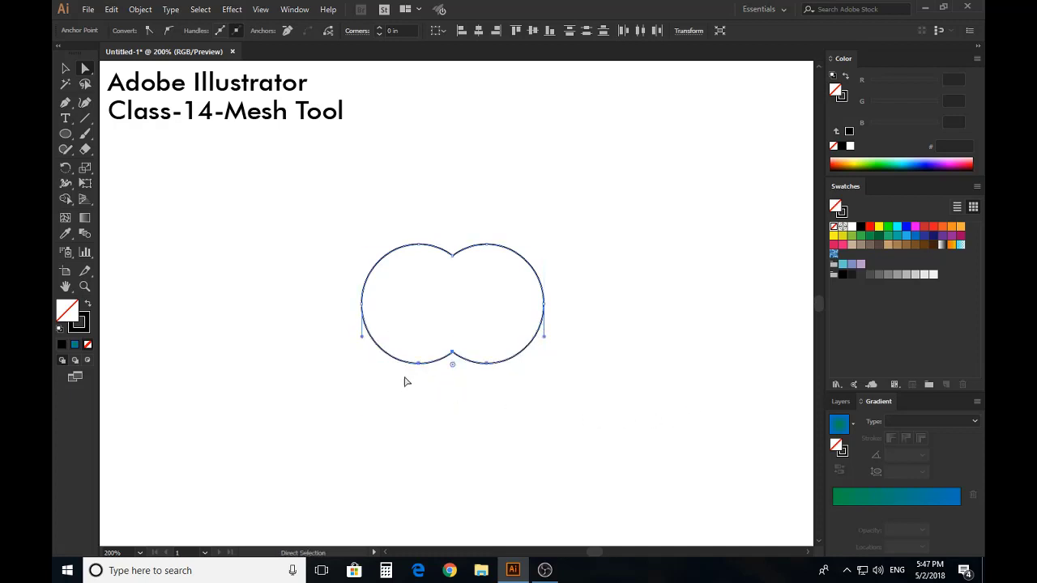
drag(452, 356, 453, 402)
scroll(590, 332, down, 1)
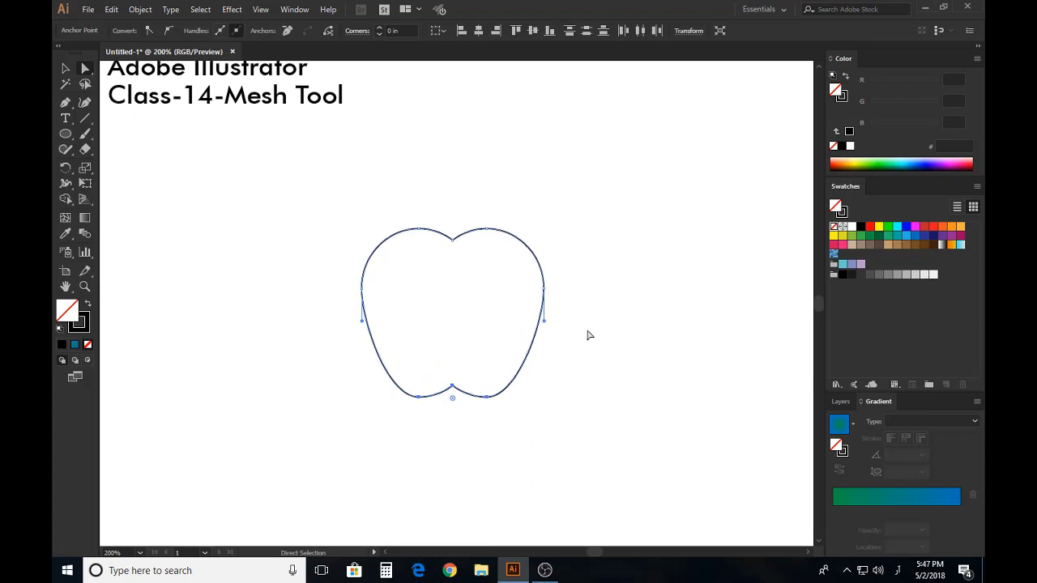
- Round the sharp notch at the apple's bottom center to a corner radius of about 0.13 in and deselect
key(alt)
scroll(452, 409, up, 1)
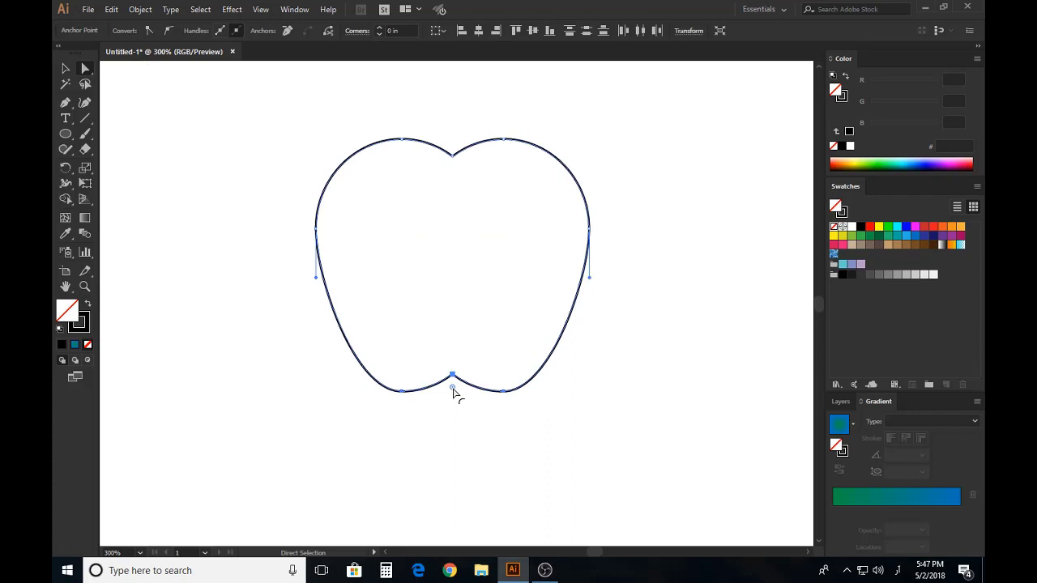
drag(453, 392, 454, 397)
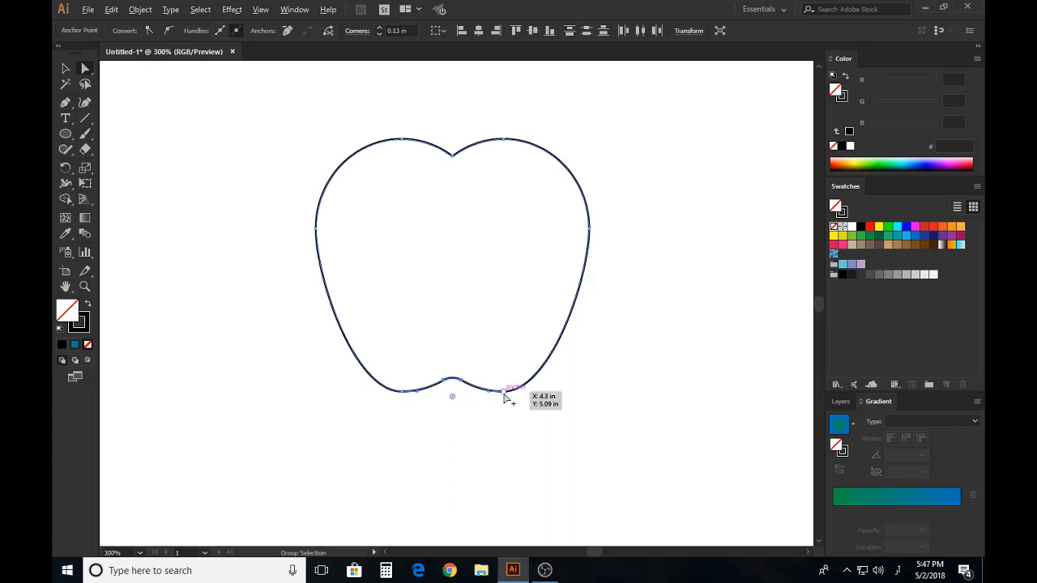
scroll(504, 397, down, 1)
scroll(499, 374, up, 1)
click(66, 68)
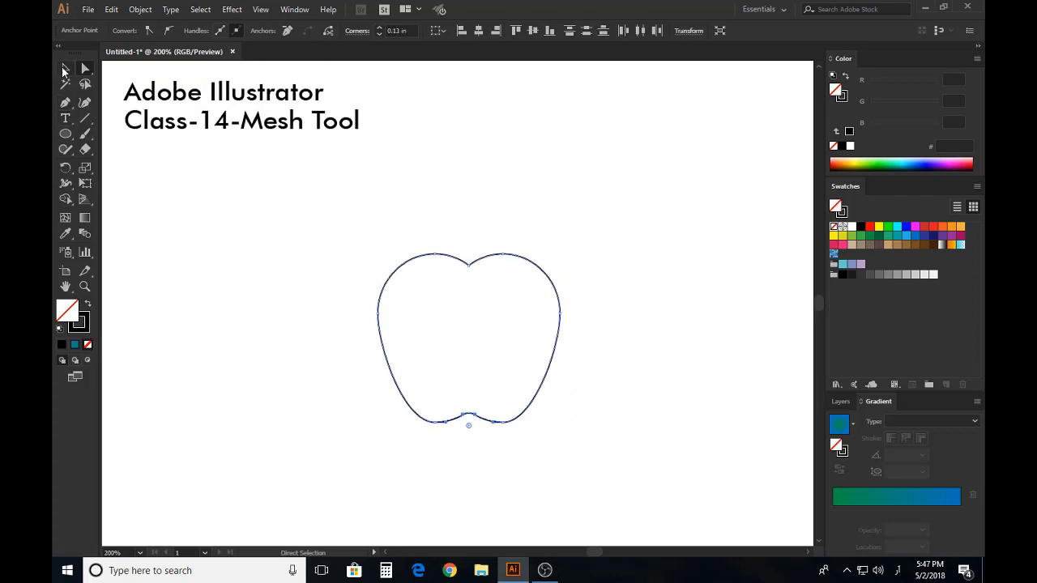
click(408, 384)
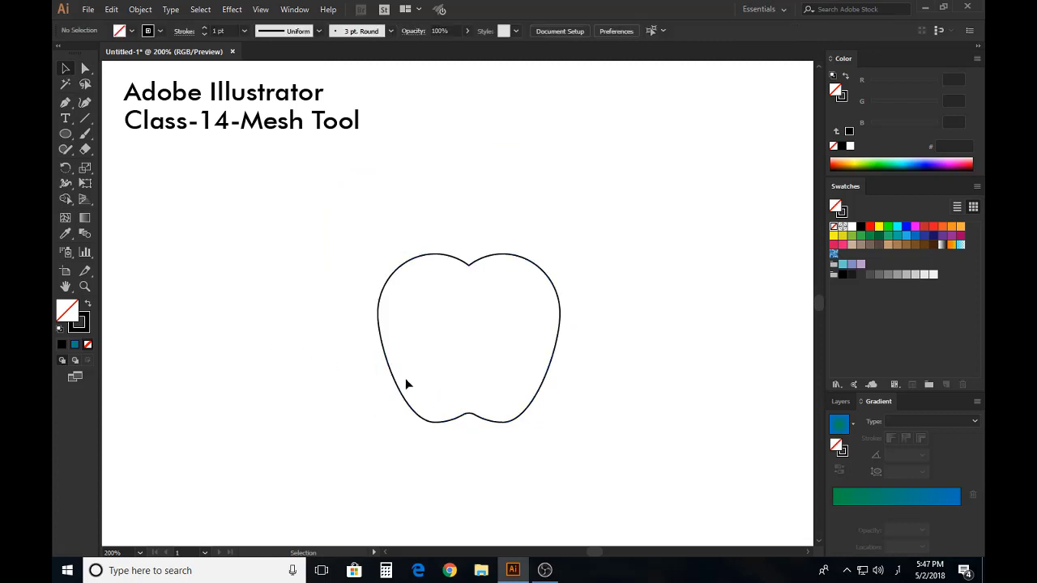
- Fill the apple shape with red (E20E1E) and remove its stroke
click(562, 322)
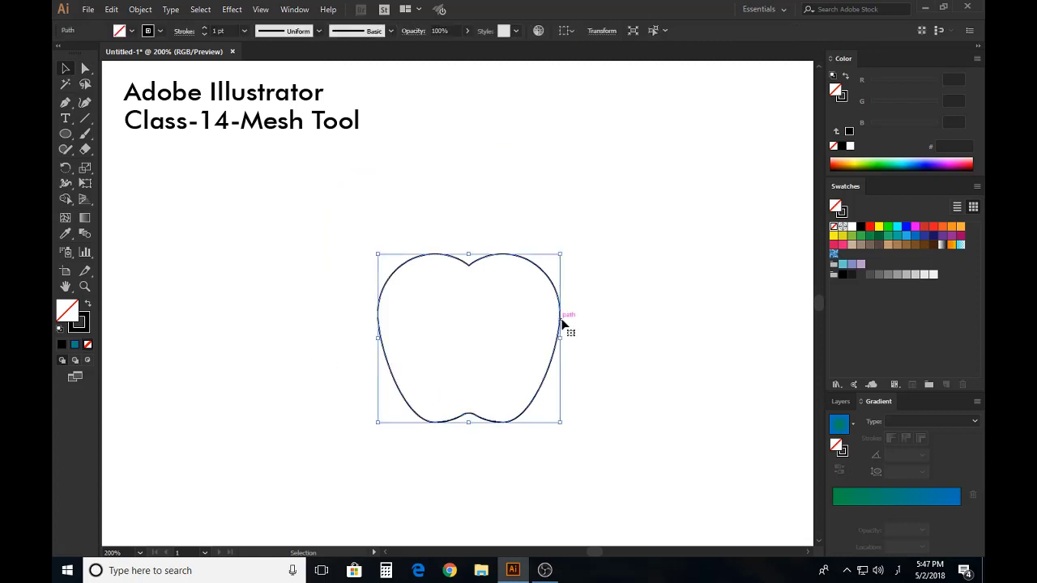
click(933, 228)
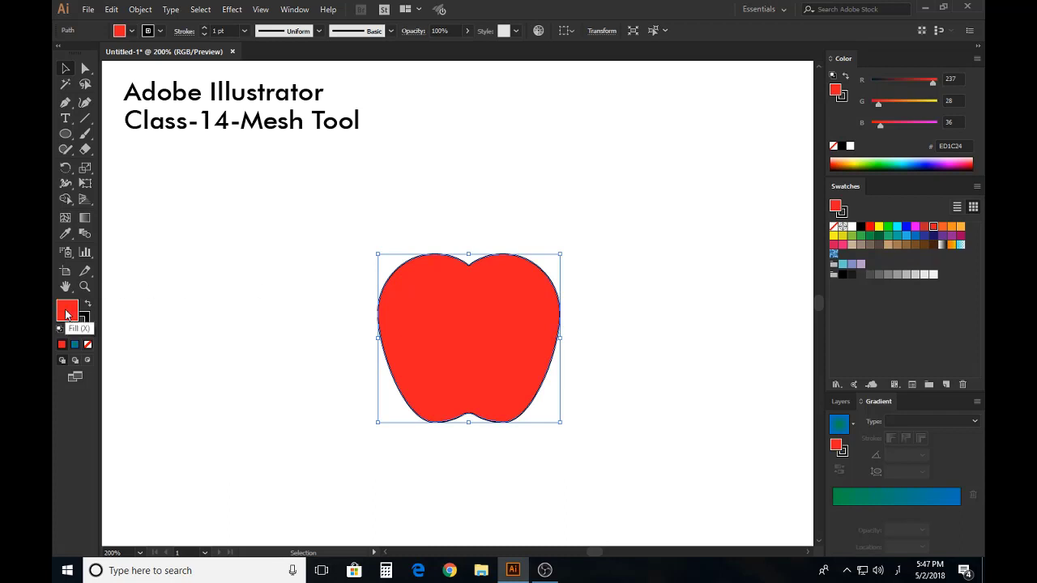
double_click(66, 310)
click(502, 214)
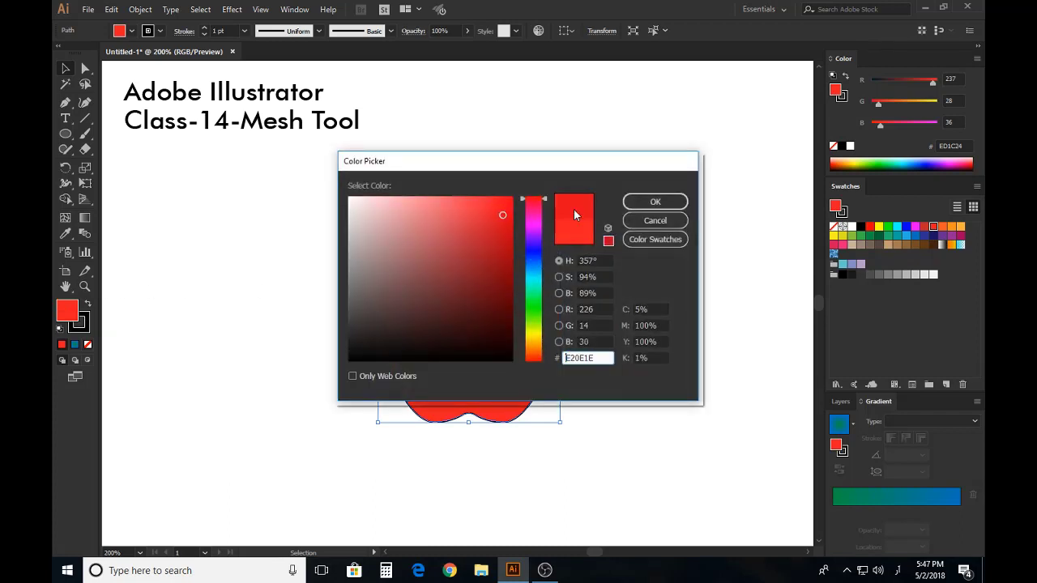
click(628, 203)
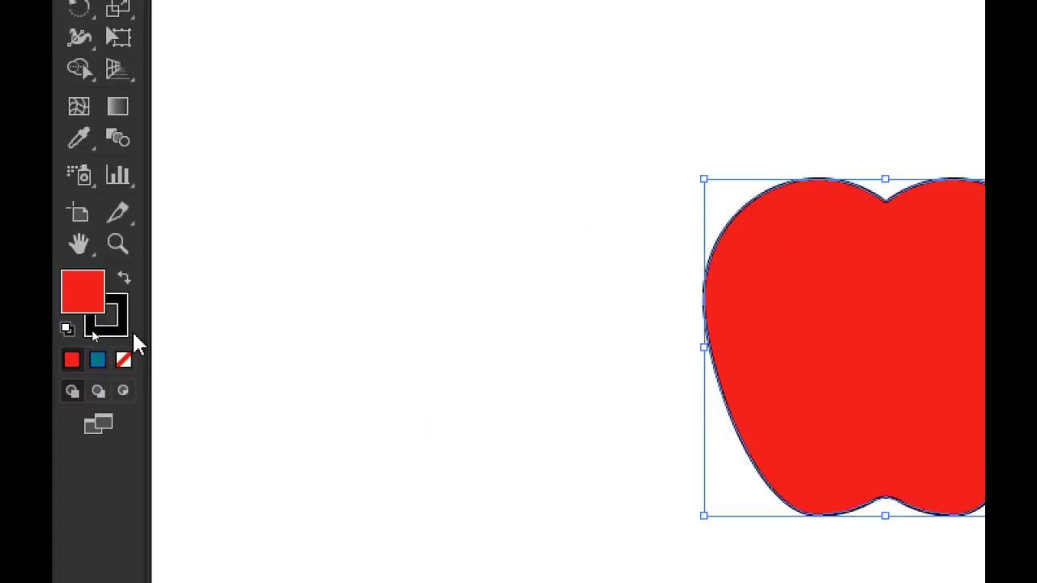
click(88, 328)
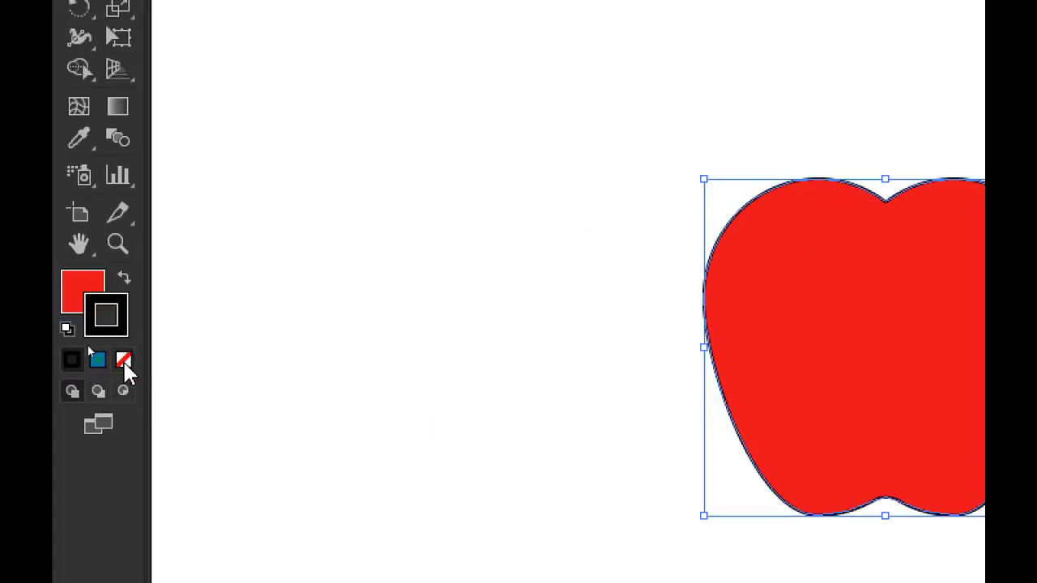
click(123, 362)
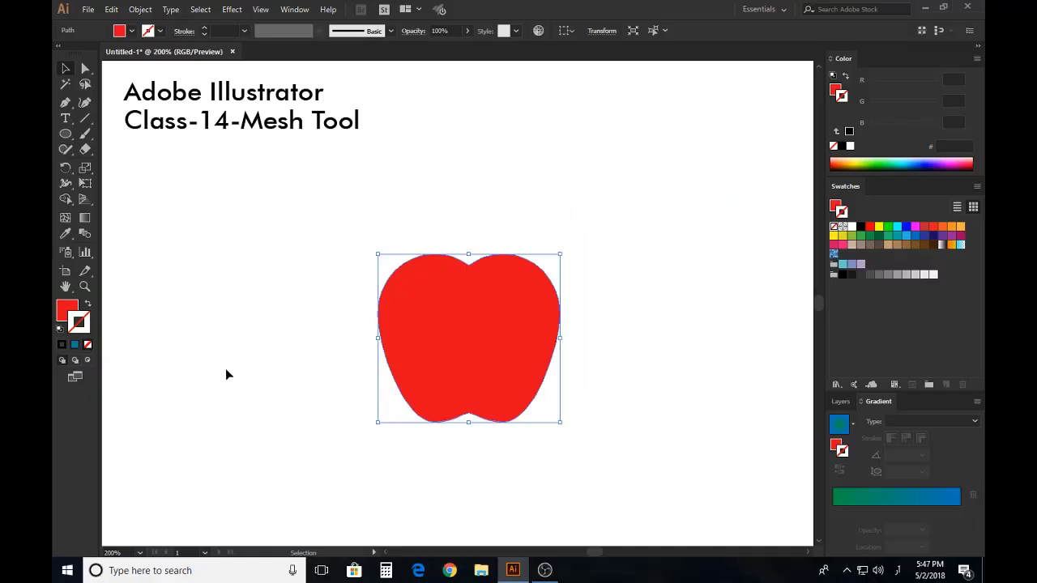
- Move the red apple slightly up and to the left, and deselect it
click(622, 246)
drag(501, 358, 481, 350)
click(569, 321)
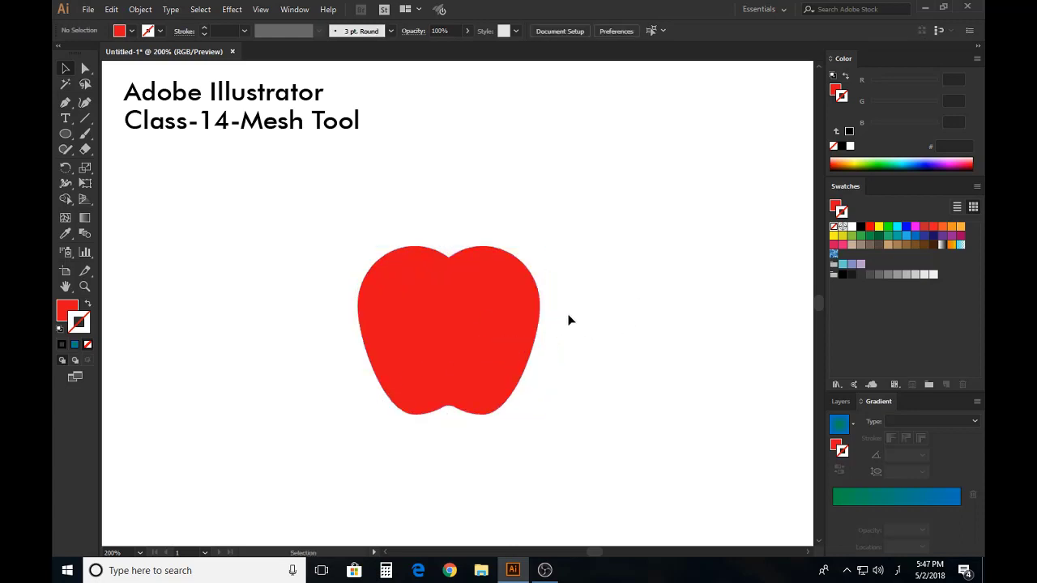
- Add mesh points to the red apple at its center, right, left, upper center and lower center to form a three-by-three inner grid
click(479, 362)
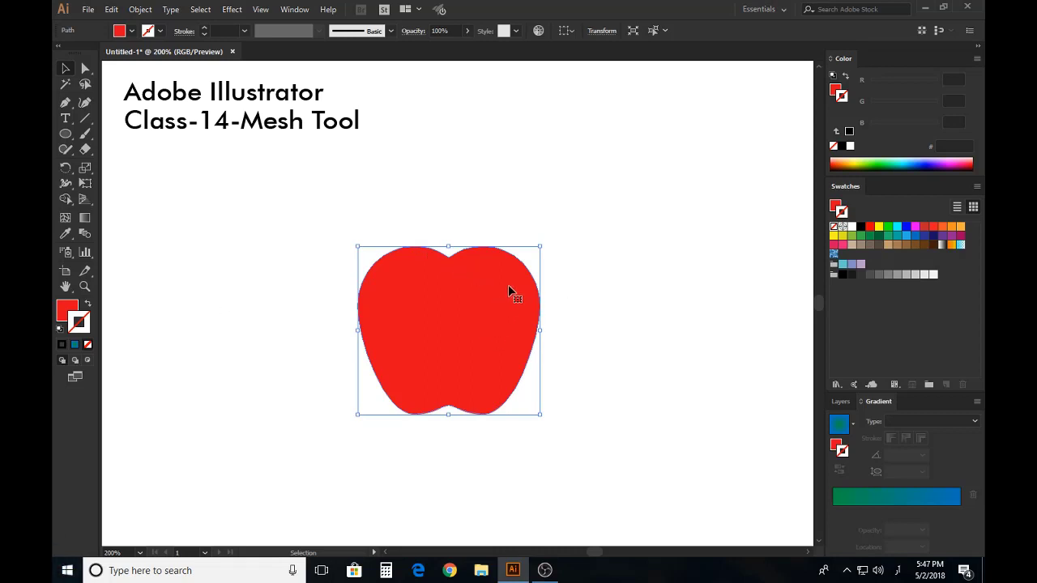
click(68, 221)
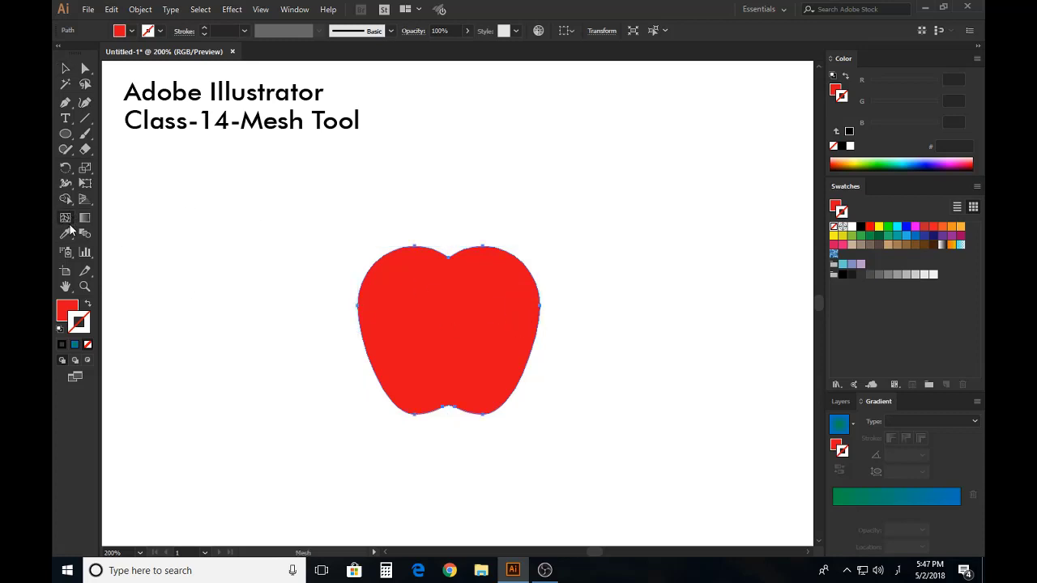
click(450, 325)
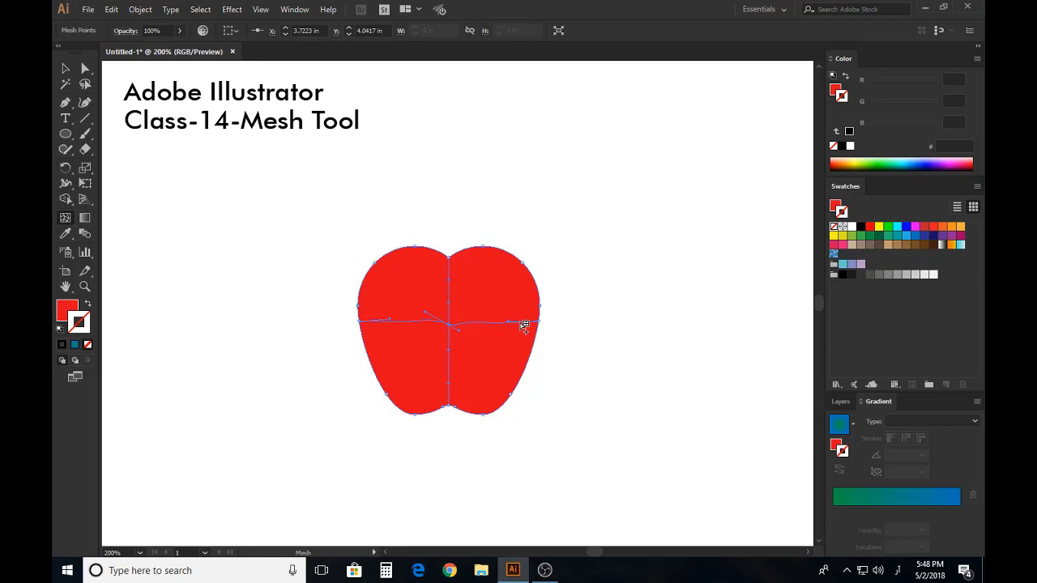
click(518, 323)
click(384, 324)
click(450, 282)
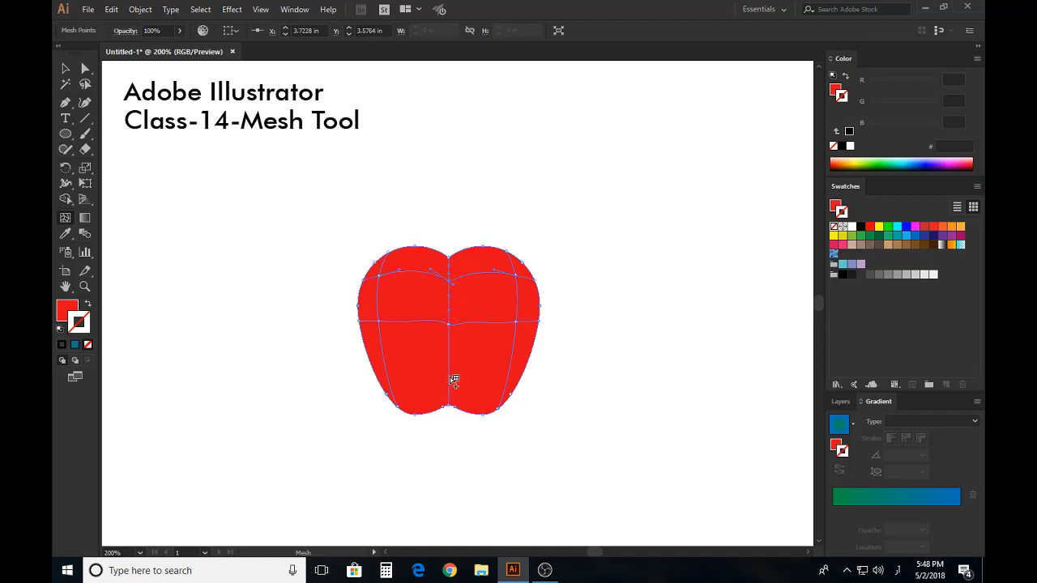
click(452, 377)
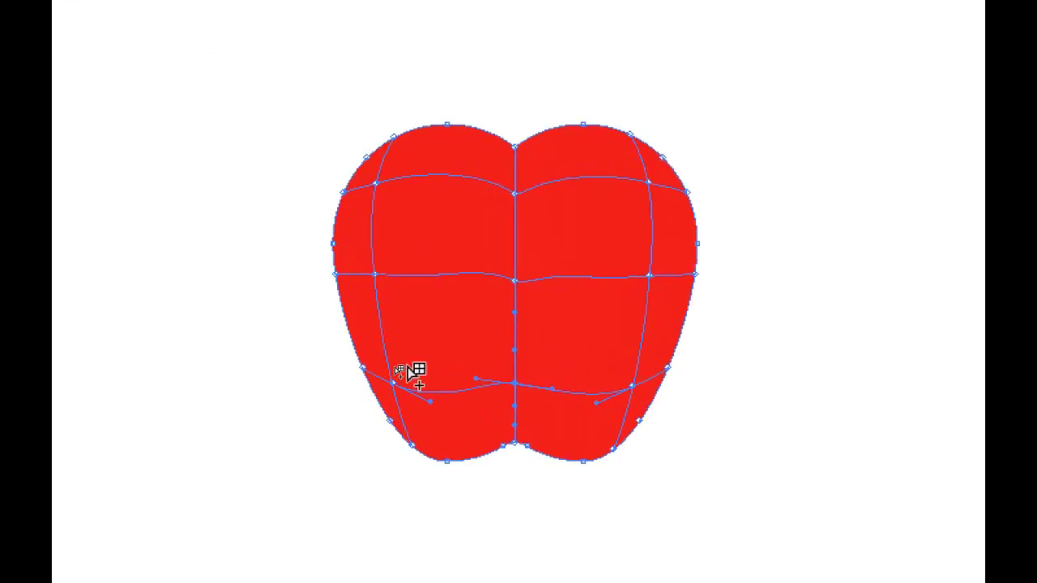
- Move the six mesh points on the apple's outer left and right grid lines inward, away from the outline
drag(397, 377, 422, 365)
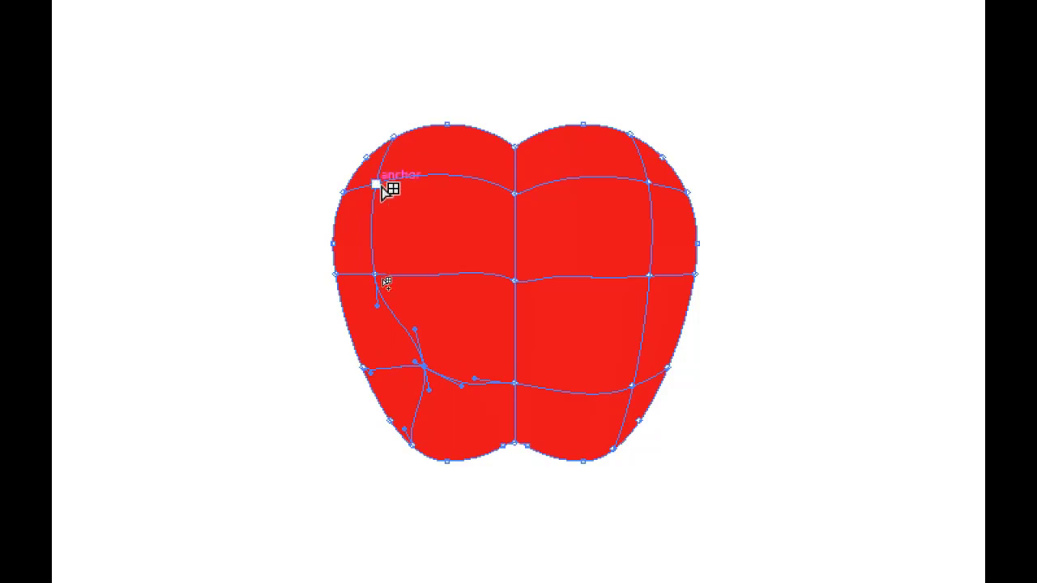
drag(378, 185, 396, 195)
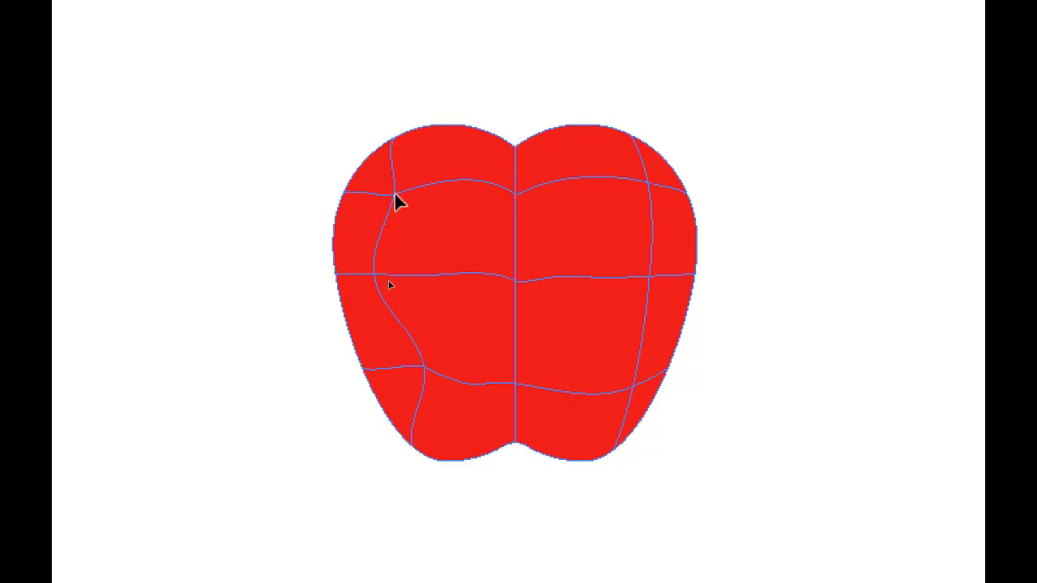
drag(374, 274, 391, 281)
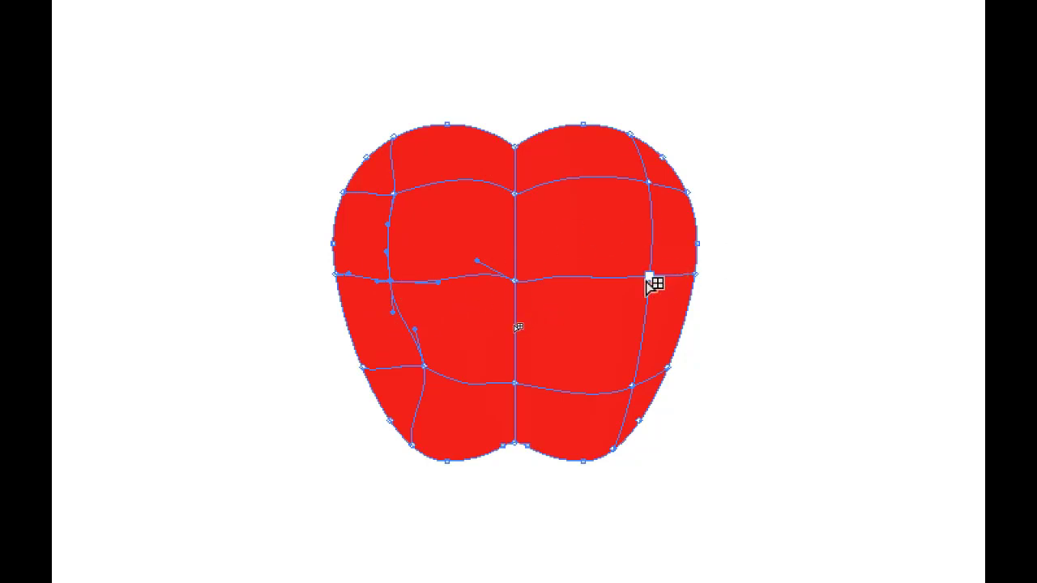
drag(650, 283, 636, 286)
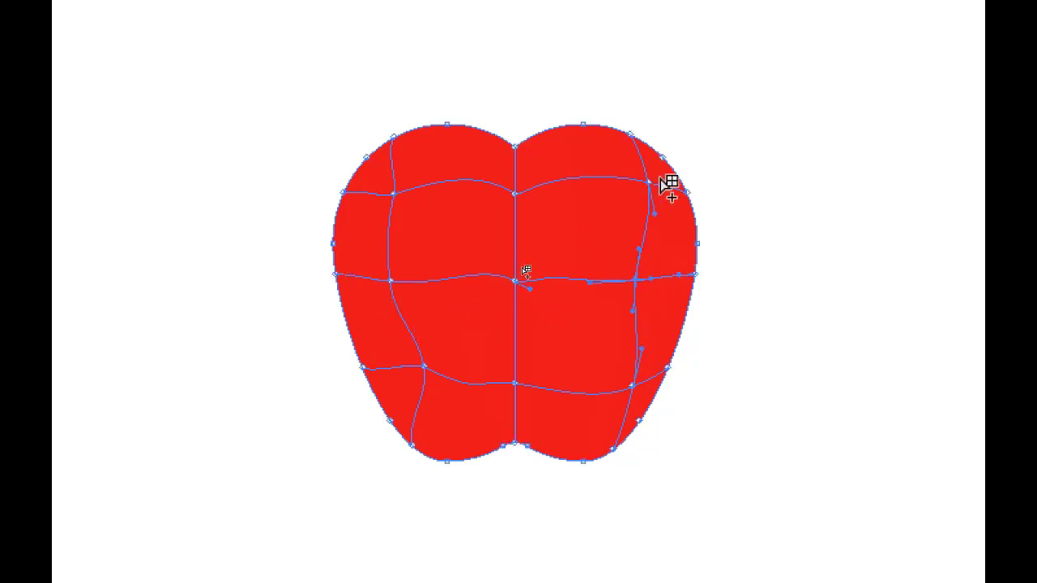
drag(651, 186, 629, 194)
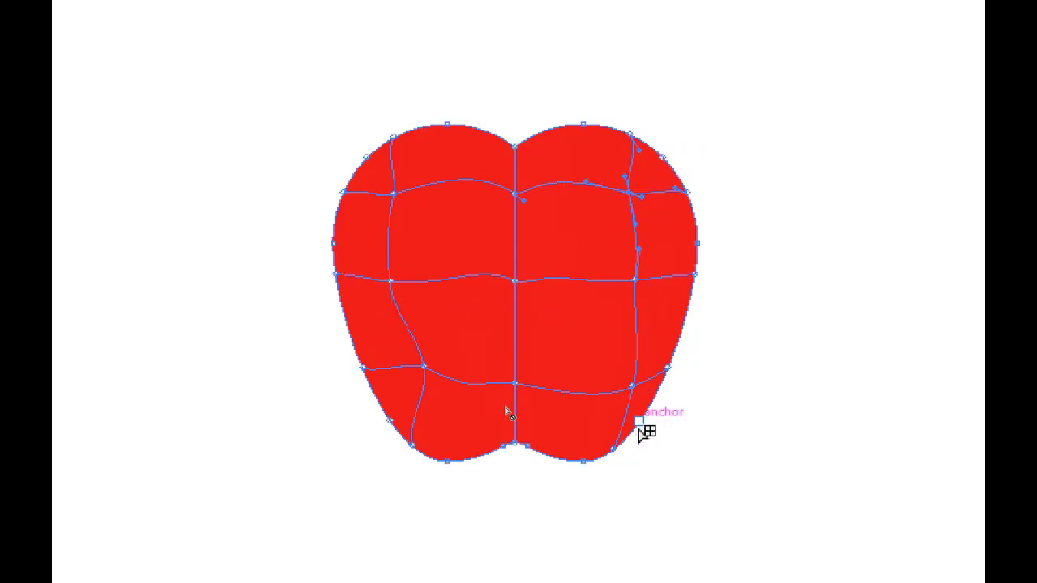
drag(632, 386, 610, 370)
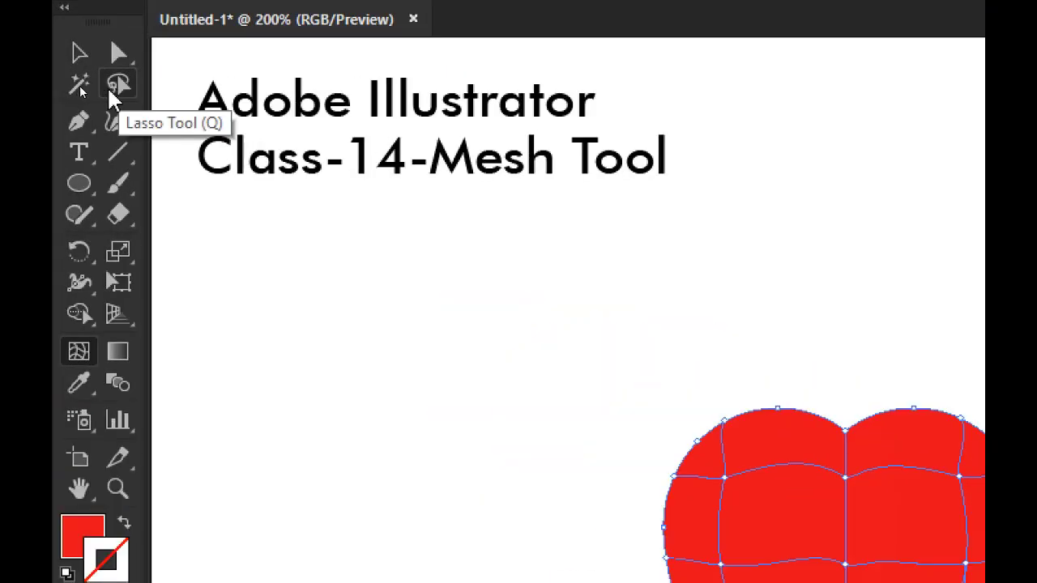
click(120, 84)
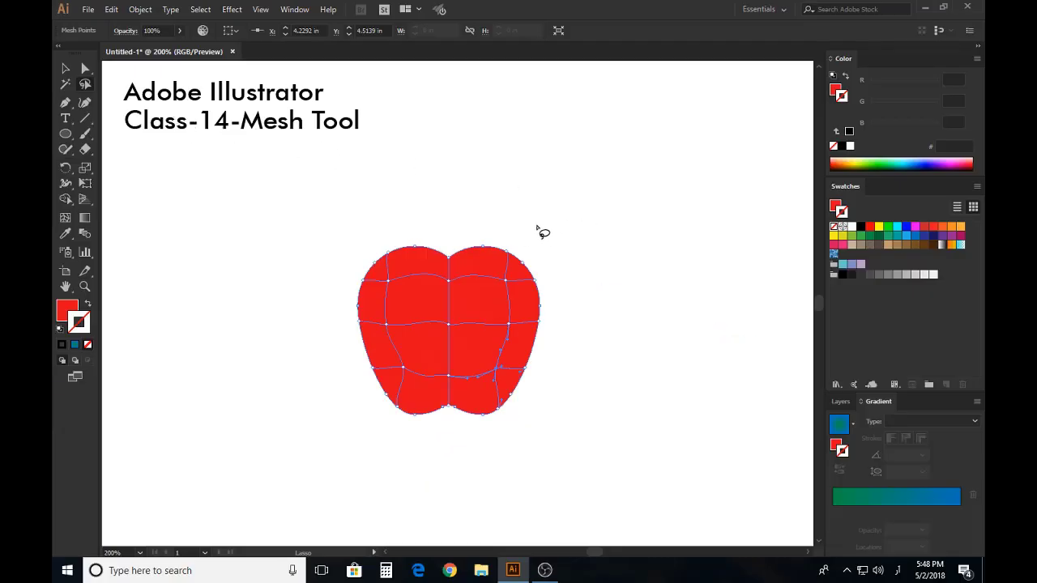
mouse_move(554, 206)
mouse_down()
mouse_move(643, 261)
mouse_move(637, 427)
mouse_up()
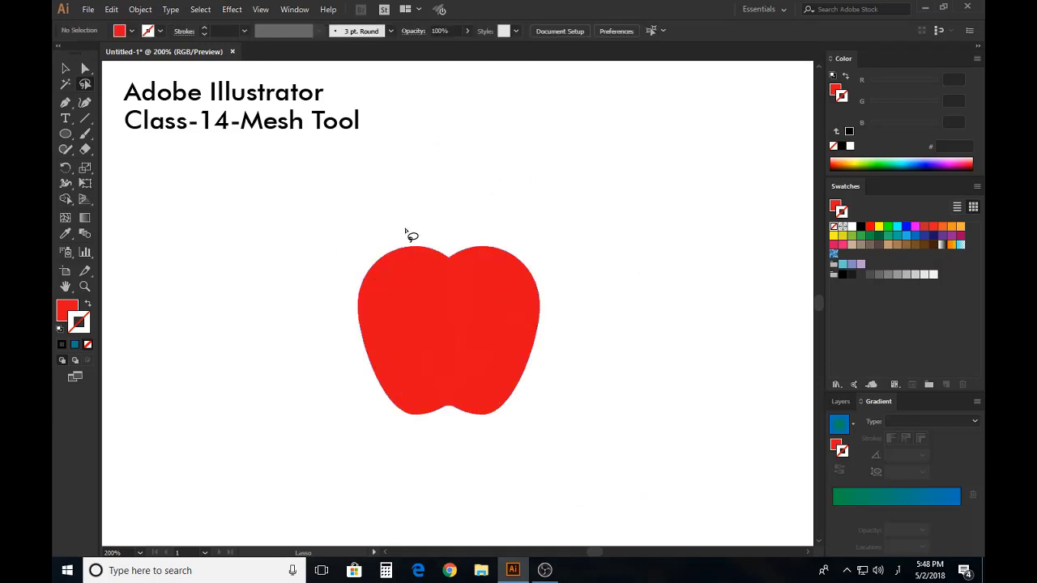
click(65, 70)
click(66, 218)
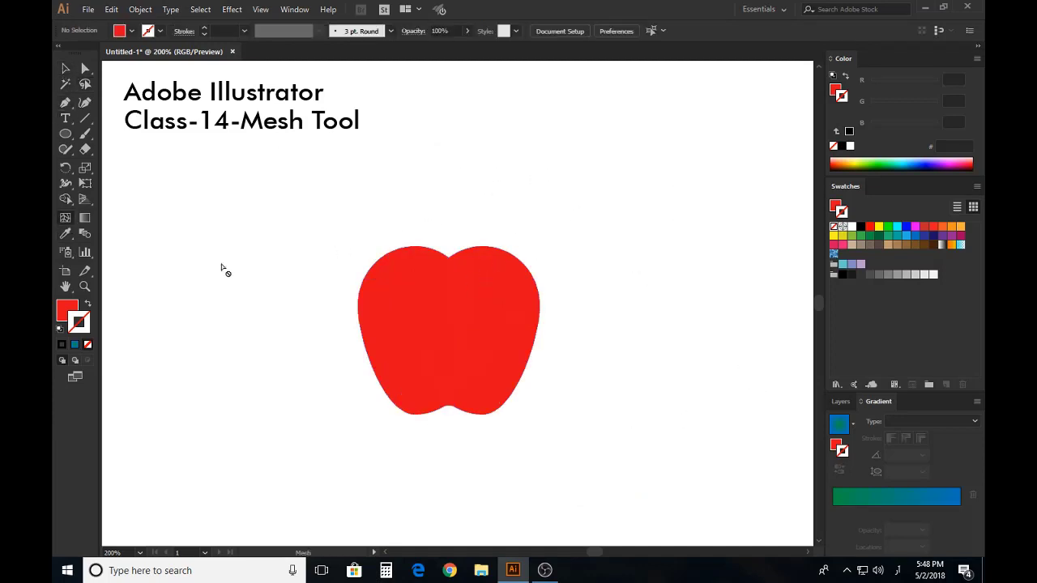
click(444, 314)
click(103, 135)
click(407, 289)
key(ctrl+z)
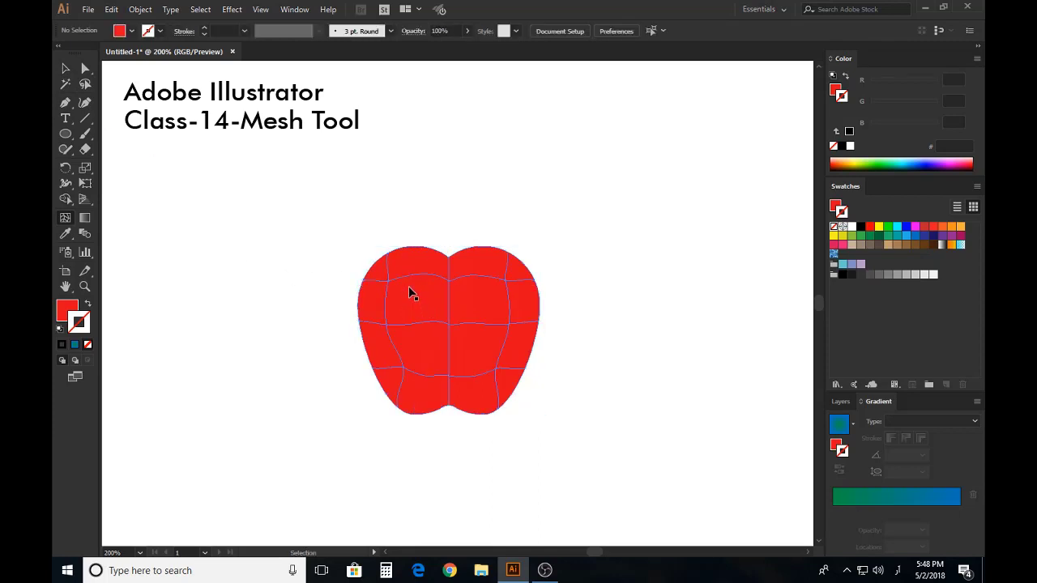
- Reselect the apple mesh and lasso the mesh points along its entire outer outline, leaving the inner ones out
click(390, 284)
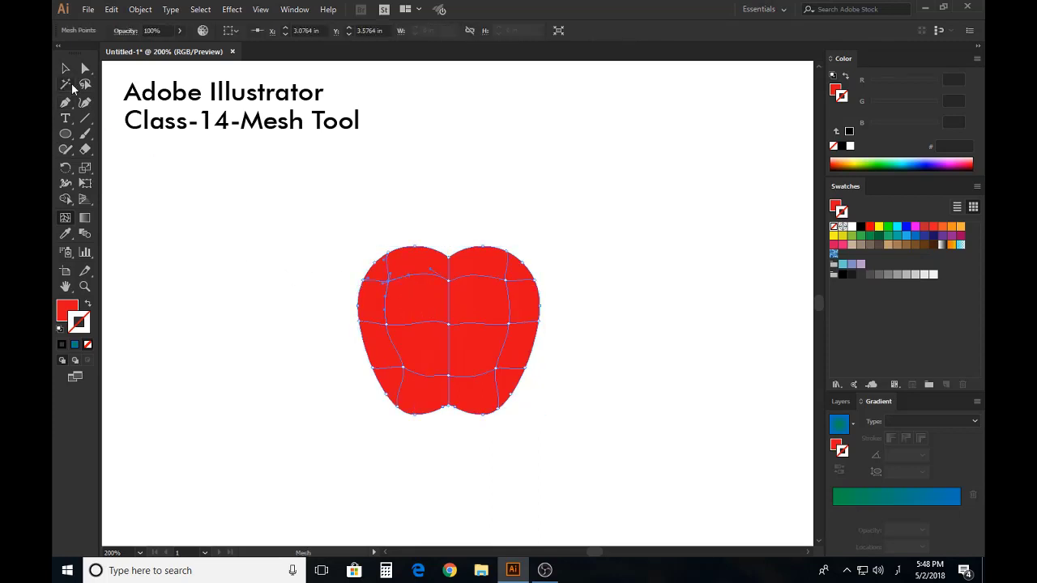
click(84, 84)
mouse_move(487, 231)
mouse_down()
mouse_move(523, 296)
mouse_move(488, 407)
mouse_move(488, 420)
mouse_move(507, 430)
mouse_move(546, 405)
mouse_move(570, 338)
mouse_move(566, 271)
mouse_move(488, 231)
mouse_up()
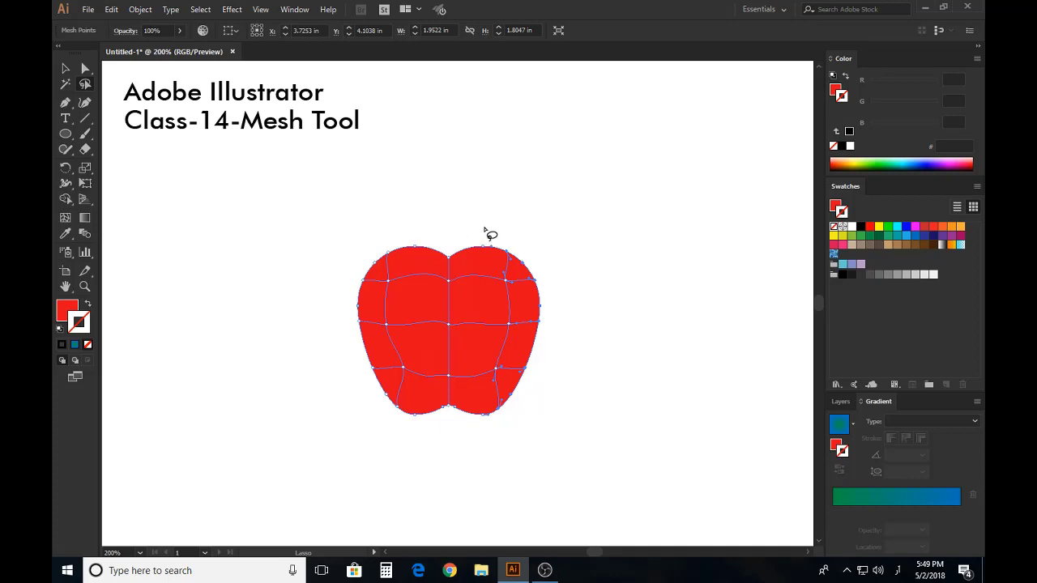
mouse_move(484, 228)
mouse_down()
mouse_move(476, 254)
mouse_move(516, 276)
mouse_move(523, 335)
mouse_move(492, 387)
mouse_move(409, 396)
mouse_move(396, 387)
mouse_move(379, 344)
mouse_move(378, 292)
mouse_move(404, 252)
mouse_move(386, 242)
mouse_move(359, 256)
mouse_move(341, 316)
mouse_move(359, 383)
mouse_move(391, 420)
mouse_move(437, 436)
mouse_move(504, 435)
mouse_move(551, 395)
mouse_move(573, 312)
mouse_move(552, 250)
mouse_move(486, 228)
mouse_up()
click(978, 60)
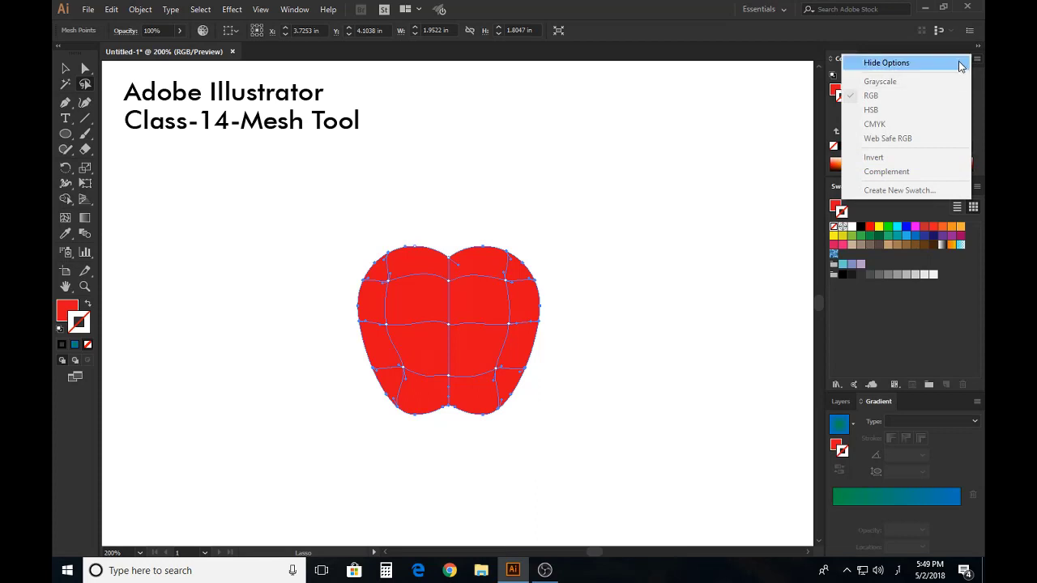
click(968, 64)
click(978, 60)
click(950, 64)
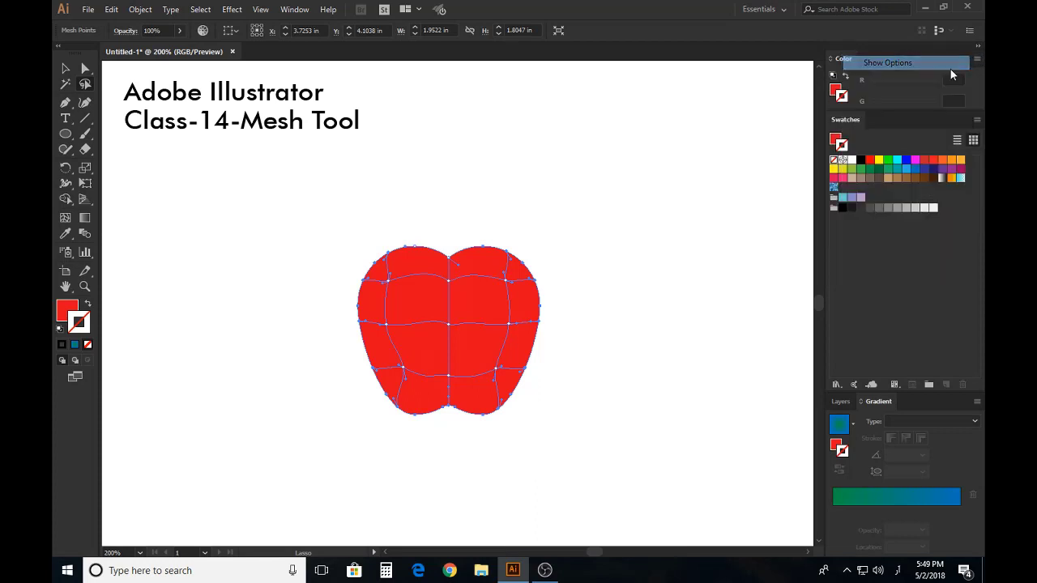
click(85, 68)
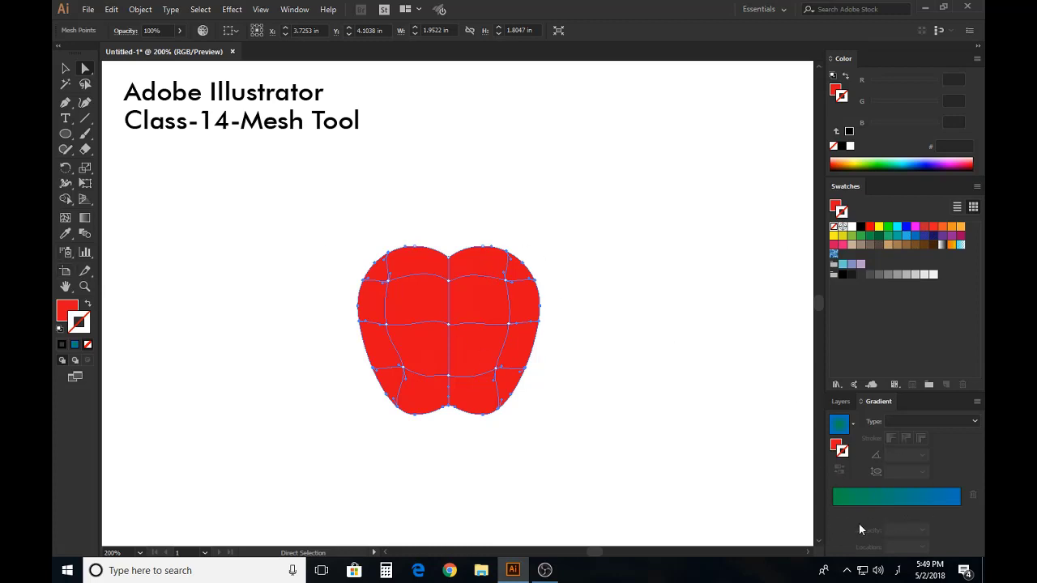
click(847, 570)
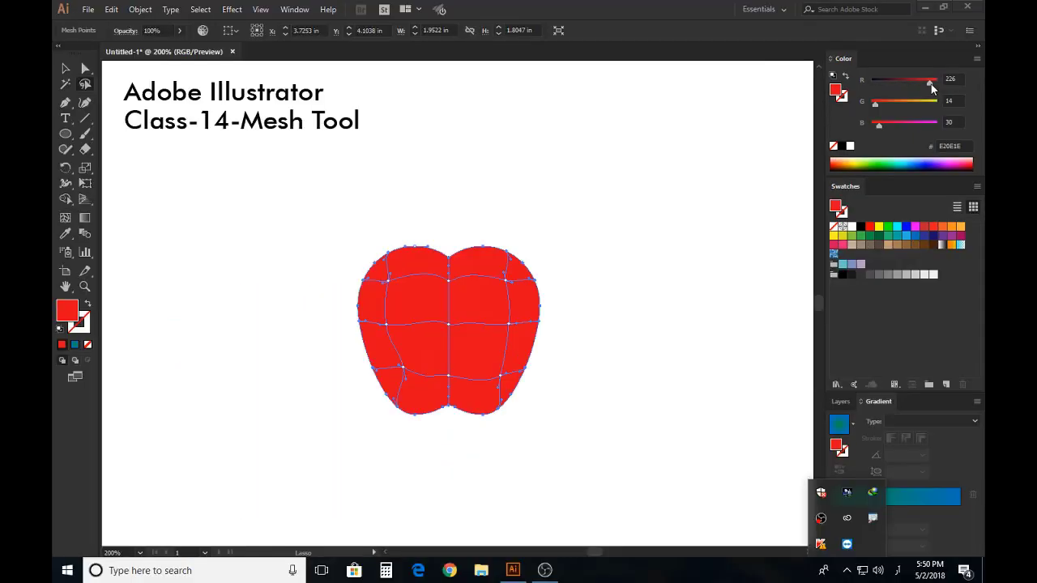
- Color the selected outline mesh points dark brown (R 122, G 53, B 30; 7A351E) and deselect the apple
drag(879, 85, 914, 87)
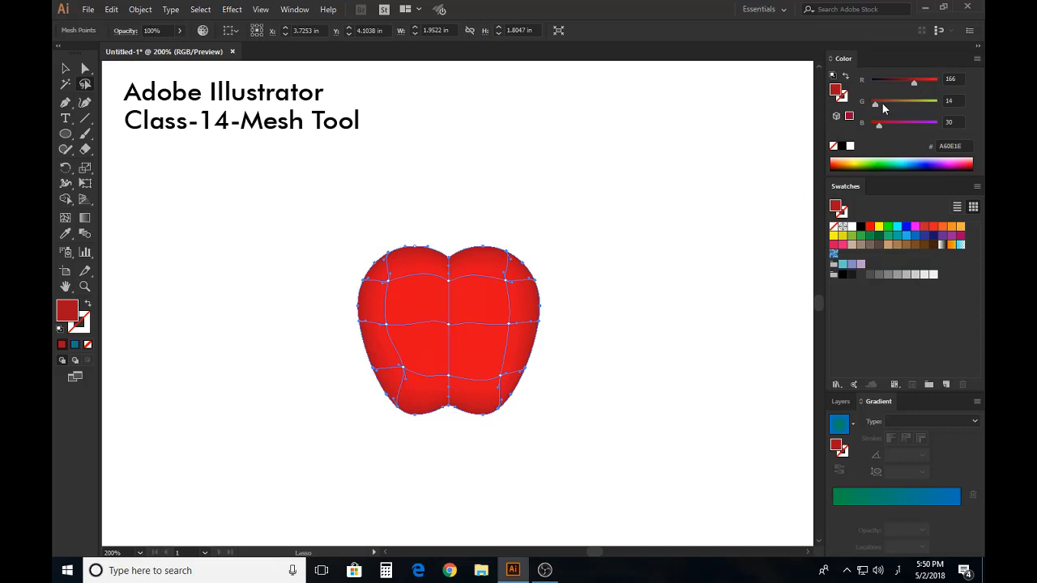
drag(880, 101, 890, 104)
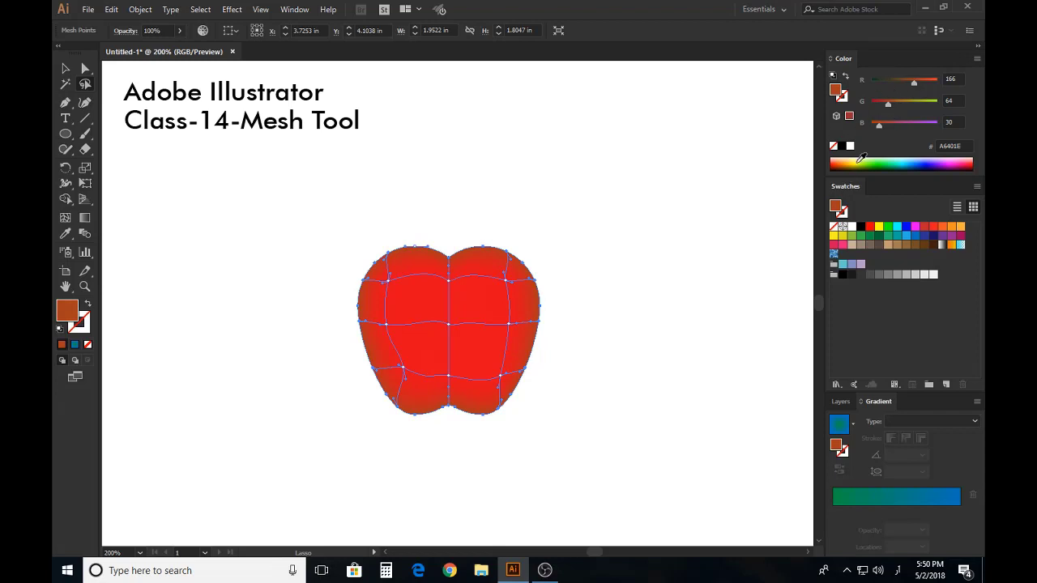
drag(890, 104, 908, 85)
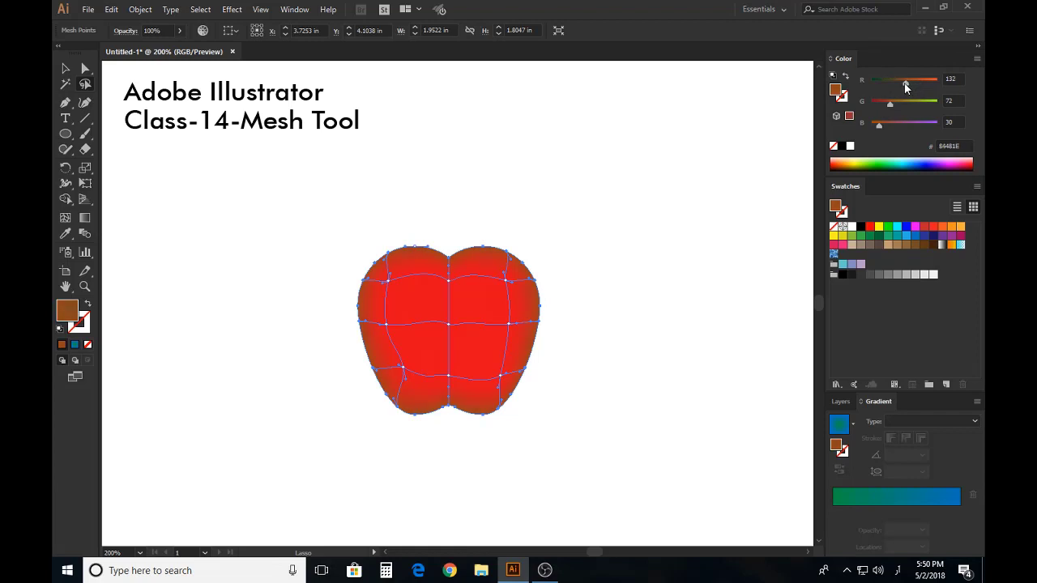
drag(890, 104, 902, 84)
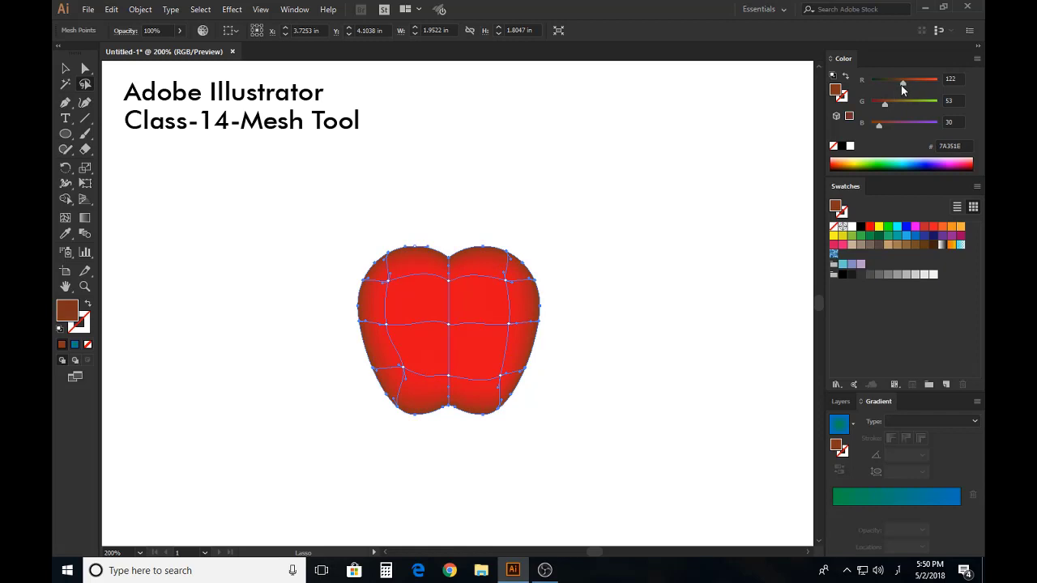
click(66, 69)
click(496, 144)
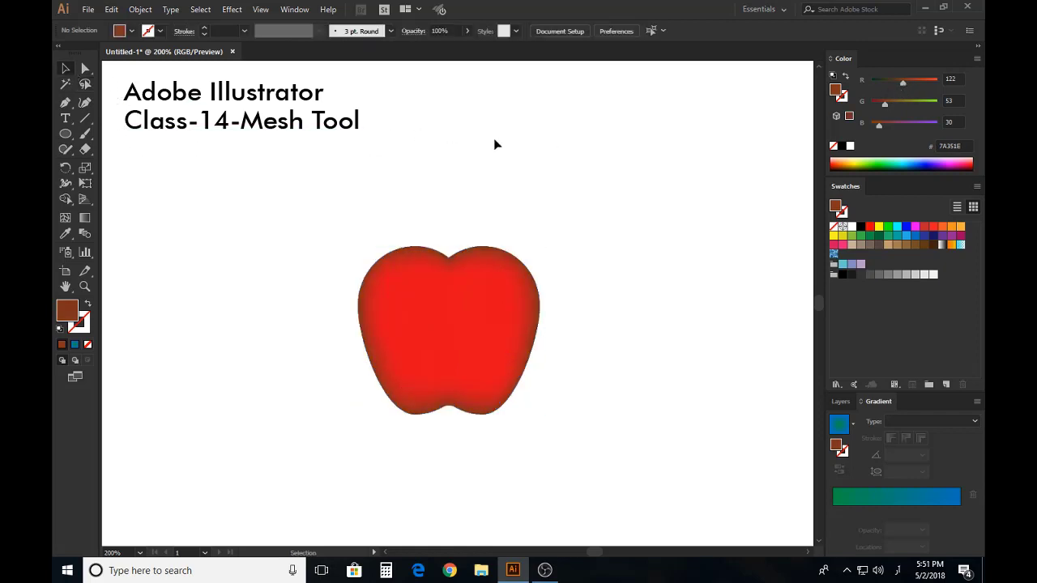
- Select the apple mesh and add a yellow (FFFF1E) highlight mesh point in the upper part of its right half
click(540, 346)
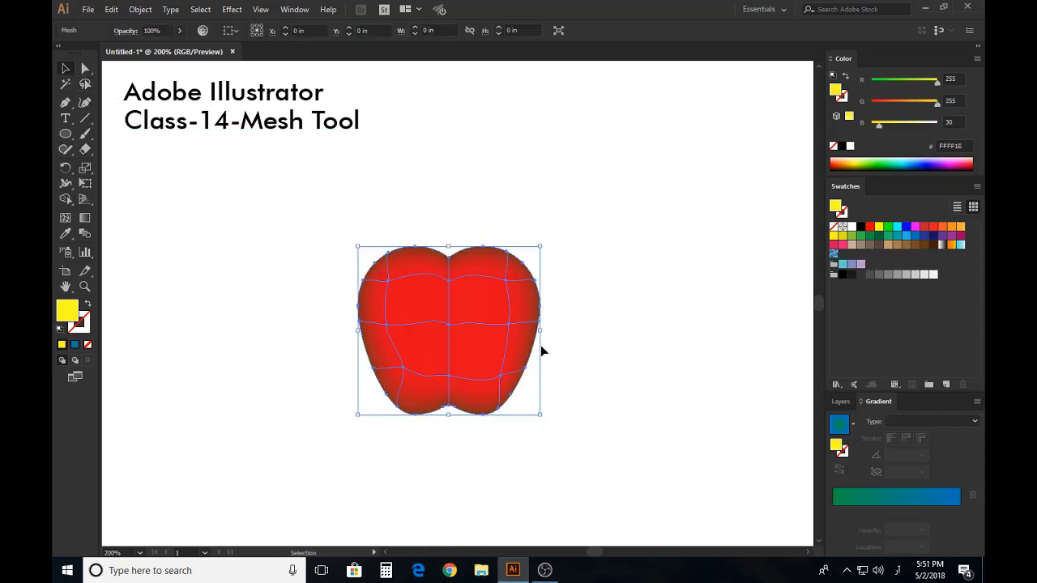
click(667, 274)
click(476, 326)
click(66, 217)
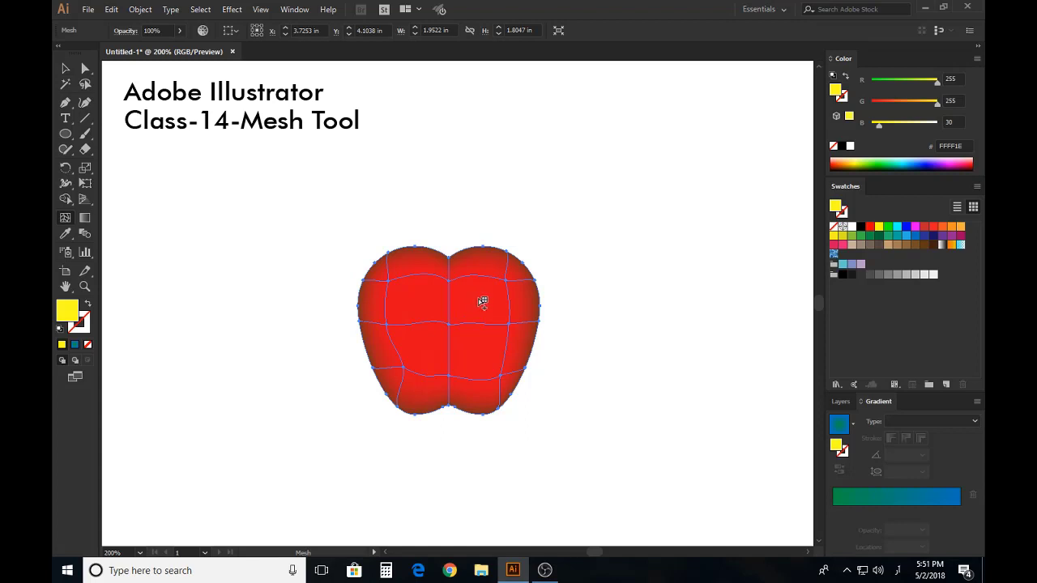
click(478, 300)
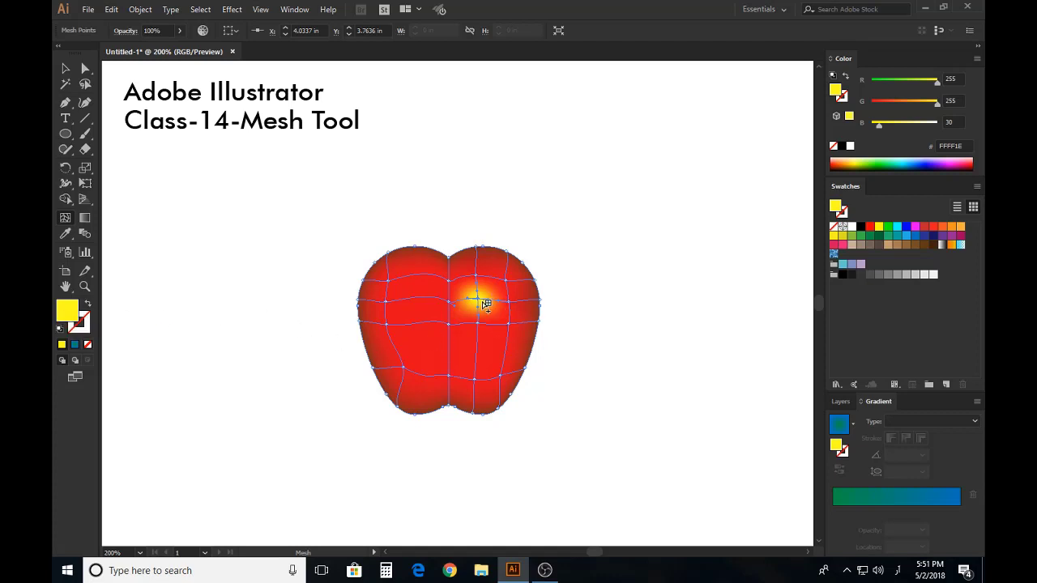
- Recolor the highlight mesh point orange by lowering its green value, keeping red at 255 and blue at 30
click(927, 106)
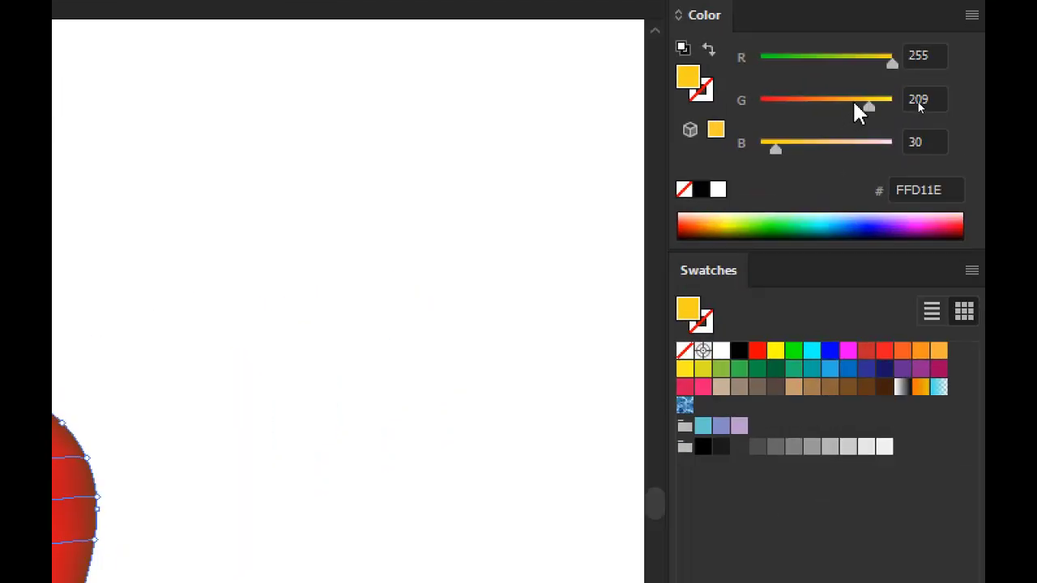
drag(924, 102, 918, 102)
drag(853, 102, 845, 104)
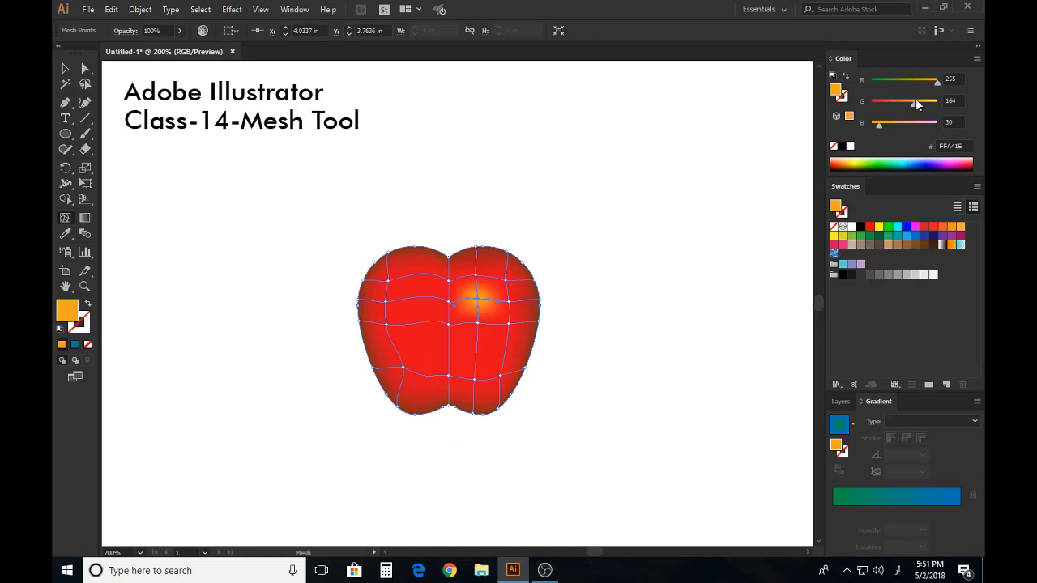
drag(916, 105, 910, 109)
- Move the apple's mesh points beside and above the orange highlight outward to widen the glow, and deselect the apple
click(66, 68)
key(u)
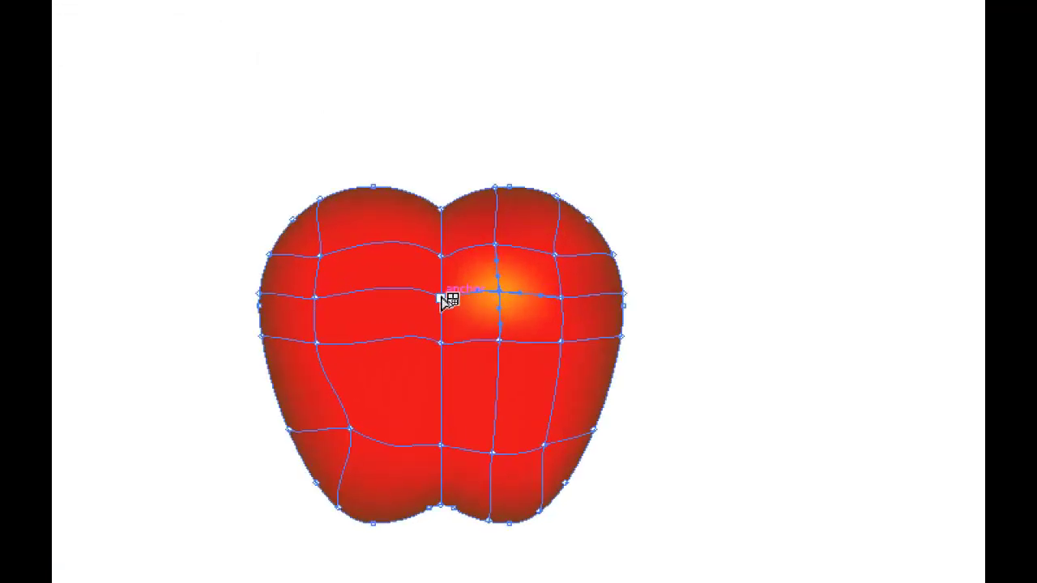
drag(450, 302, 422, 295)
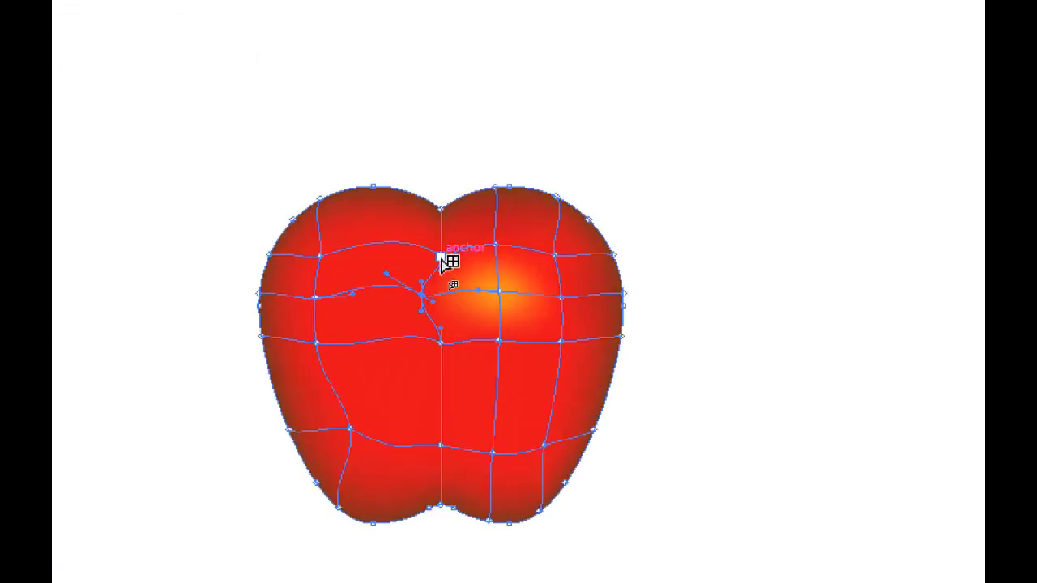
drag(441, 256, 422, 245)
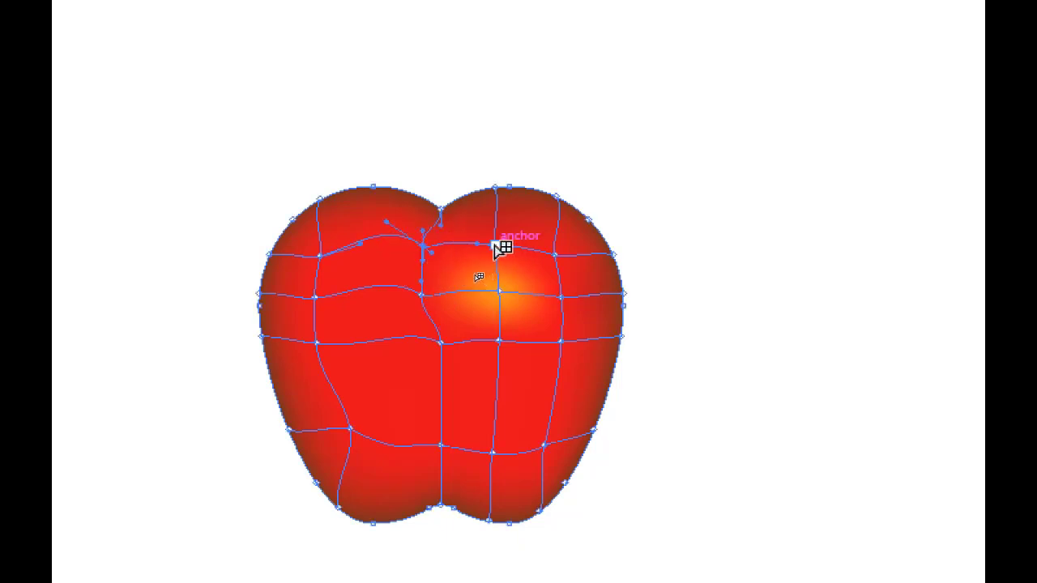
drag(495, 244, 491, 234)
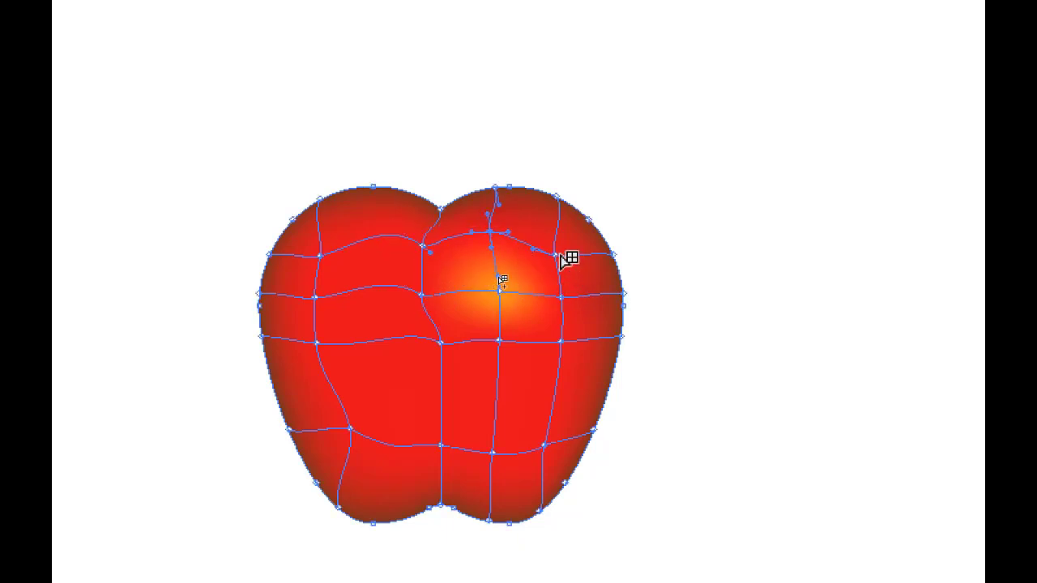
drag(490, 233, 485, 244)
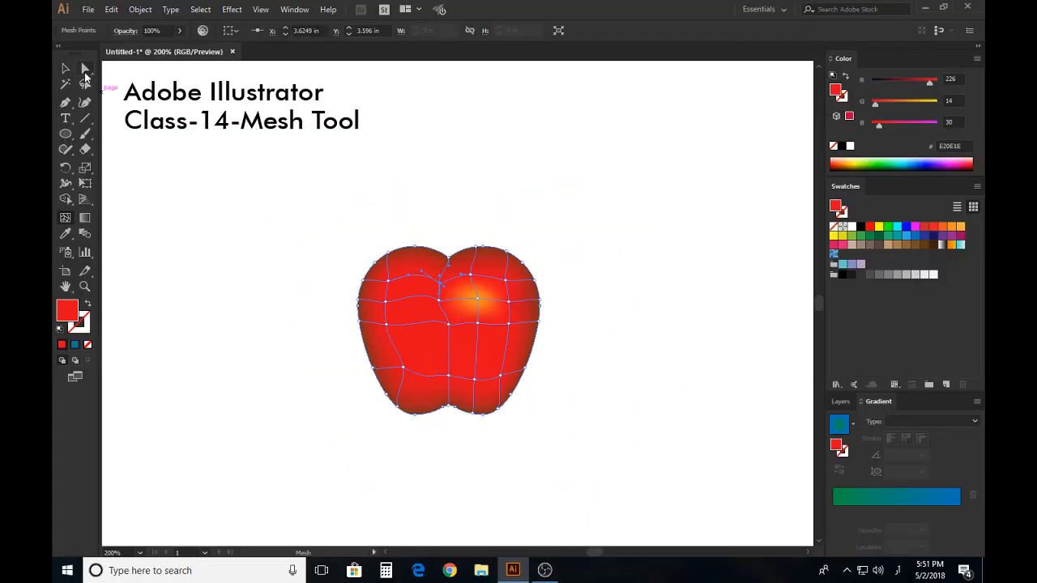
click(66, 68)
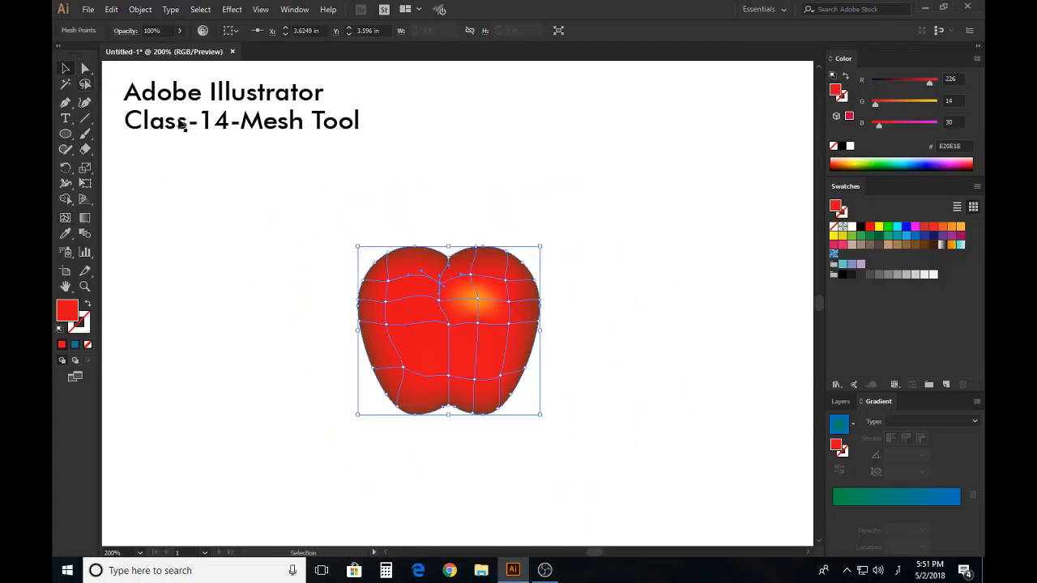
click(640, 226)
click(442, 355)
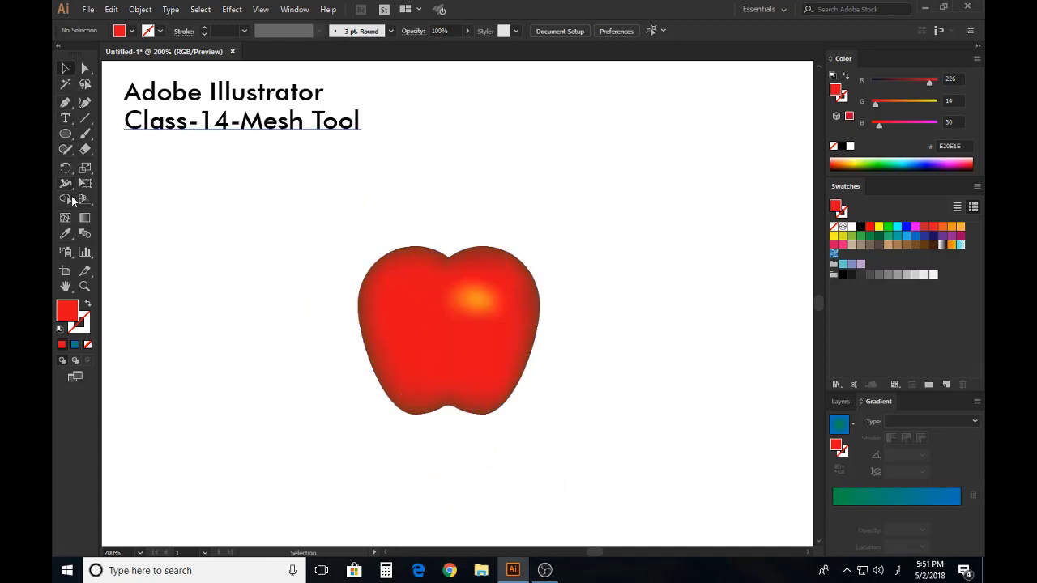
- Add a second highlight mesh point in the upper part of the apple's left half, color it pale yellow (FFFFBB), and deselect the apple
click(431, 314)
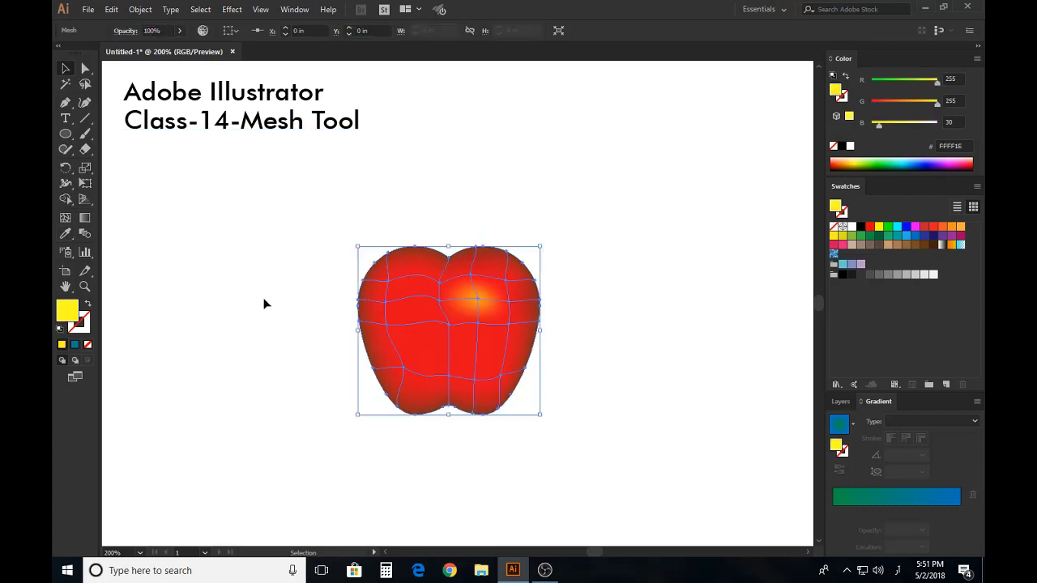
click(66, 218)
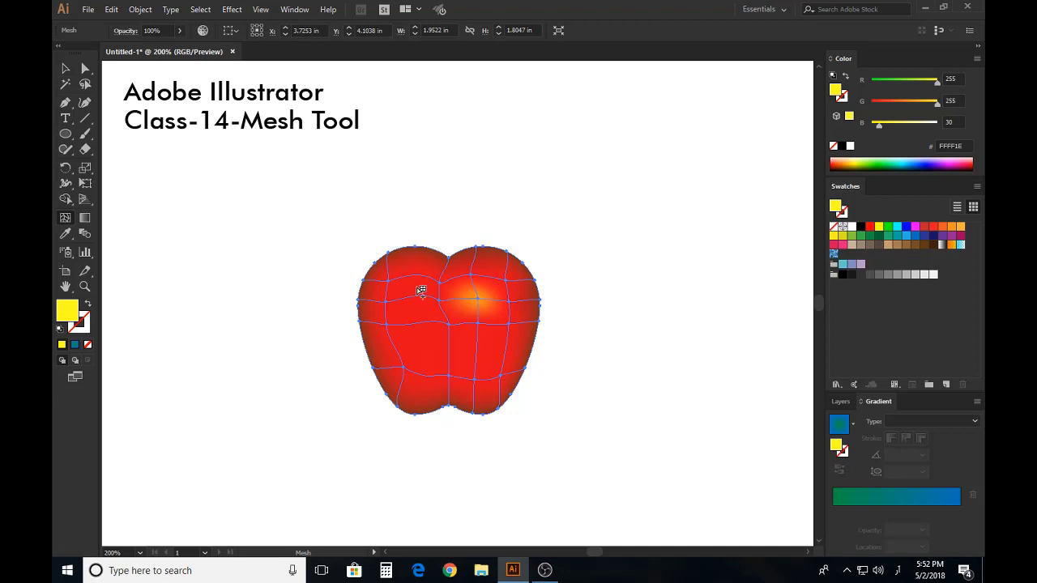
click(416, 286)
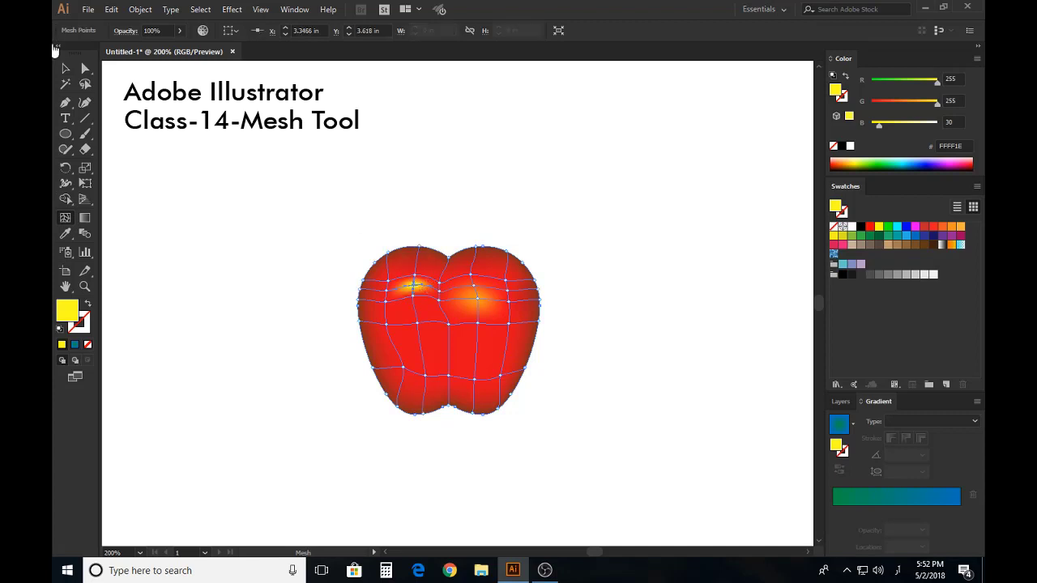
drag(905, 127, 923, 128)
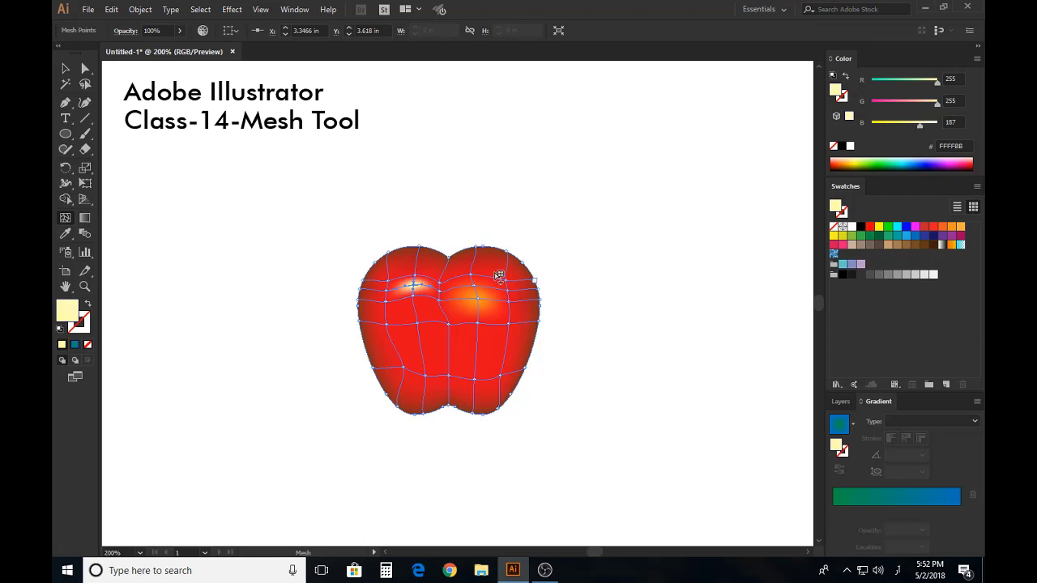
click(66, 70)
click(303, 237)
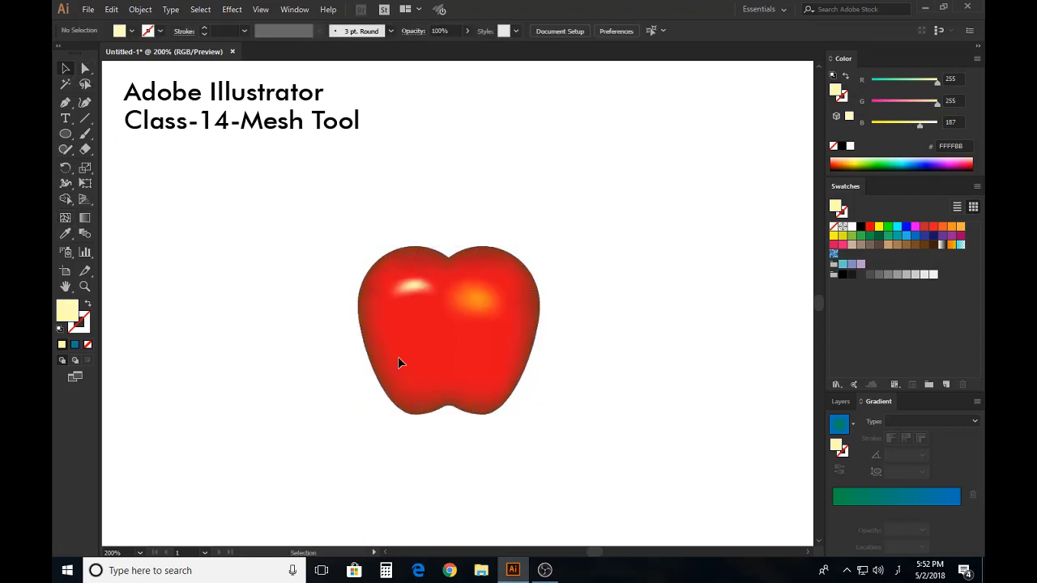
- Stretch the pale yellow highlight downward by moving the mesh point below it, and undo a trial upward move of the point above it
click(428, 300)
scroll(423, 295, up, 2)
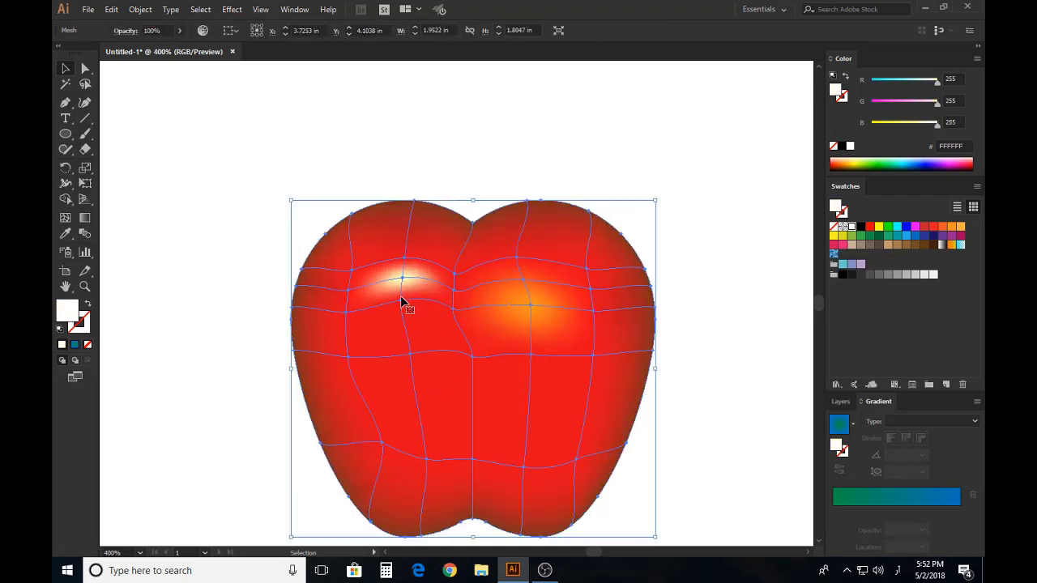
click(65, 217)
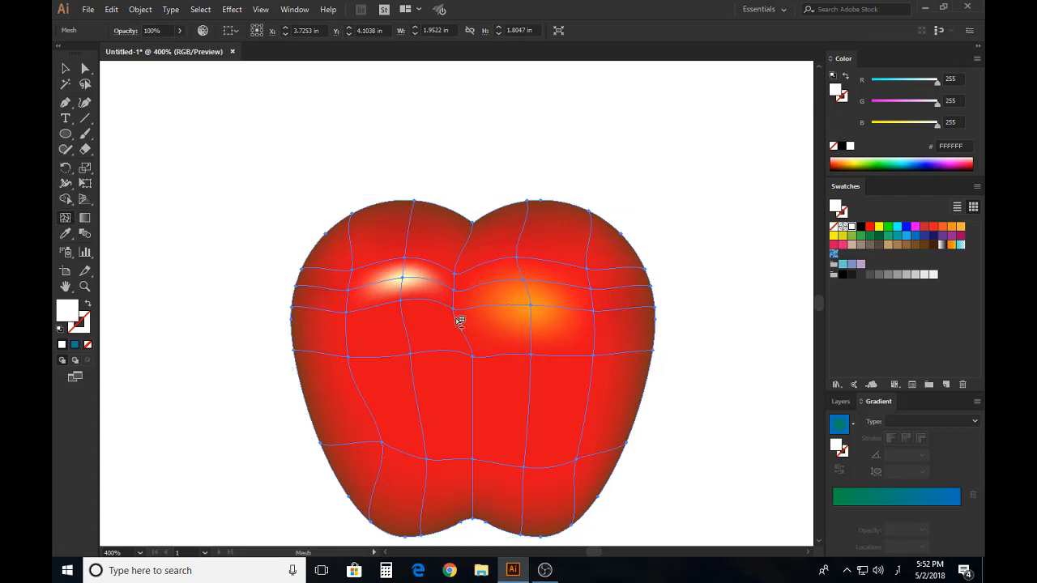
drag(403, 305, 410, 354)
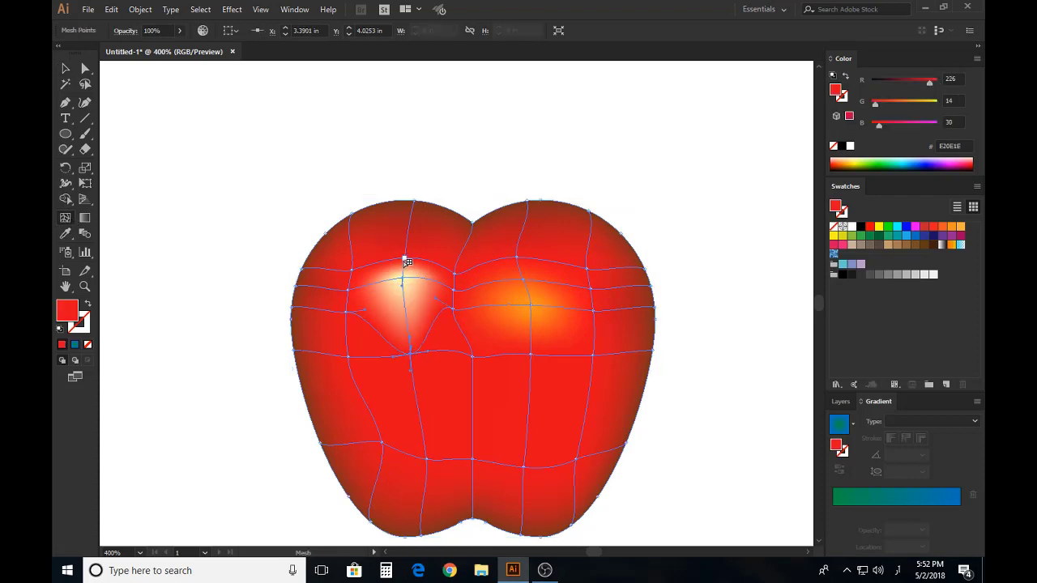
drag(408, 261, 411, 232)
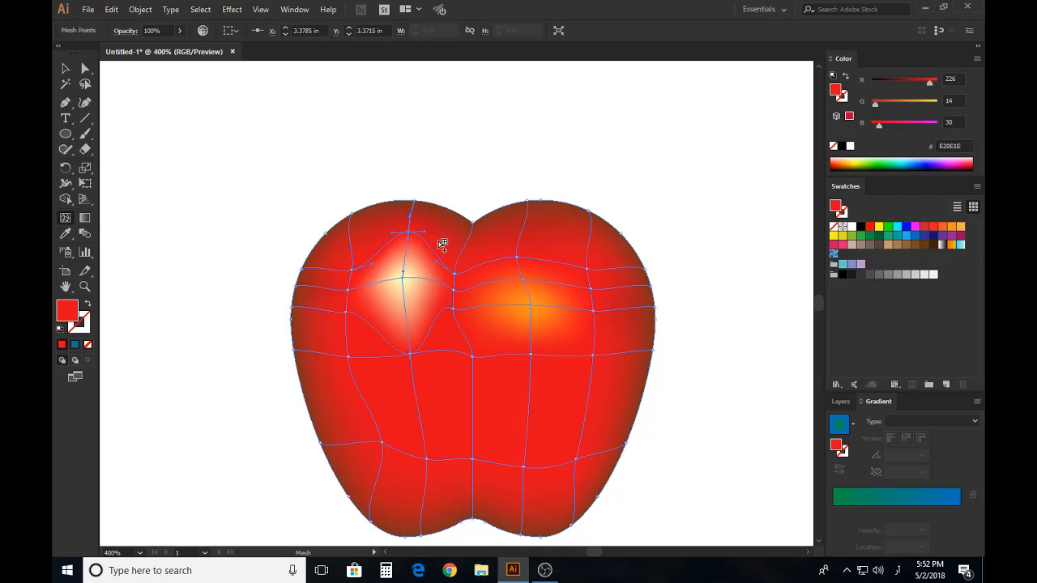
key(ctrl+z)
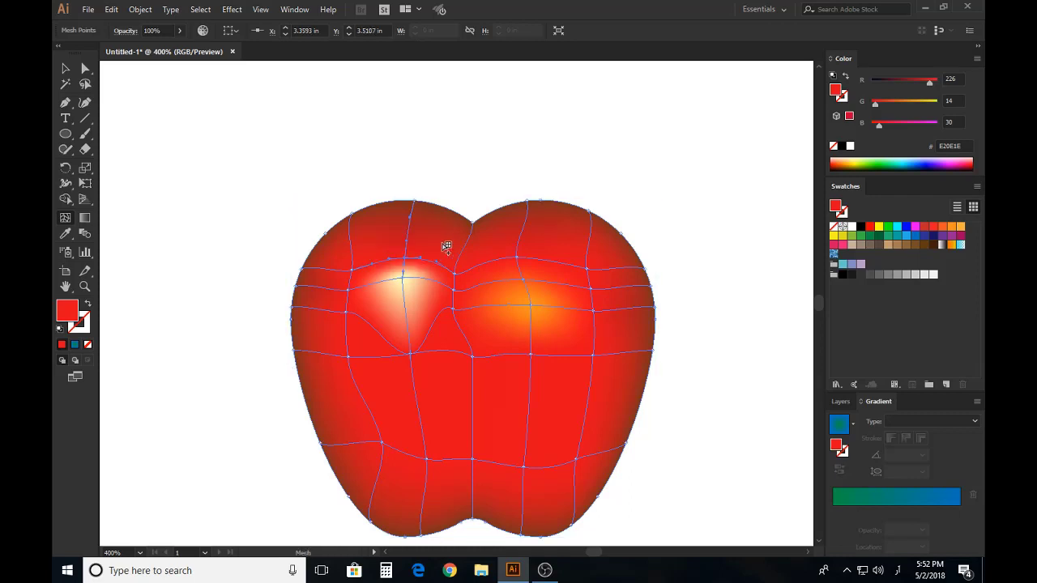
- Nudge the mesh points above and to the right of the pale yellow highlight slightly upward, and deselect the apple
drag(408, 259, 410, 254)
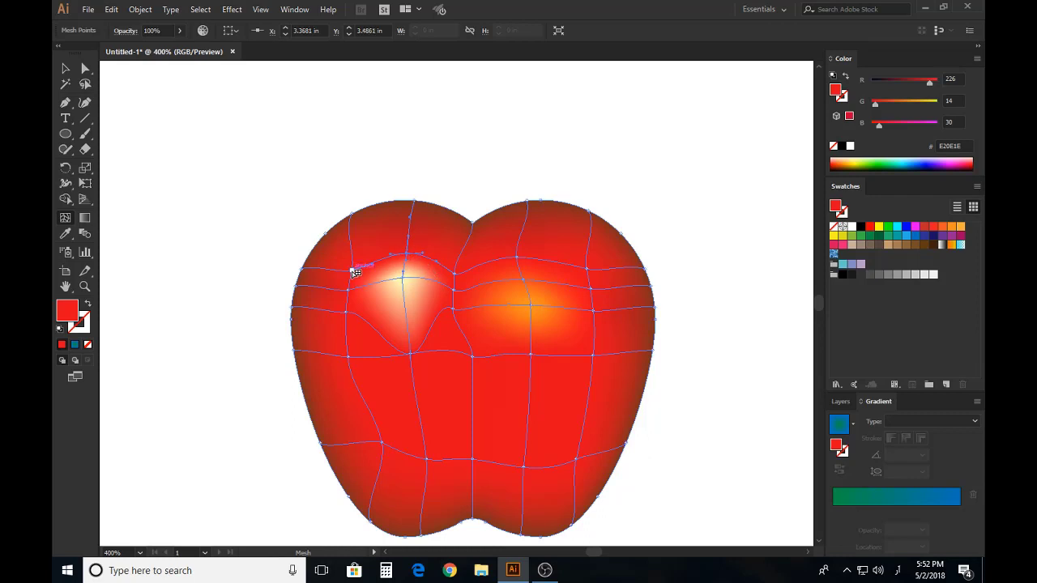
click(352, 270)
drag(458, 275, 461, 268)
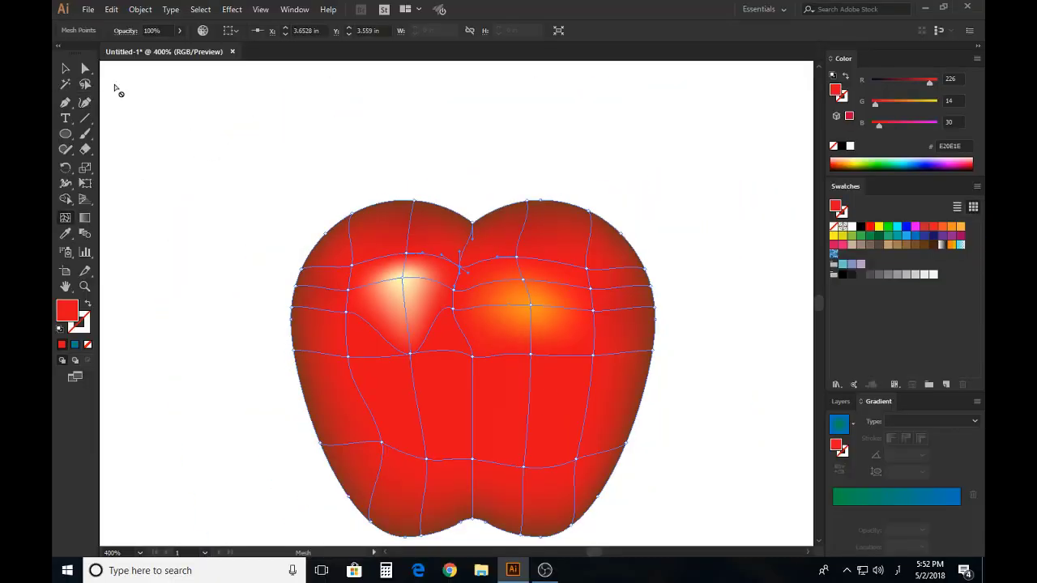
click(66, 68)
click(669, 278)
- Draw a red upright ellipse, about half as wide as it is tall, in the empty artboard area right of the apple
scroll(698, 290, down, 1)
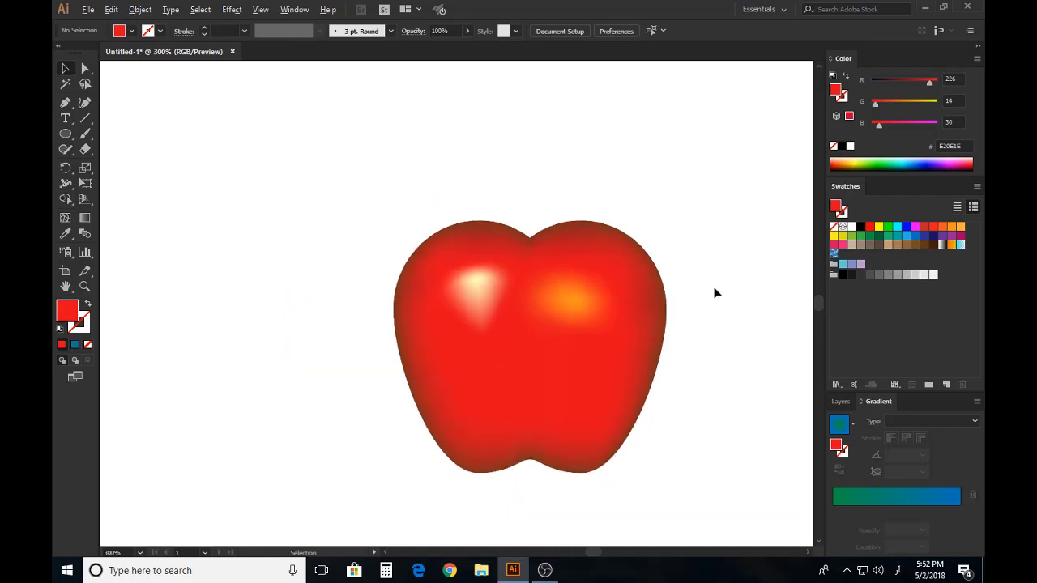
scroll(750, 289, down, 1)
drag(725, 305, 423, 374)
drag(570, 343, 377, 354)
click(65, 134)
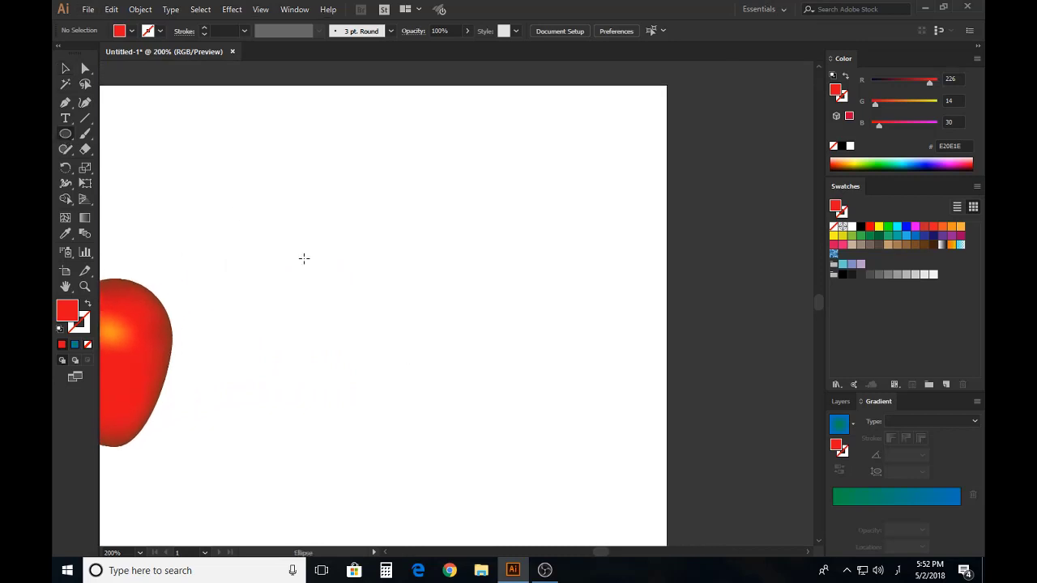
drag(402, 261, 470, 400)
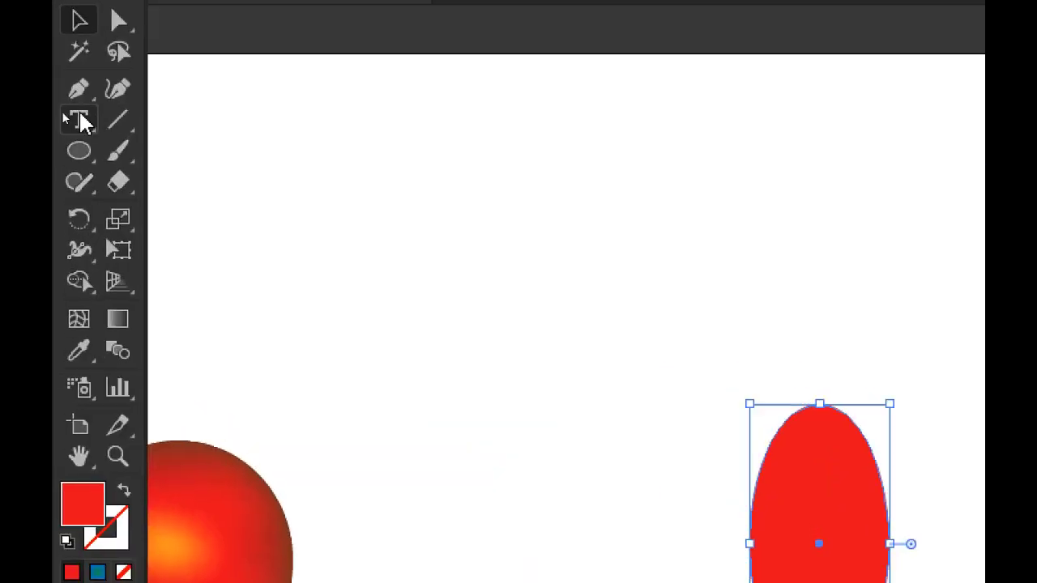
- Convert the ellipse's top and bottom anchor points to sharp corners to form a leaf shape
click(73, 104)
click(203, 202)
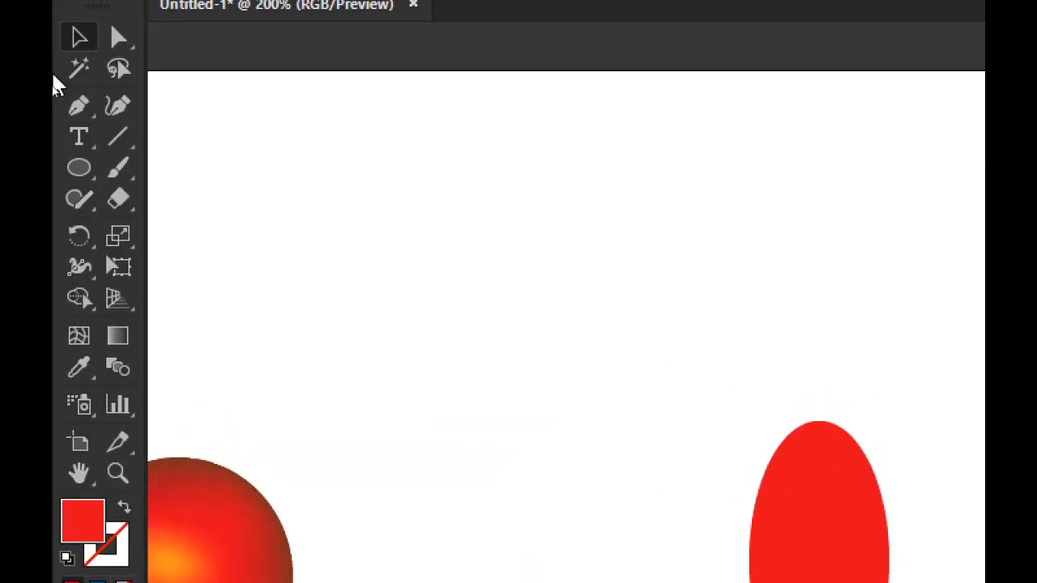
click(70, 95)
click(231, 202)
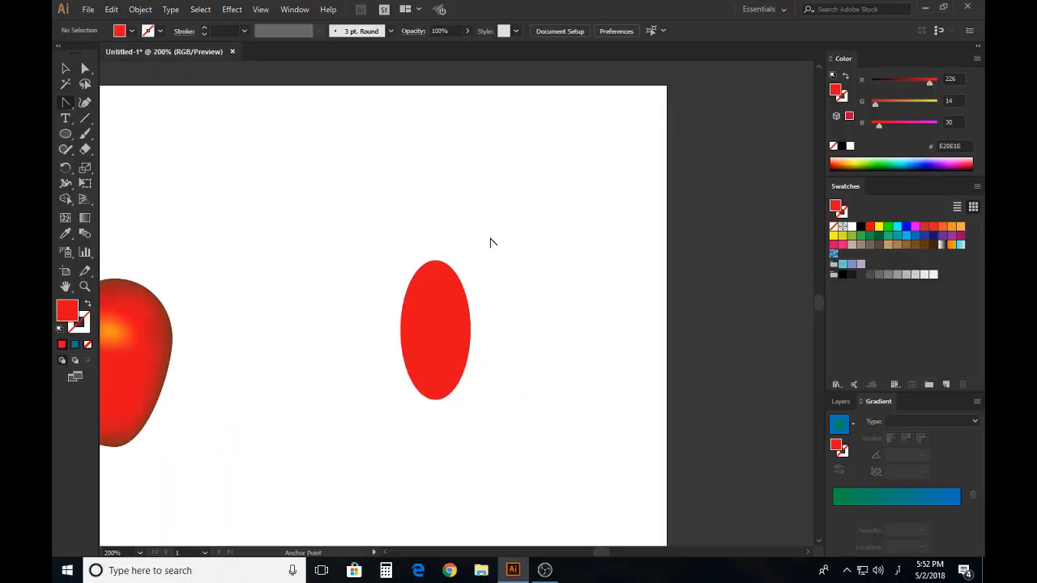
click(436, 261)
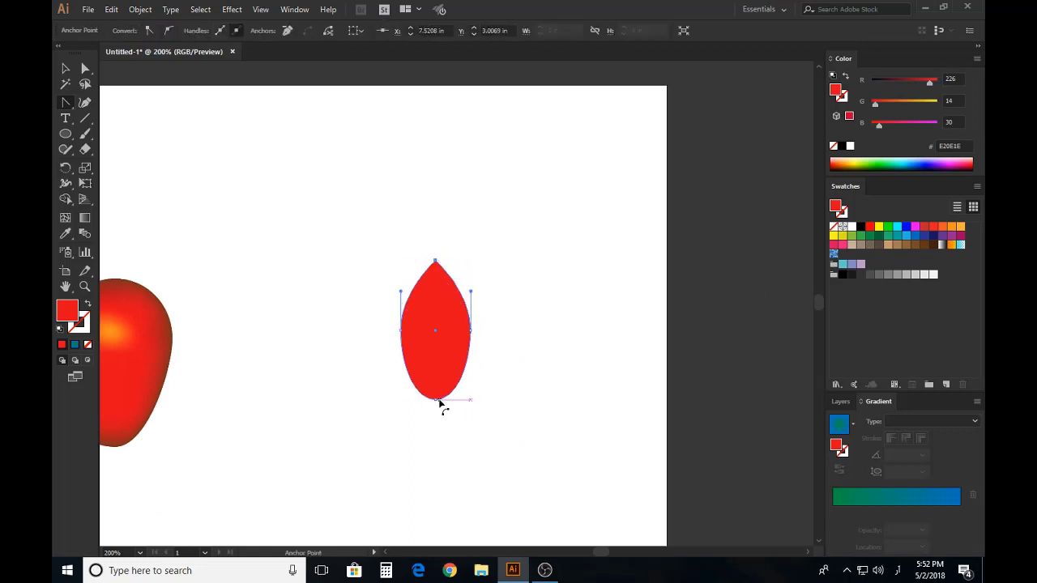
click(436, 399)
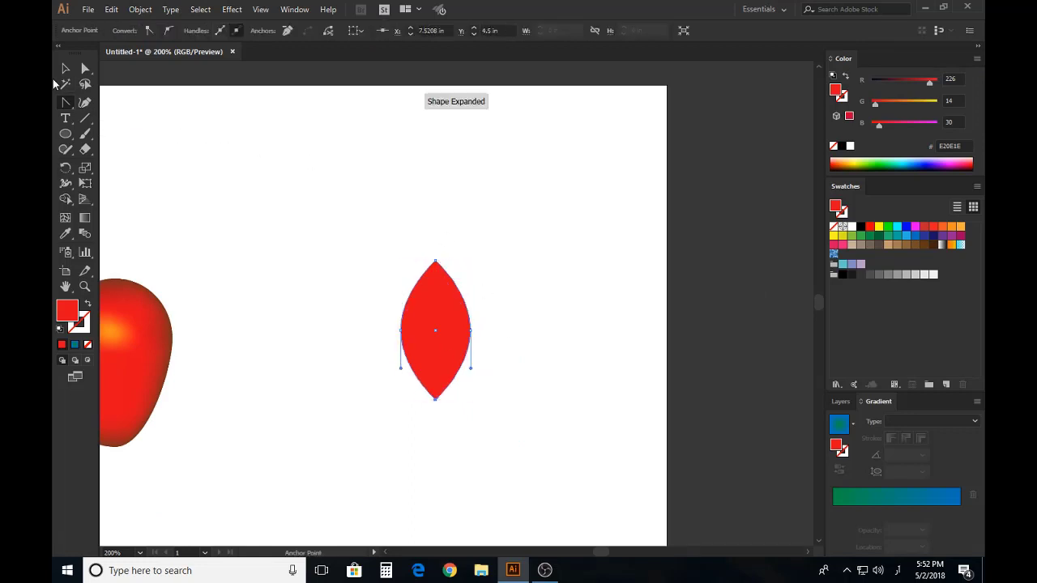
- Fill the leaf with the green swatch (009245), make it slightly narrower and smaller, and deselect it
click(73, 74)
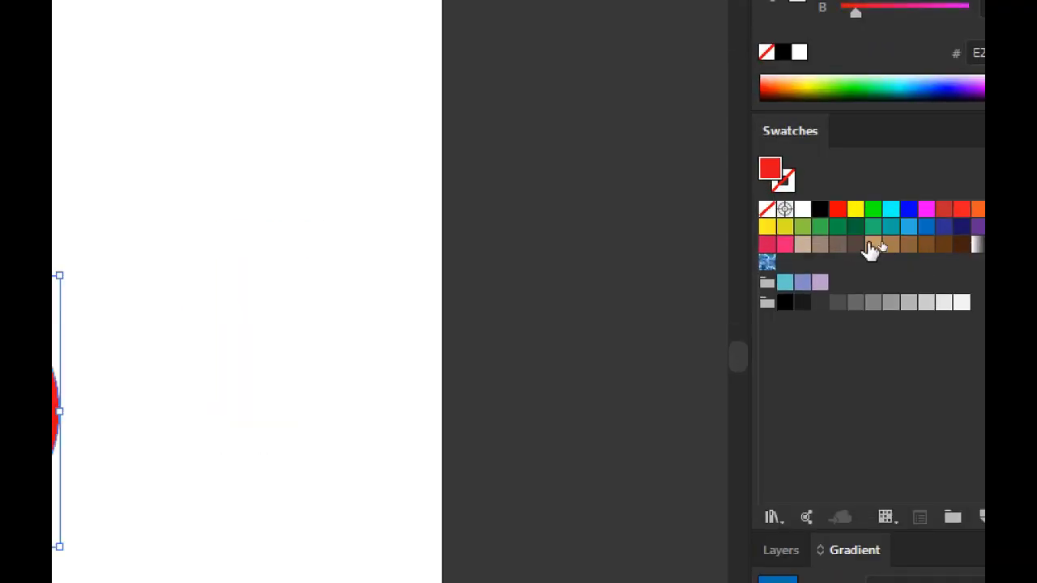
click(869, 235)
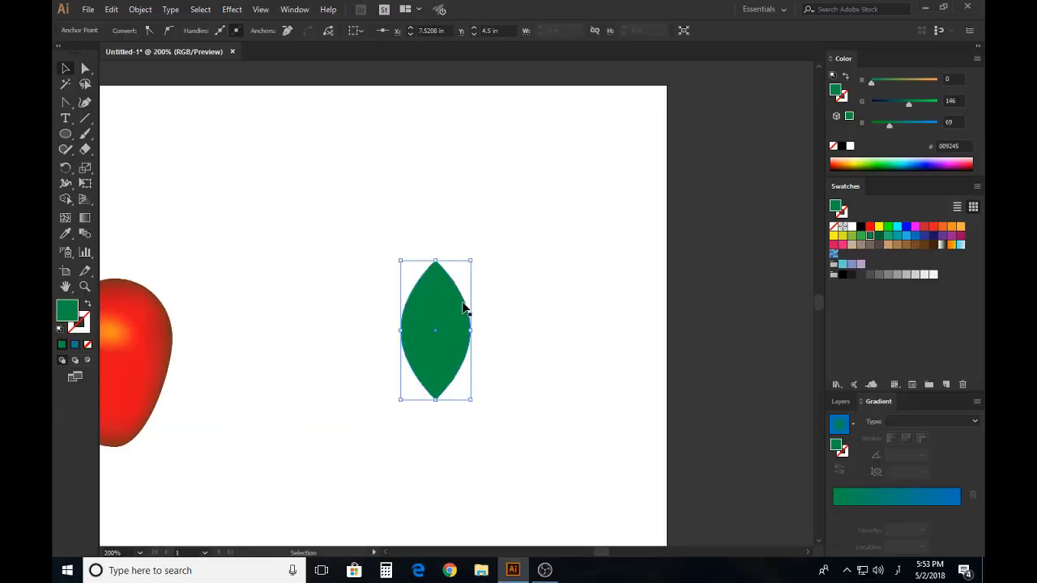
drag(475, 330, 463, 329)
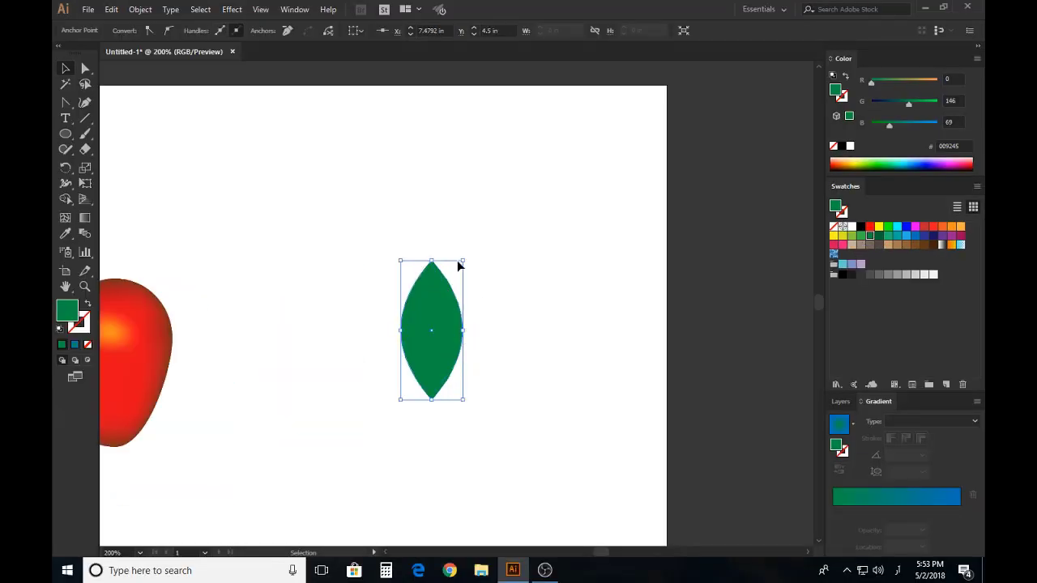
drag(462, 261, 452, 284)
click(499, 276)
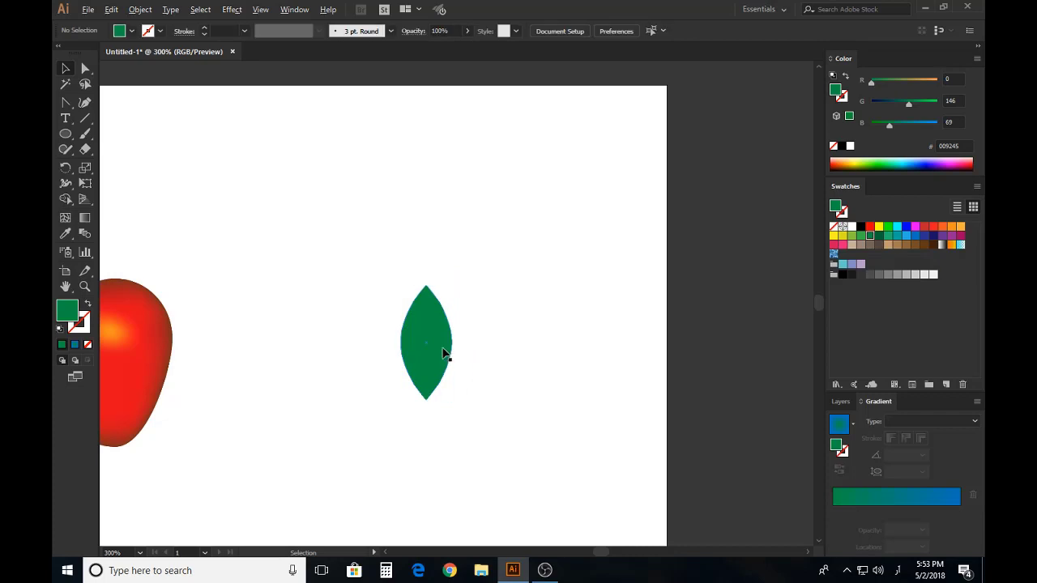
- Add mesh lines to the green leaf with the Mesh tool: one through its centre and one near each side, on the horizontal midline
scroll(442, 349, up, 1)
drag(460, 363, 499, 335)
scroll(486, 316, up, 1)
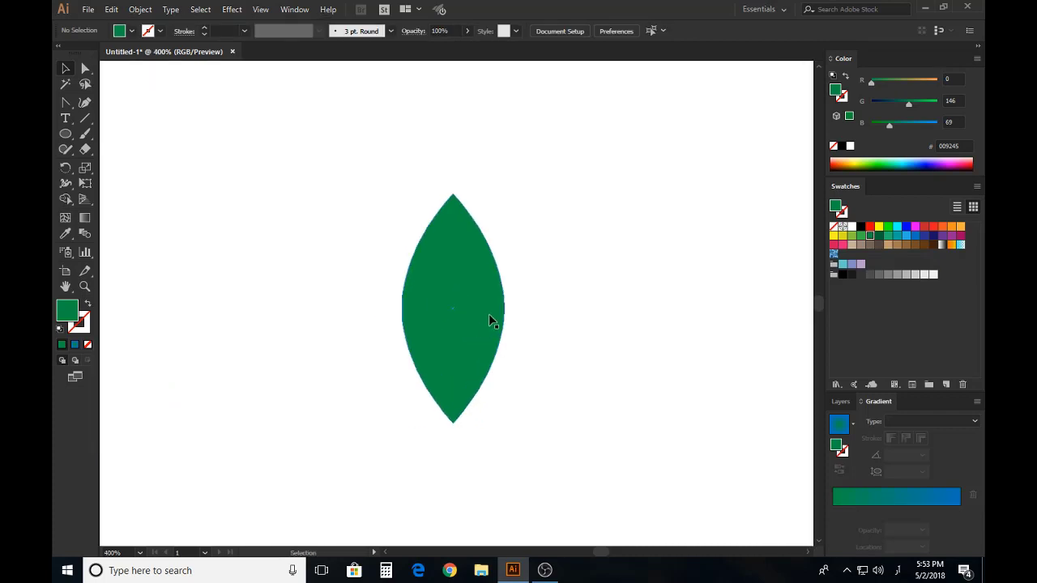
scroll(492, 318, up, 1)
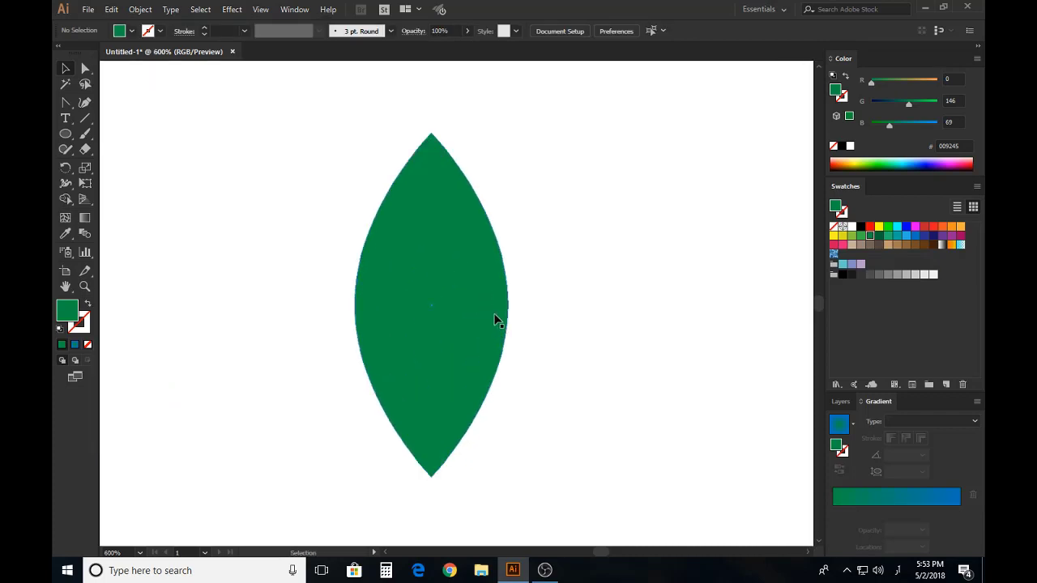
click(65, 219)
key(v)
key(ctrl+a)
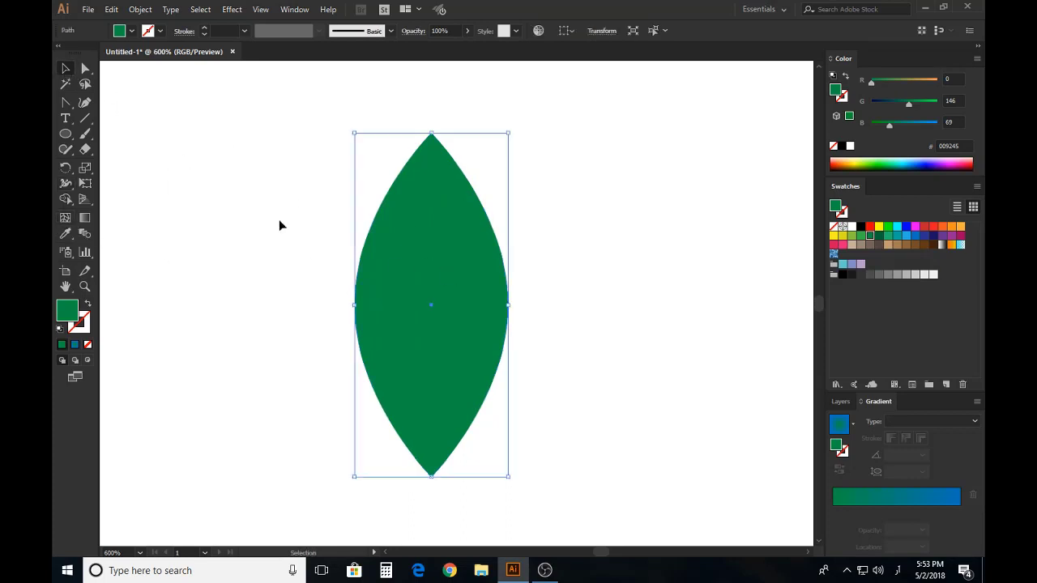
drag(65, 100, 121, 146)
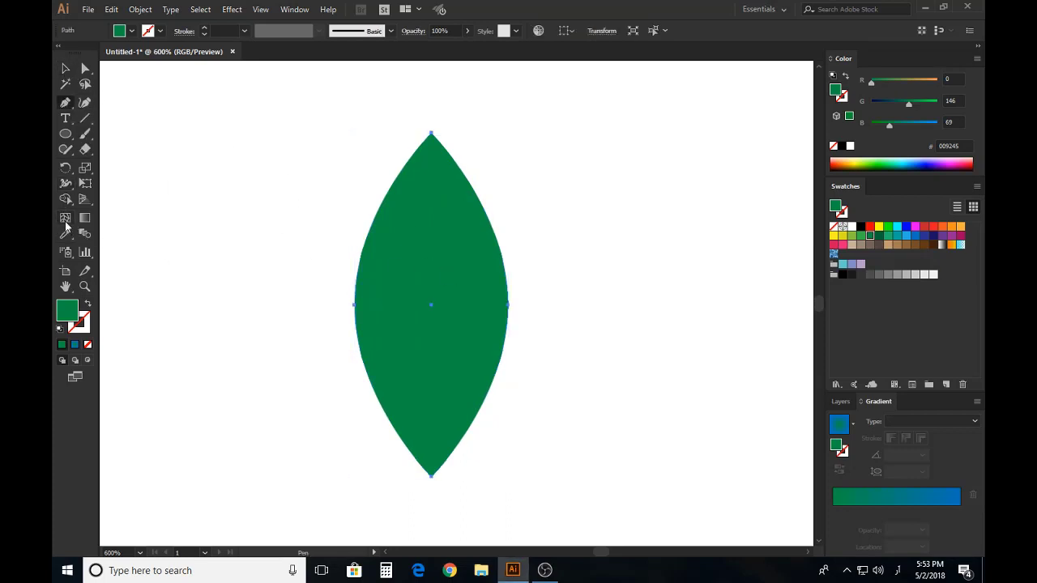
click(65, 218)
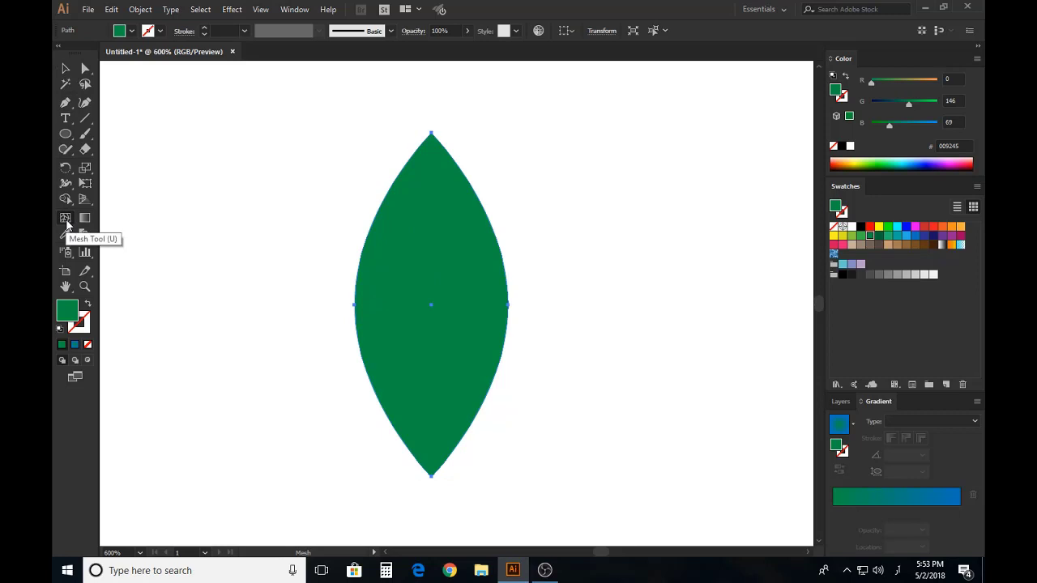
click(437, 305)
click(484, 305)
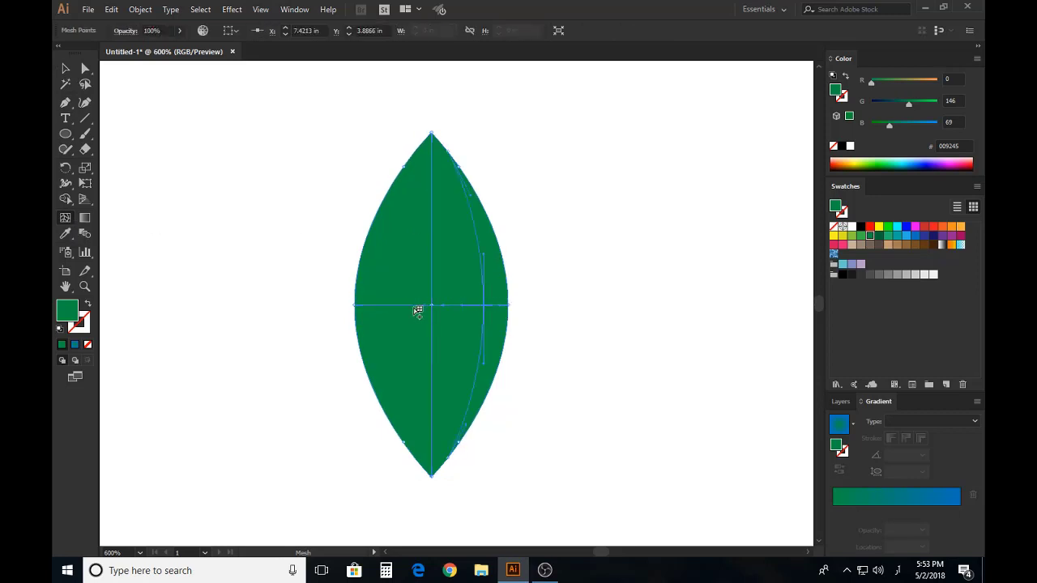
click(380, 305)
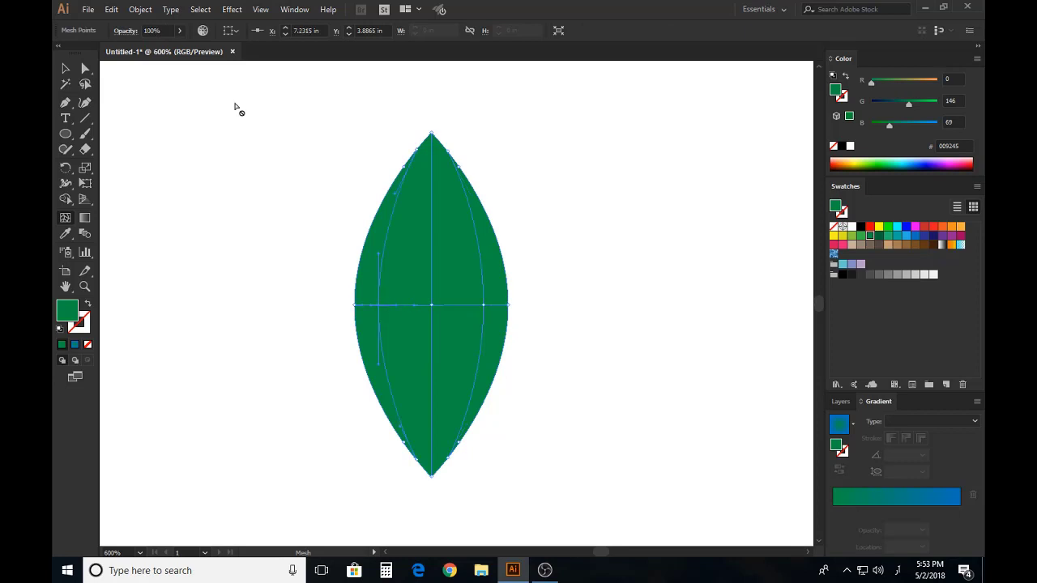
- Darken the mesh points along the leaf's left and right sides to green 007245, and deselect the leaf
click(65, 69)
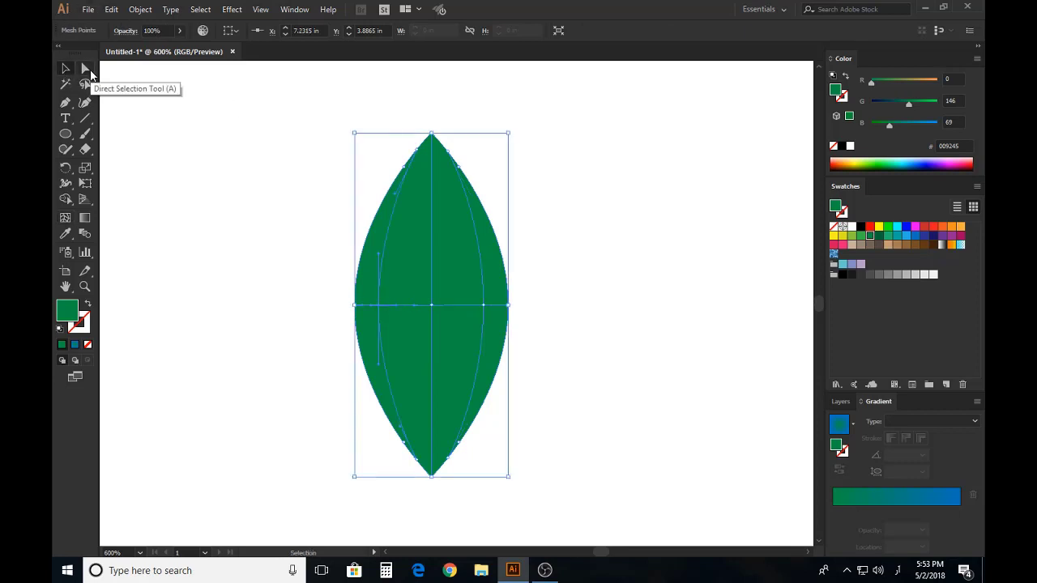
click(87, 71)
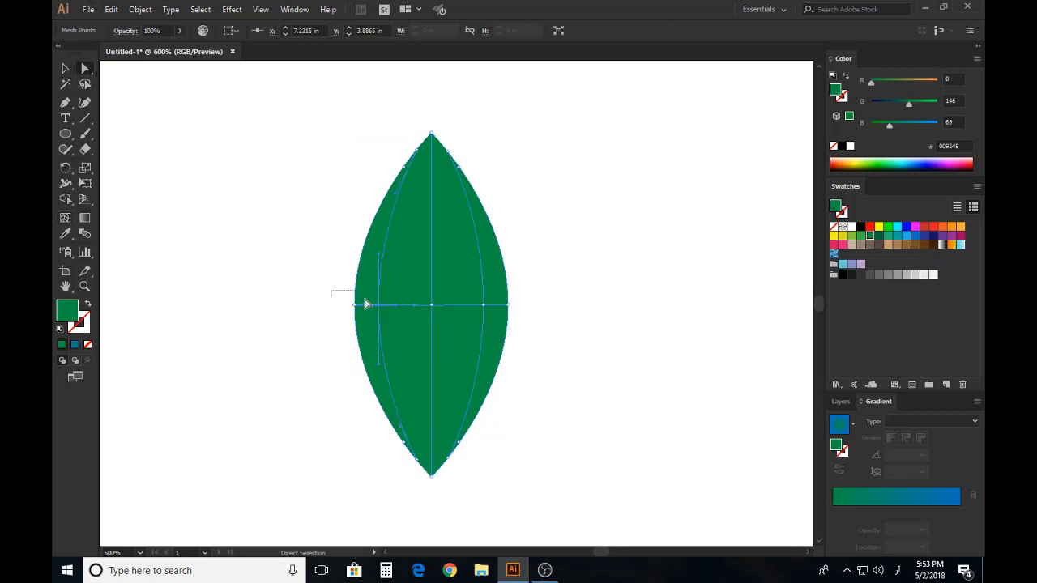
drag(365, 304, 435, 329)
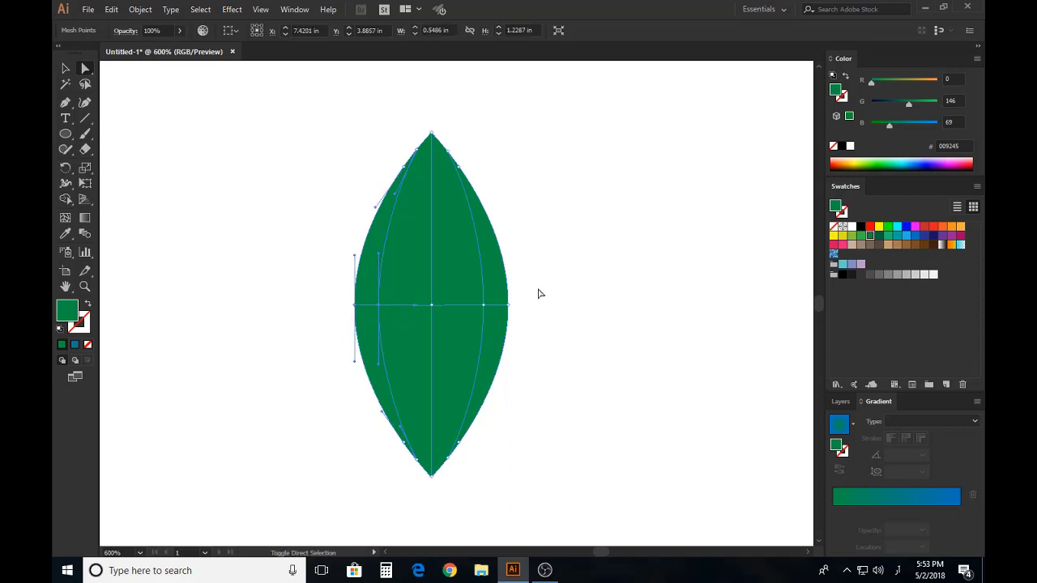
drag(536, 290, 462, 317)
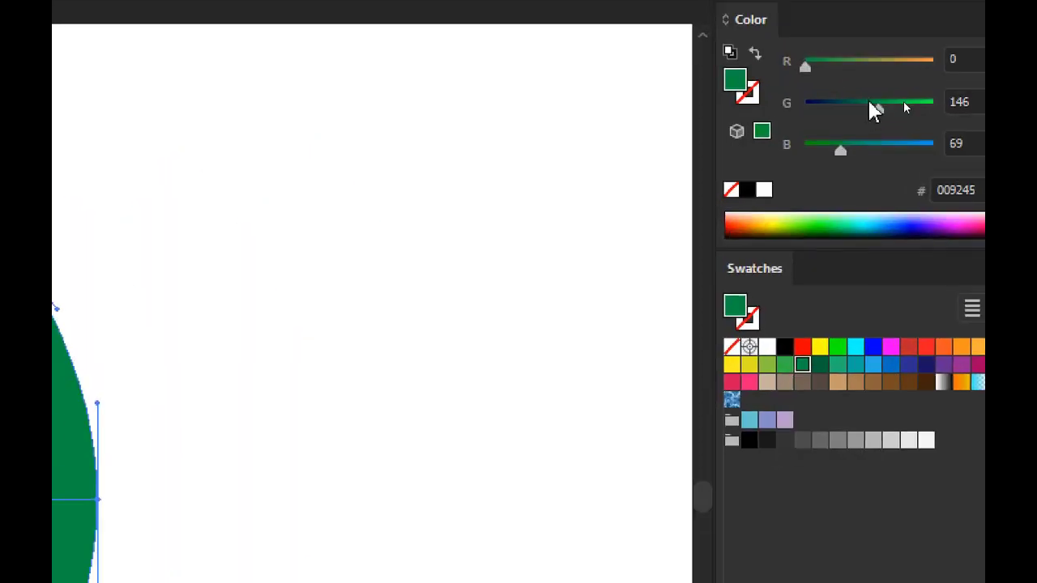
drag(869, 110, 862, 113)
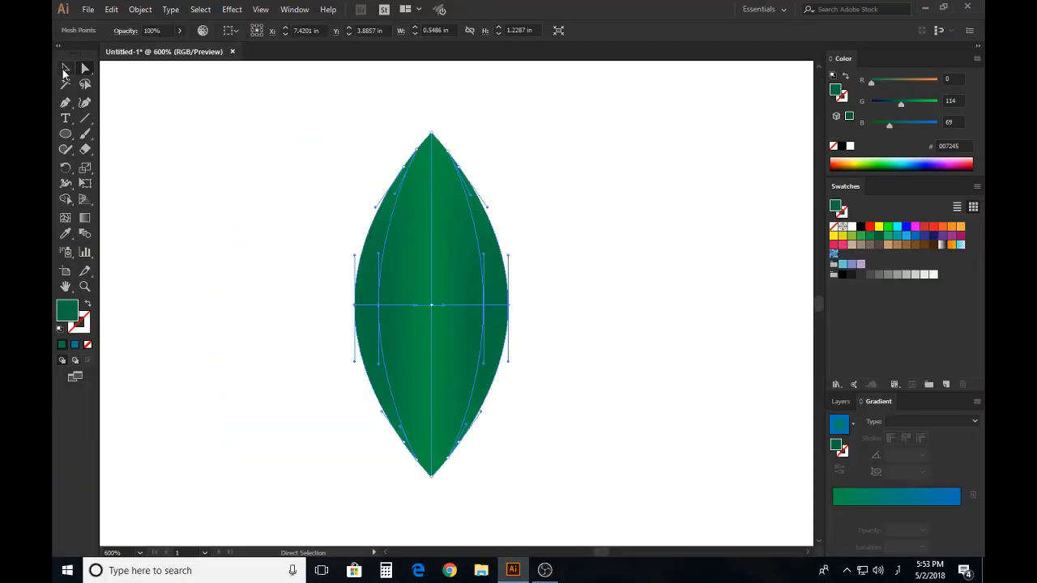
click(64, 69)
click(222, 194)
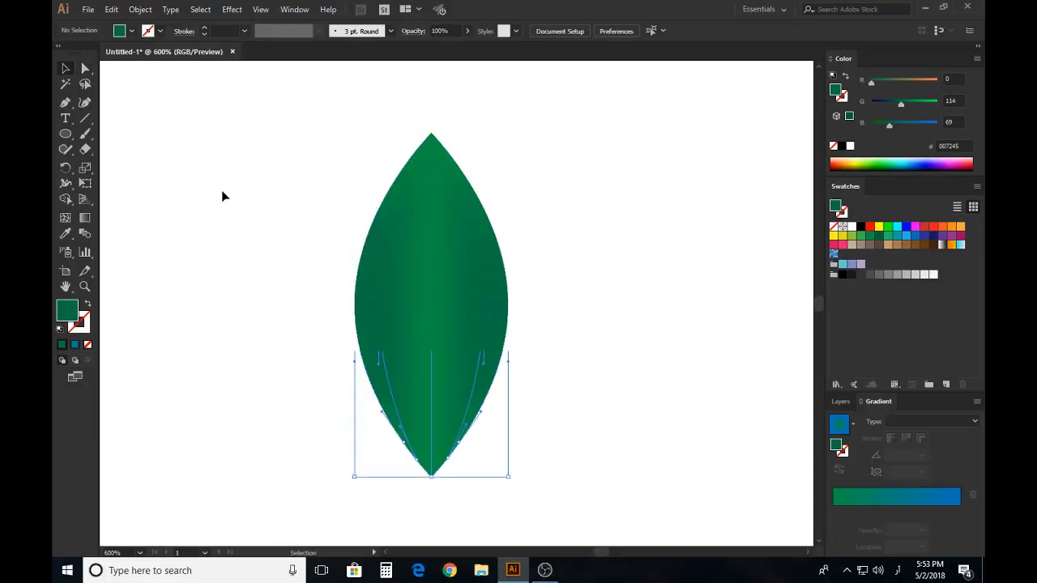
- Recolour the mesh point at the leaf's centre to olive green 729245 and deselect the leaf
click(461, 342)
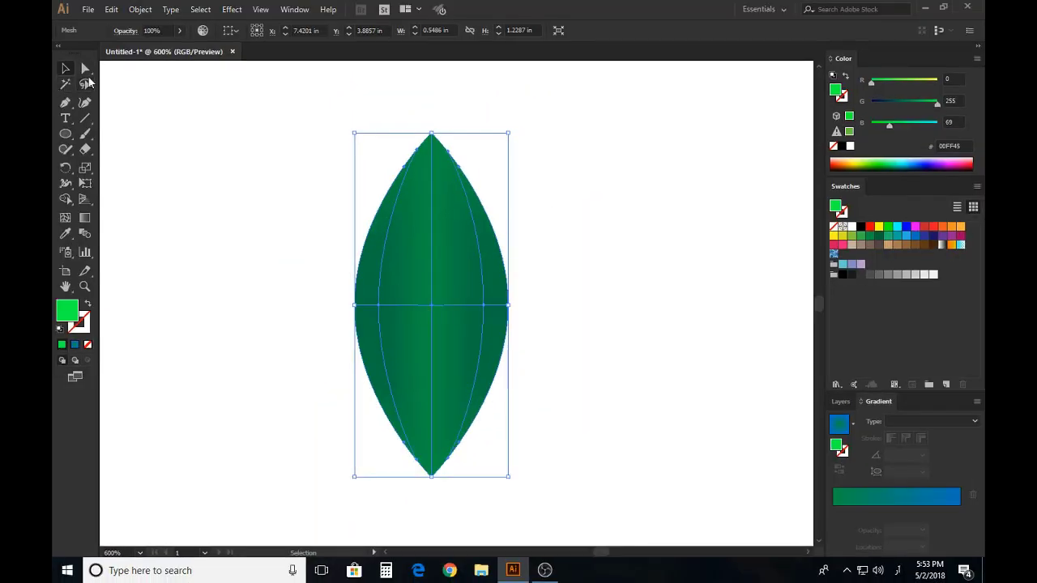
click(85, 69)
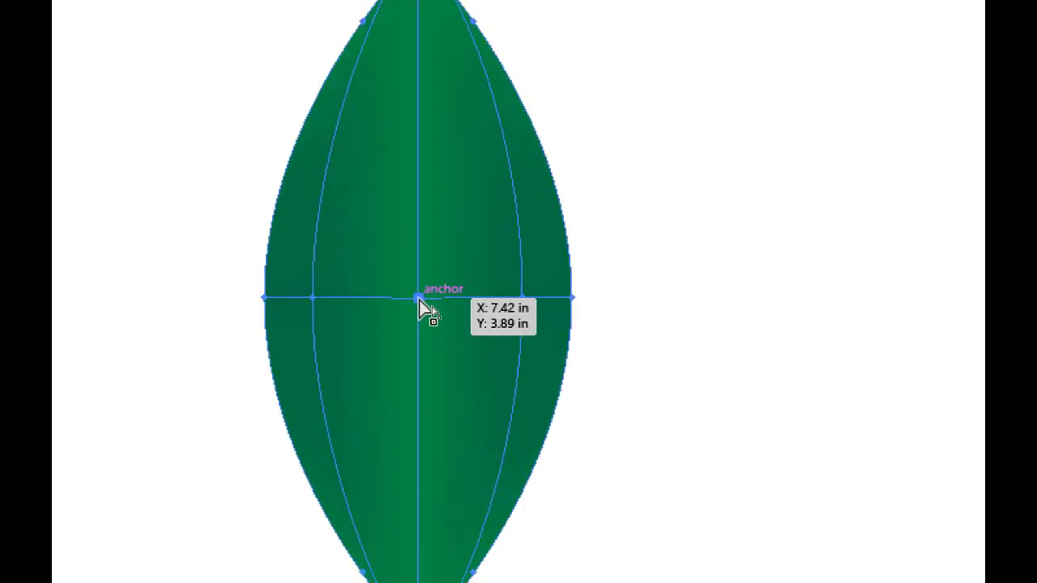
click(418, 298)
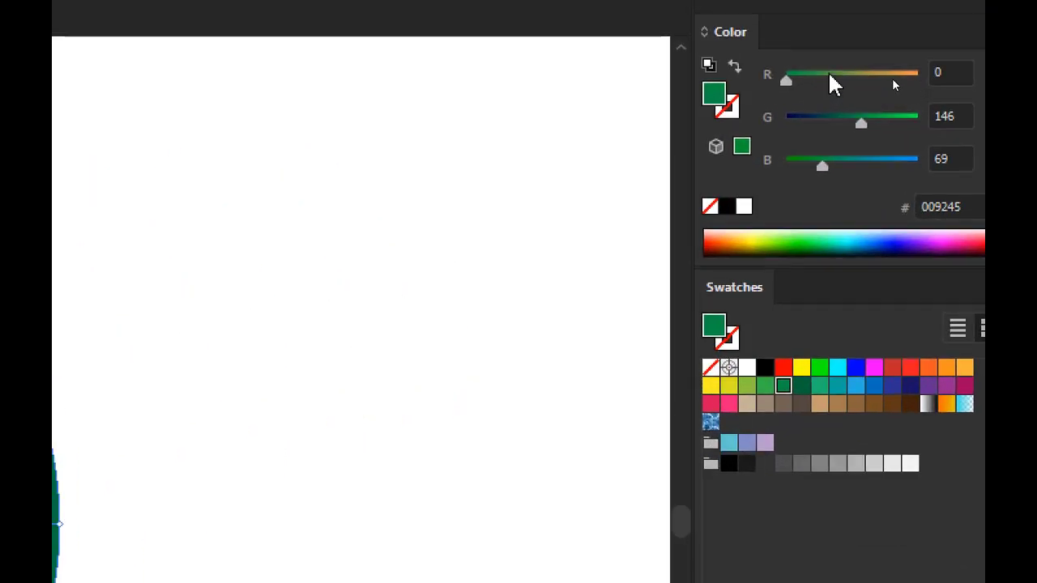
click(892, 81)
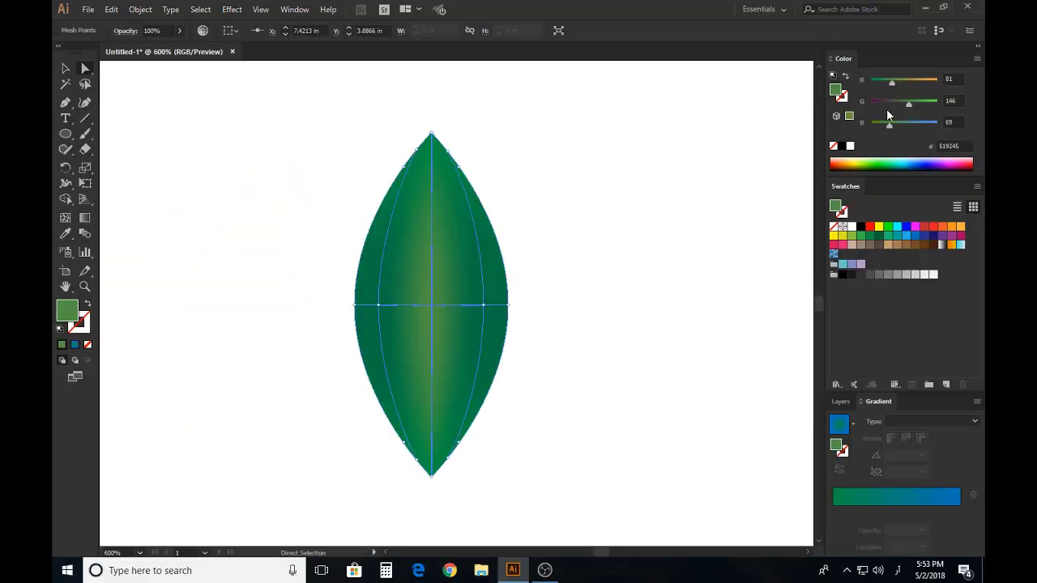
click(900, 80)
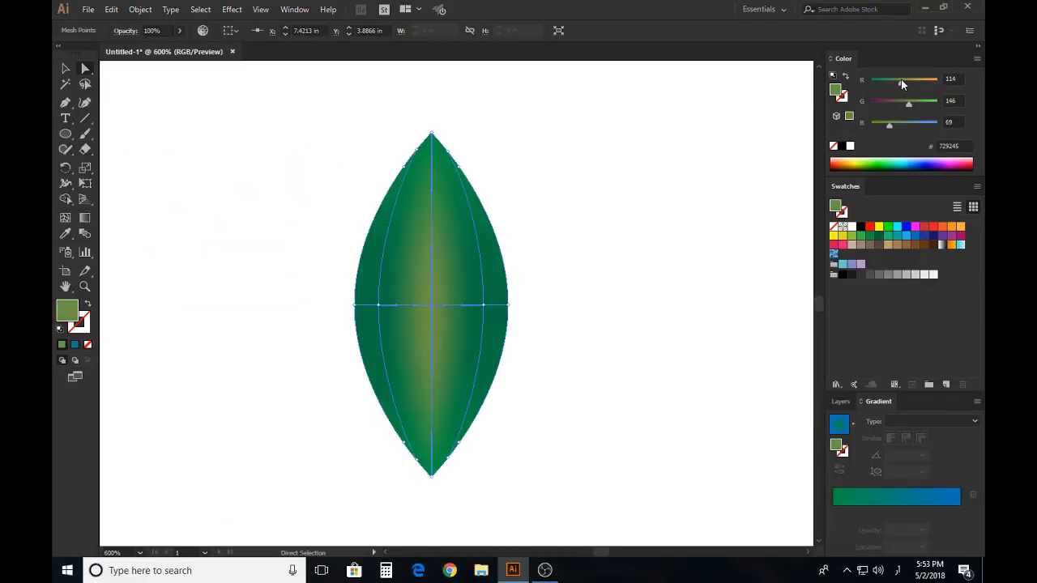
click(66, 69)
click(324, 256)
click(442, 335)
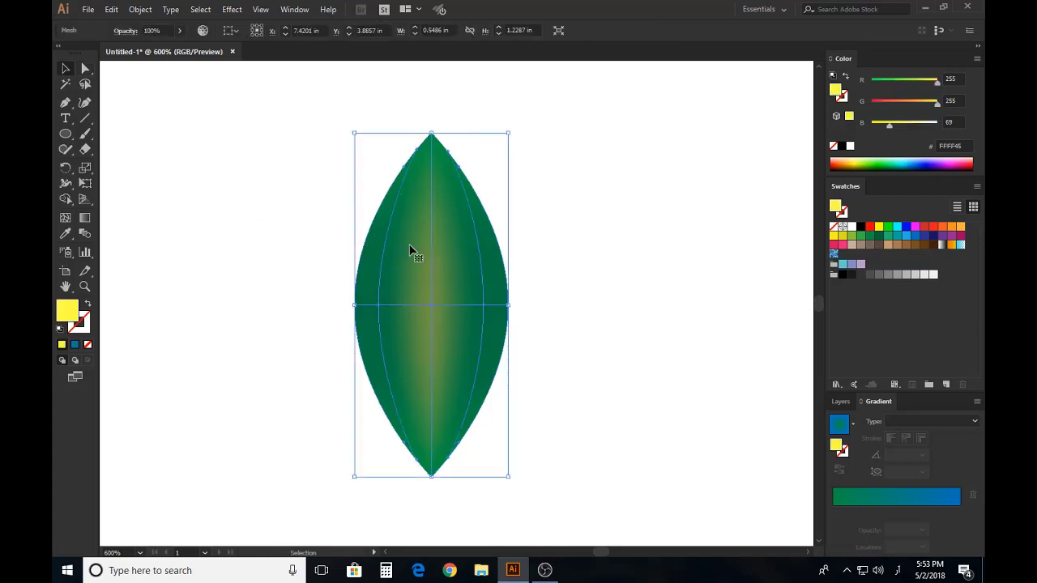
click(66, 219)
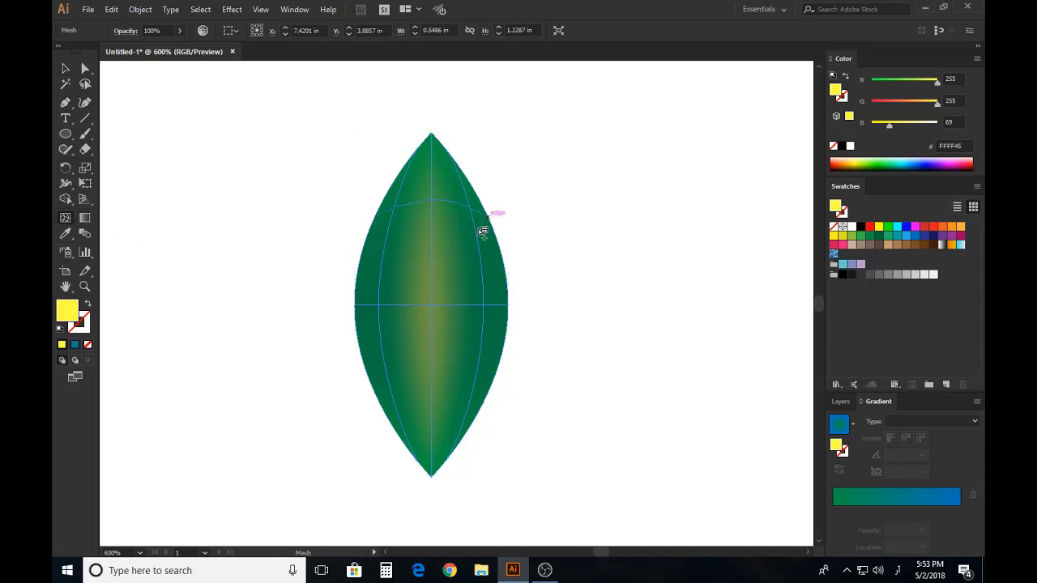
key(ctrl+z)
key(v)
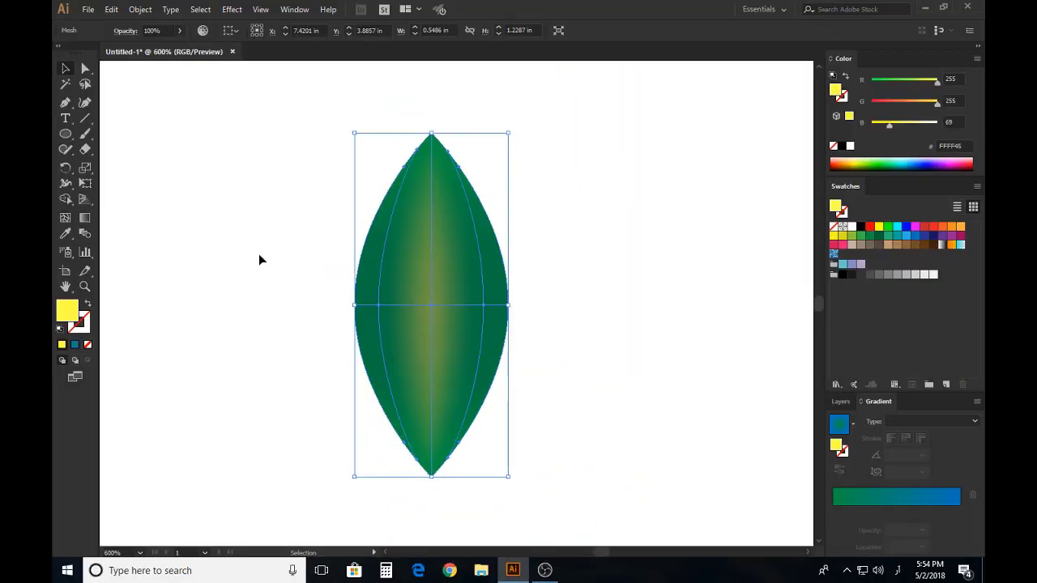
click(272, 247)
- Draw a short curved stem with the Pen tool in the empty area above and right of the apple, bending right at its upper end
scroll(284, 253, down, 1)
drag(242, 299, 456, 326)
scroll(420, 316, down, 1)
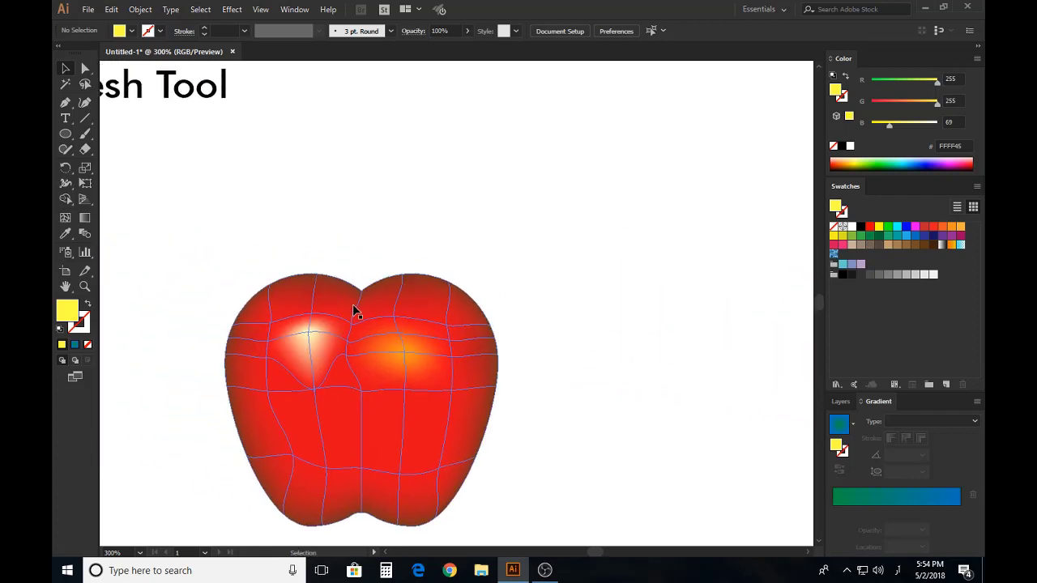
click(353, 249)
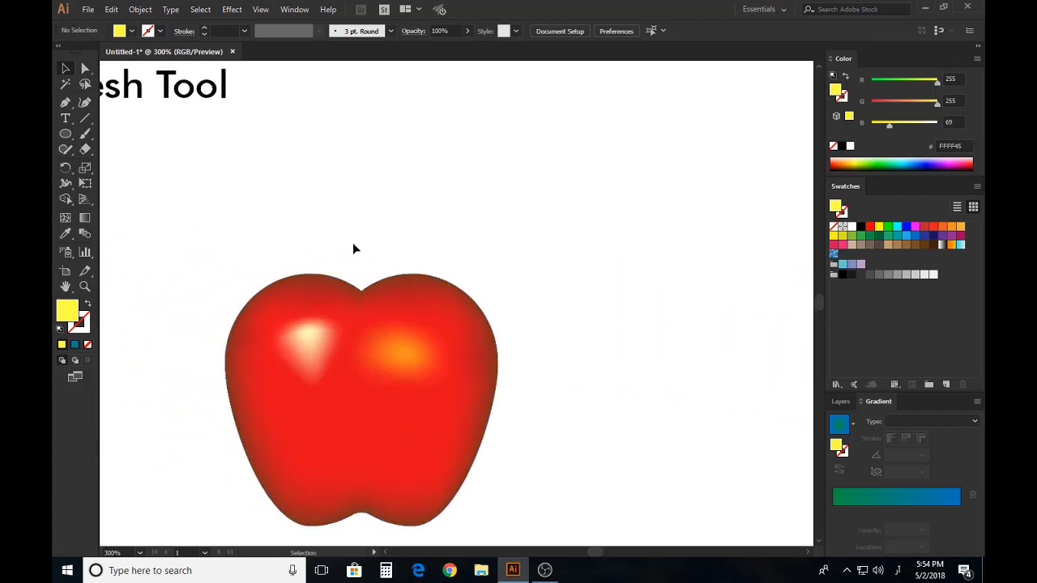
click(68, 103)
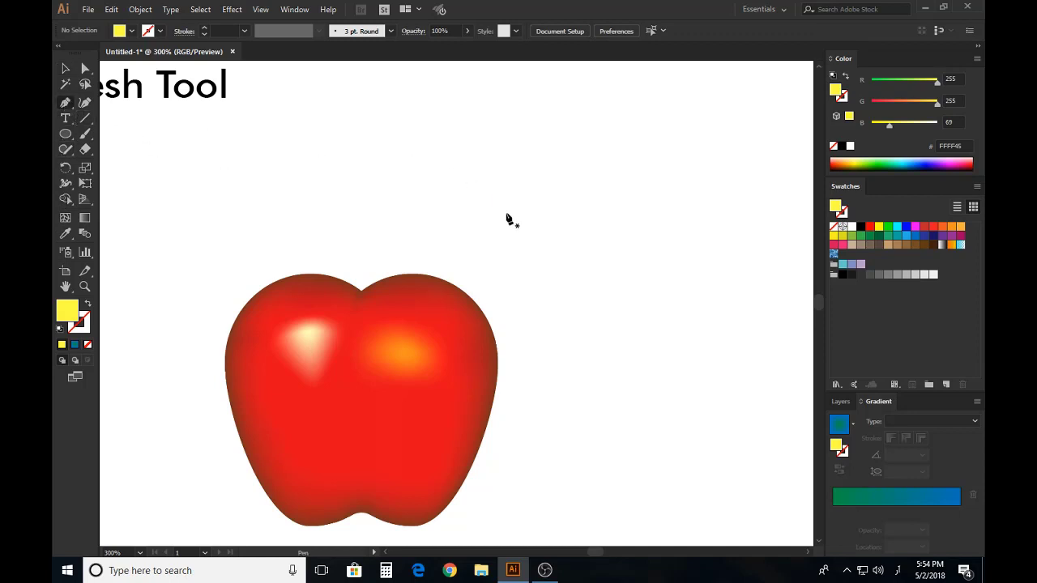
click(584, 263)
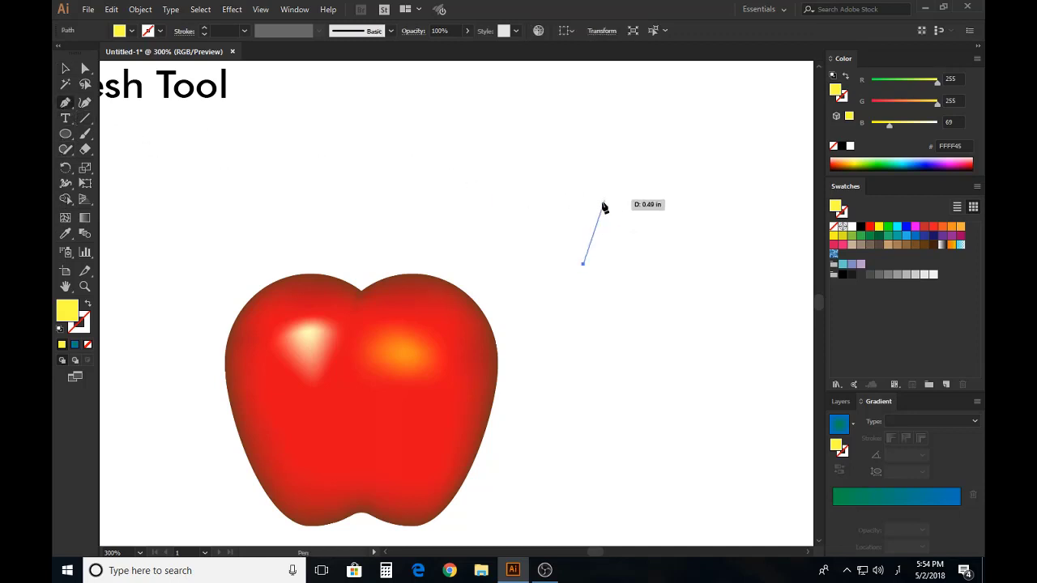
drag(606, 194, 631, 173)
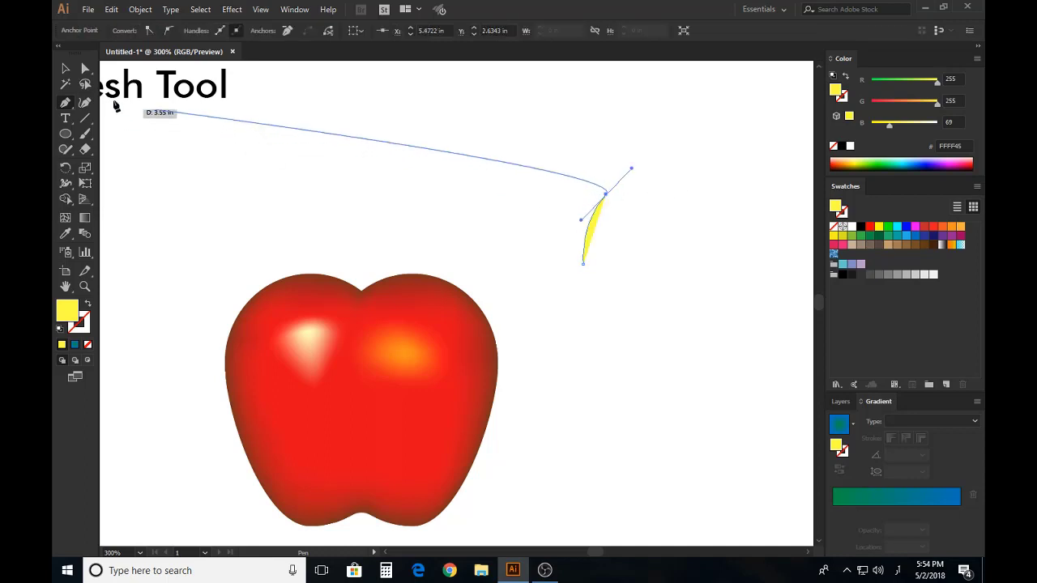
click(66, 69)
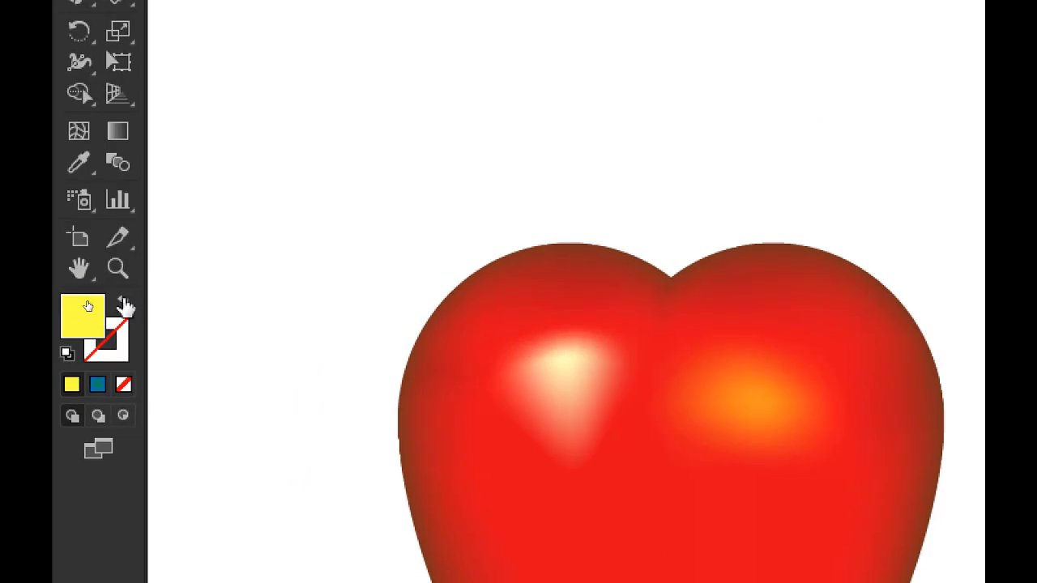
- Remove the stem's fill, give it a dark brown stroke (603813), and deselect it
click(87, 303)
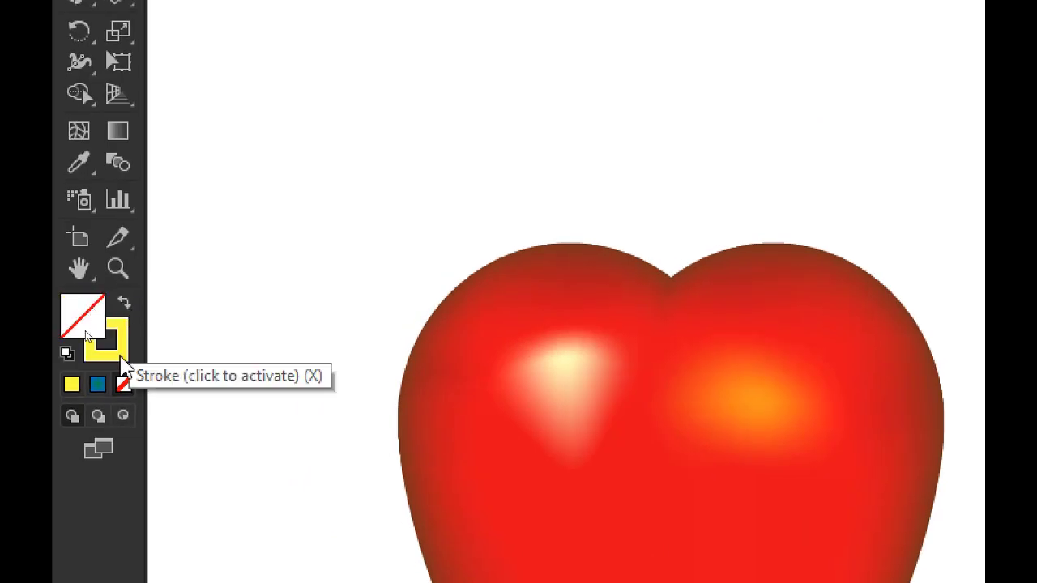
double_click(113, 353)
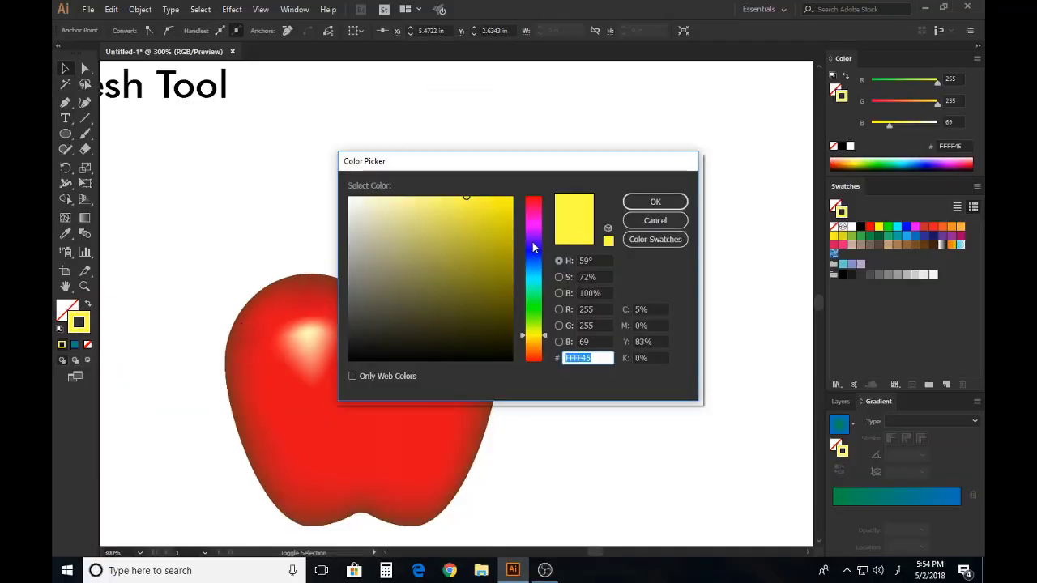
click(655, 220)
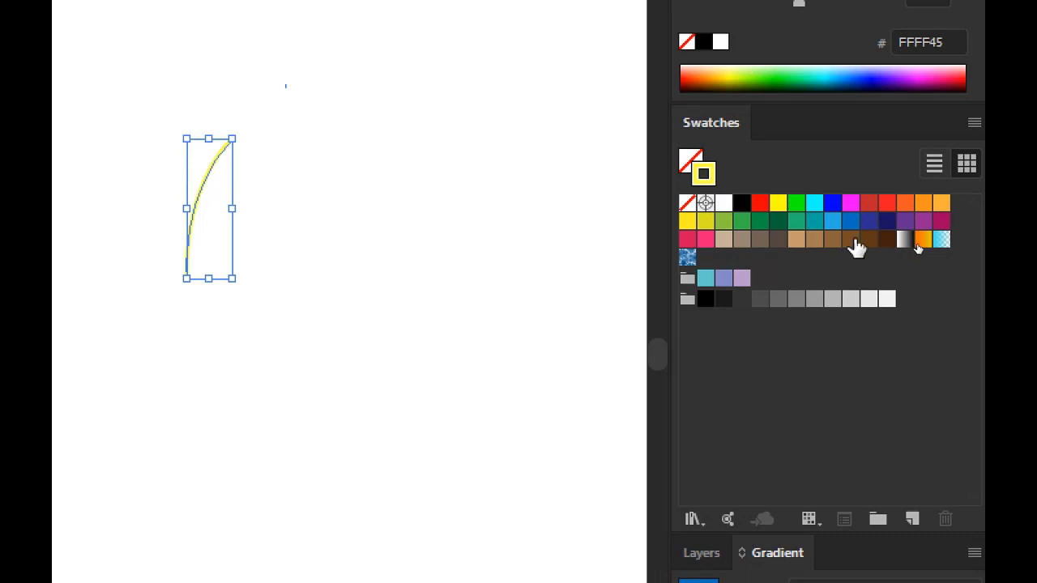
click(852, 241)
click(868, 241)
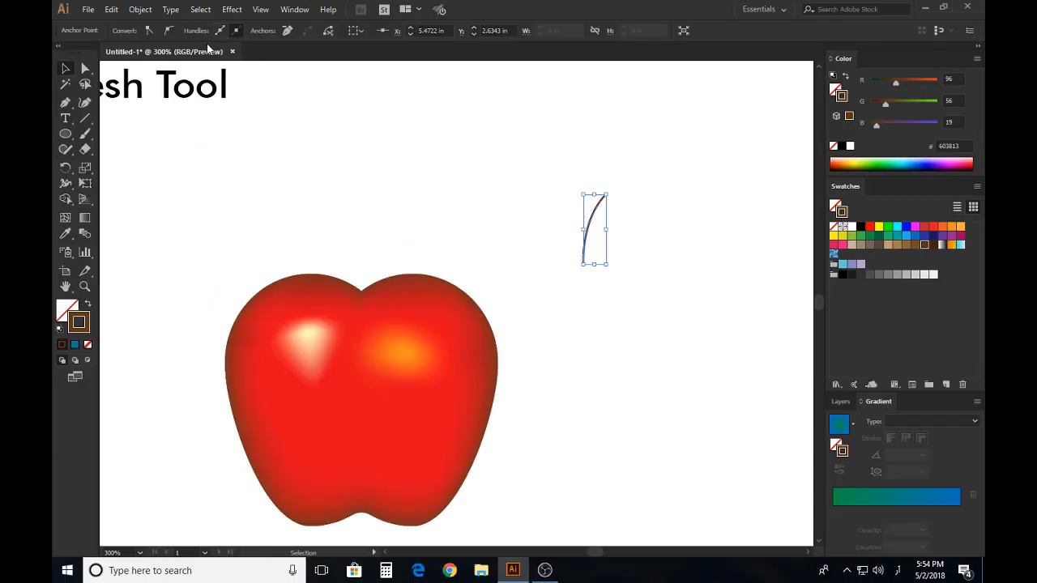
click(642, 246)
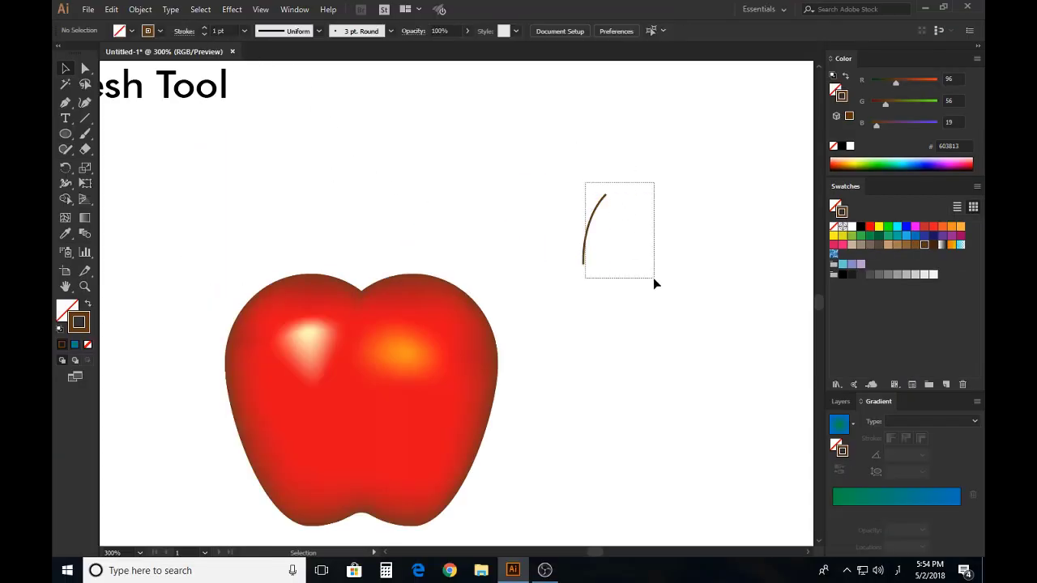
- Set the brown stem's stroke weight to 3 pt and deselect it
drag(654, 284, 654, 284)
click(230, 33)
scroll(230, 33, up, 2)
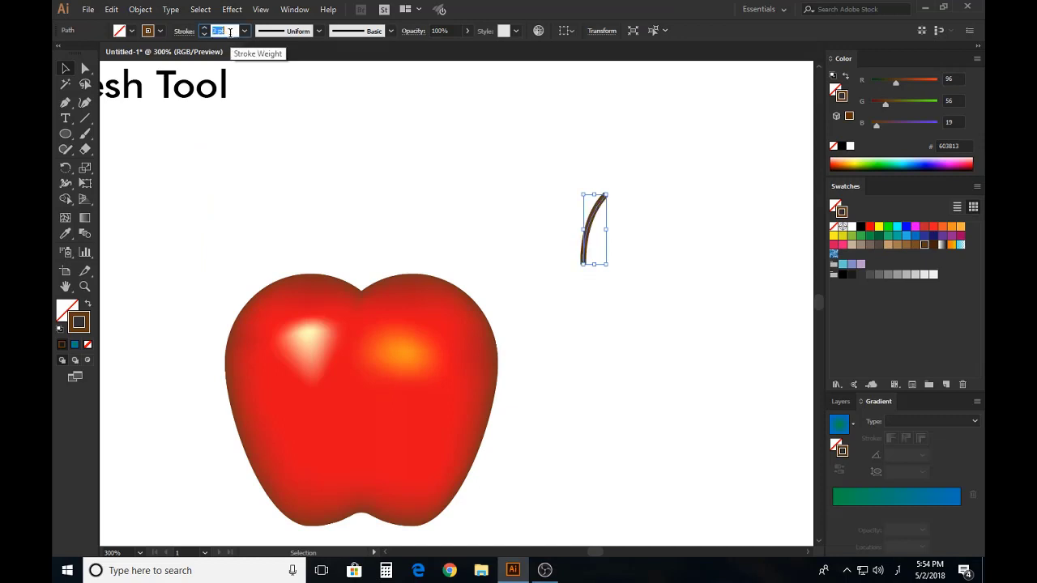
click(549, 219)
- Expand the brown stem's stroke into a filled shape with the Fill and Stroke options enabled, and deselect it
click(594, 217)
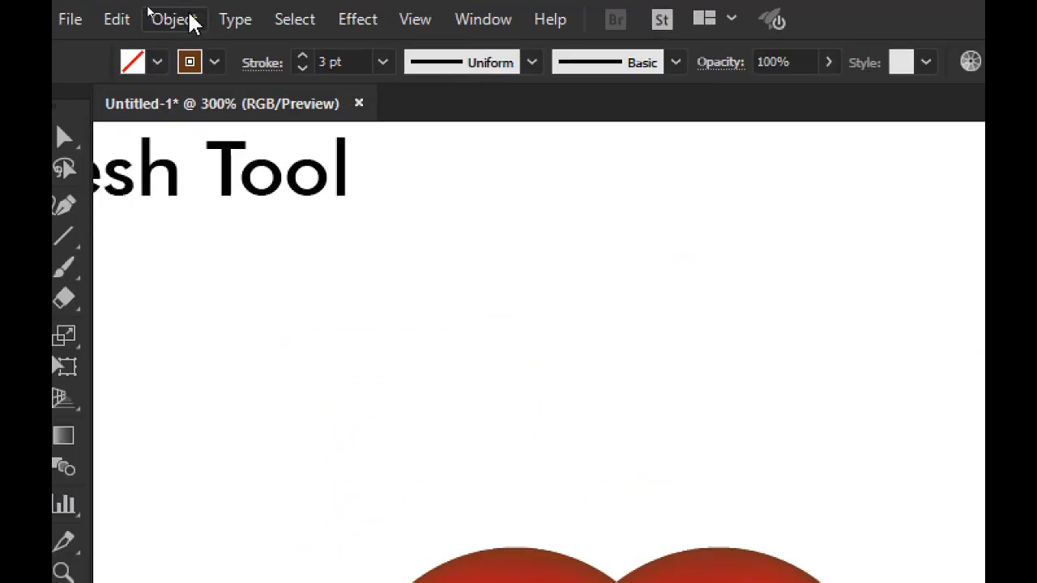
click(189, 17)
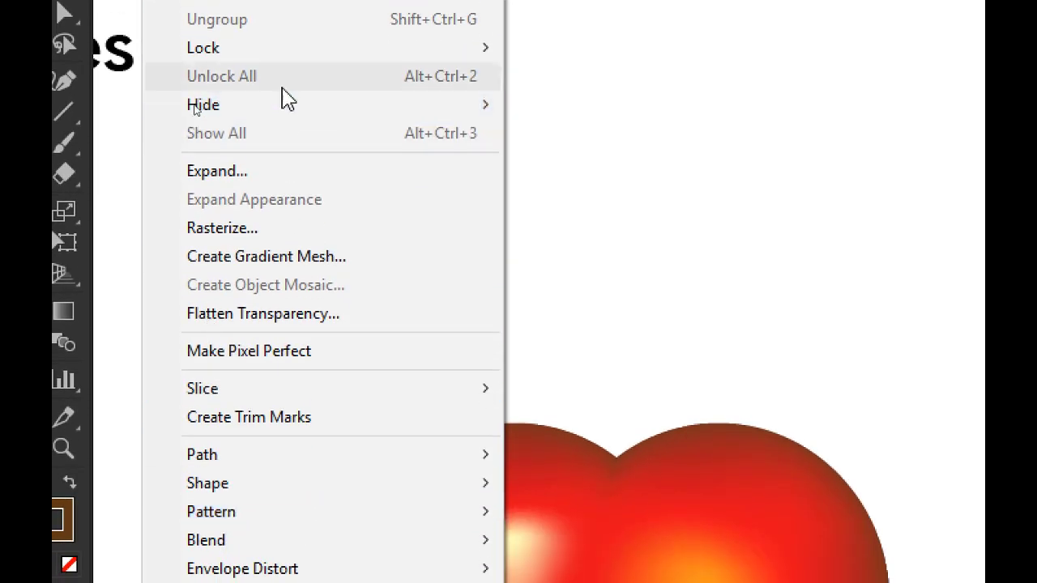
click(264, 175)
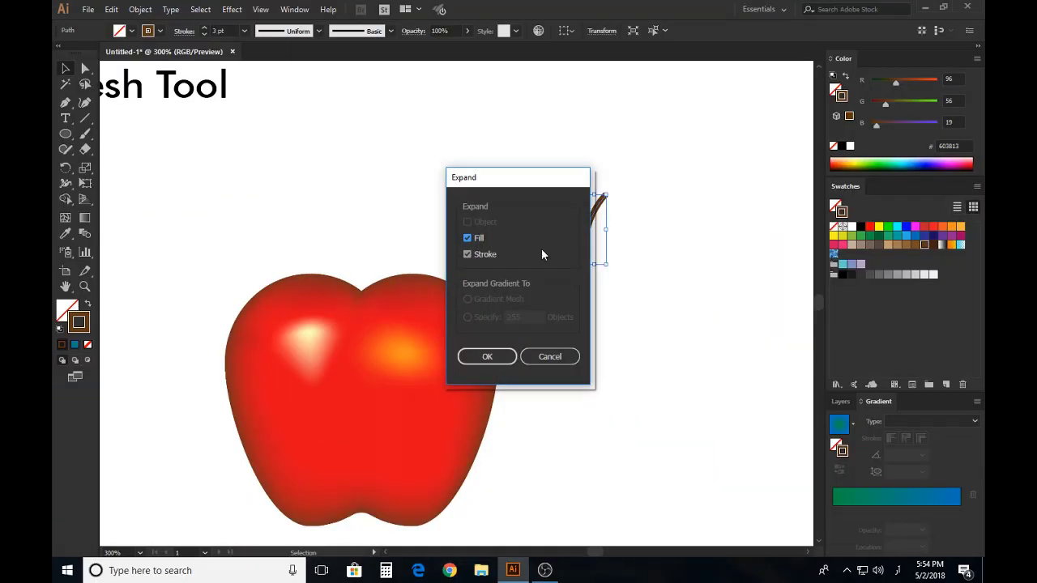
click(487, 356)
click(613, 230)
- Round off the corners of the stem's upper end with the Direct Selection tool and deselect the stem
click(583, 260)
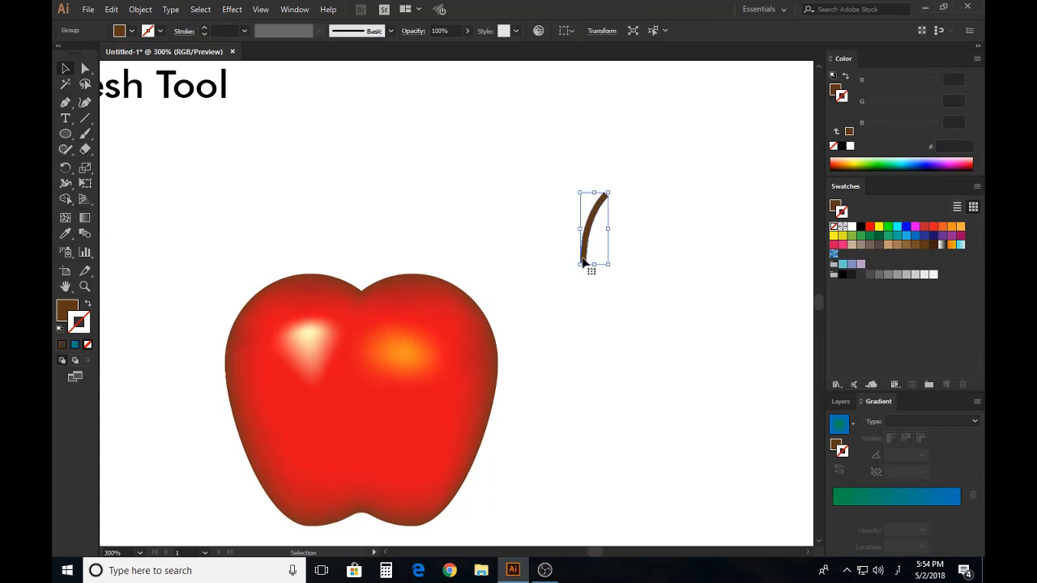
scroll(619, 203, up, 5)
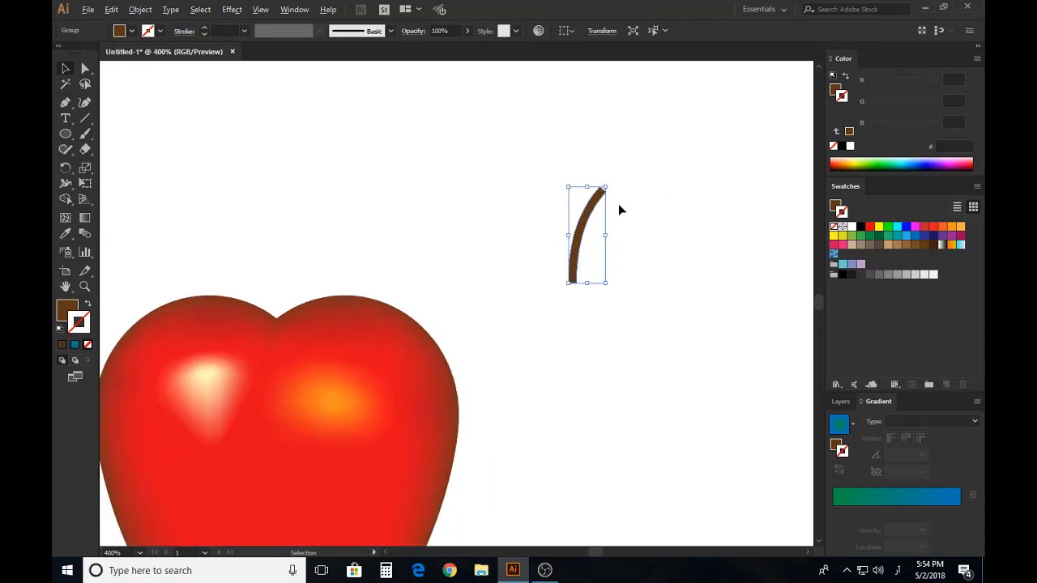
scroll(618, 199, up, 1)
click(622, 201)
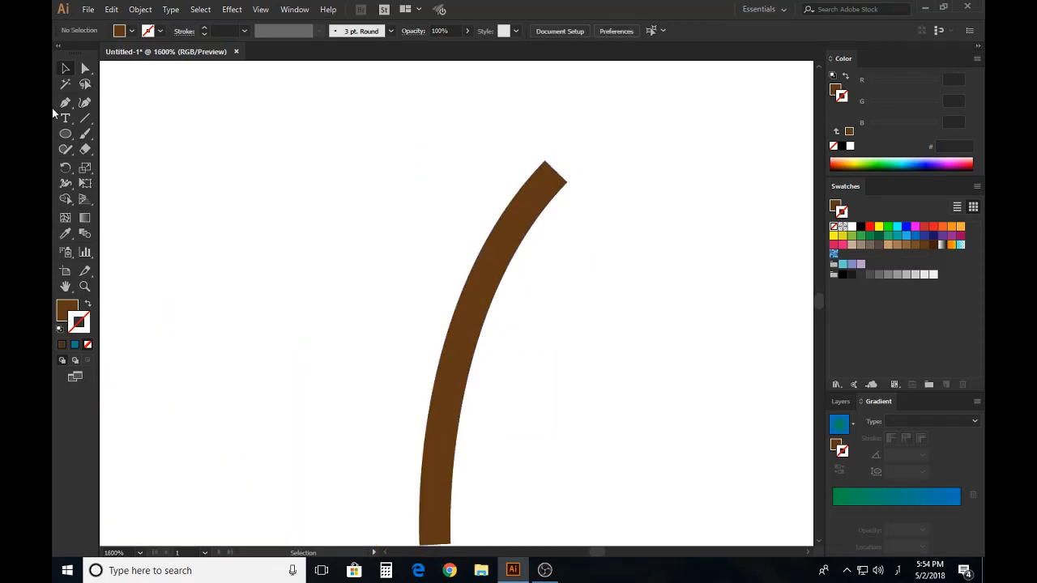
click(85, 70)
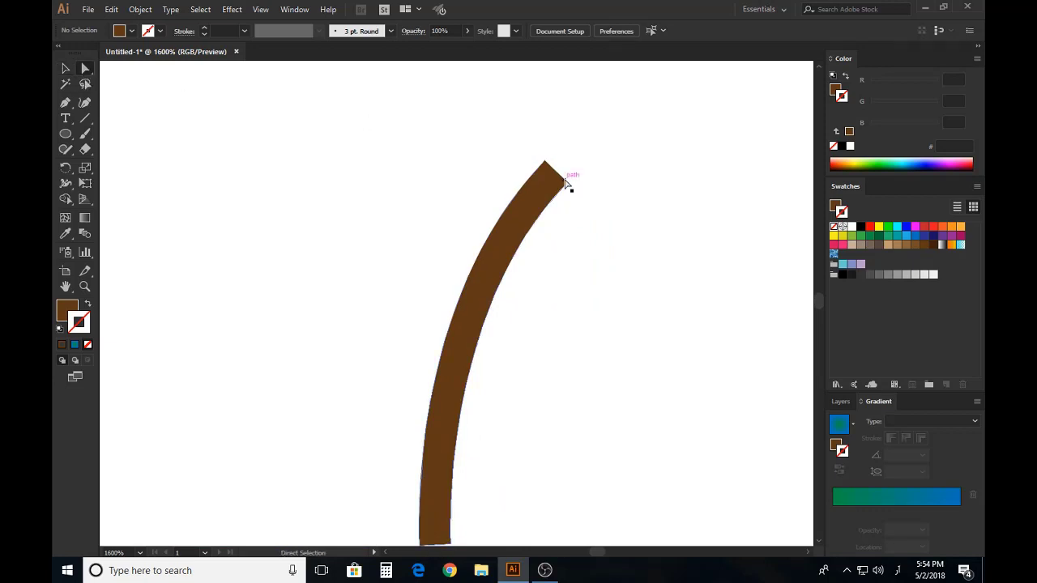
drag(541, 144, 548, 191)
click(531, 267)
- Move the stem onto the apple so its lower end sits in the notch at the apple's top, and deselect it
scroll(494, 314, down, 2)
scroll(494, 313, down, 1)
drag(364, 375, 507, 278)
scroll(508, 278, down, 1)
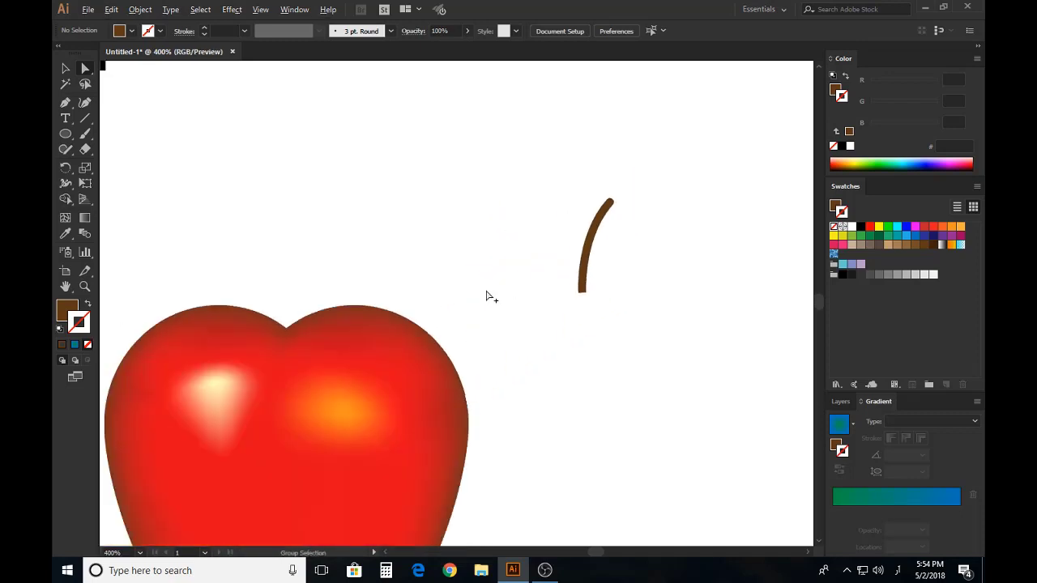
drag(408, 347, 522, 293)
drag(701, 209, 413, 230)
click(68, 69)
click(474, 182)
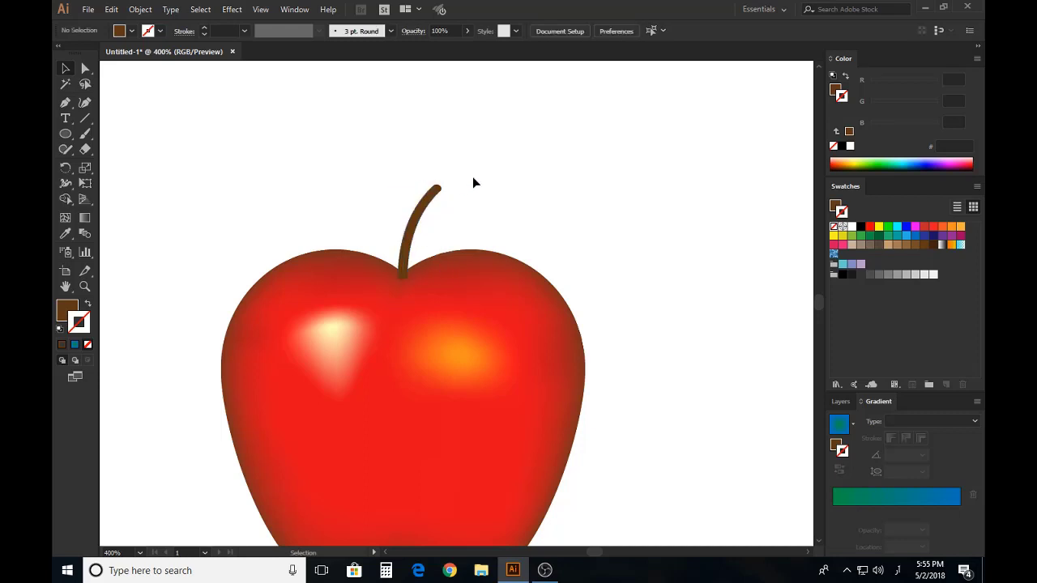
- Send the stem to the back so its base lies behind the apple, and deselect it
click(423, 215)
right_click(427, 212)
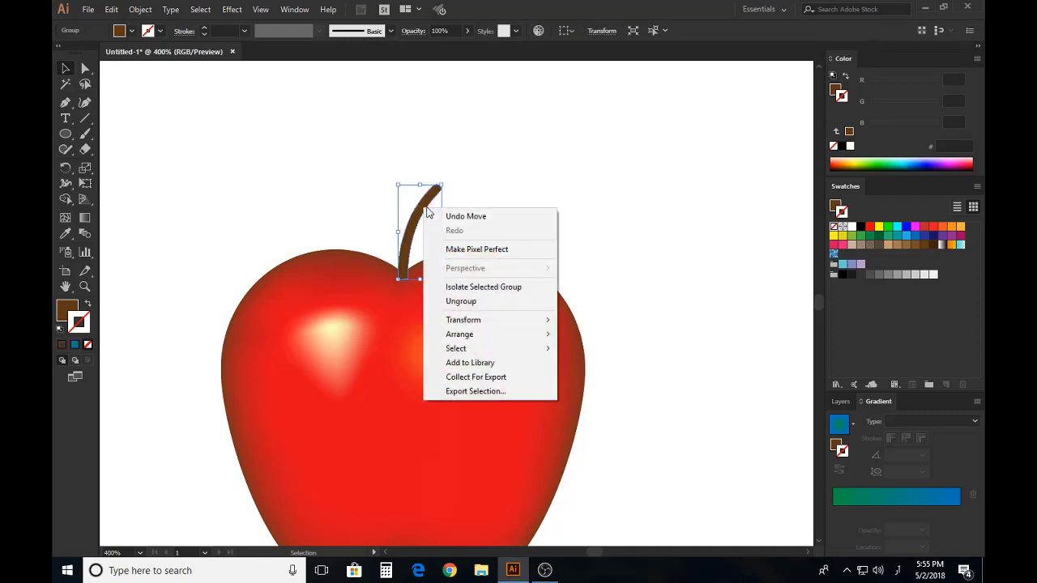
mouse_move(491, 335)
click(598, 376)
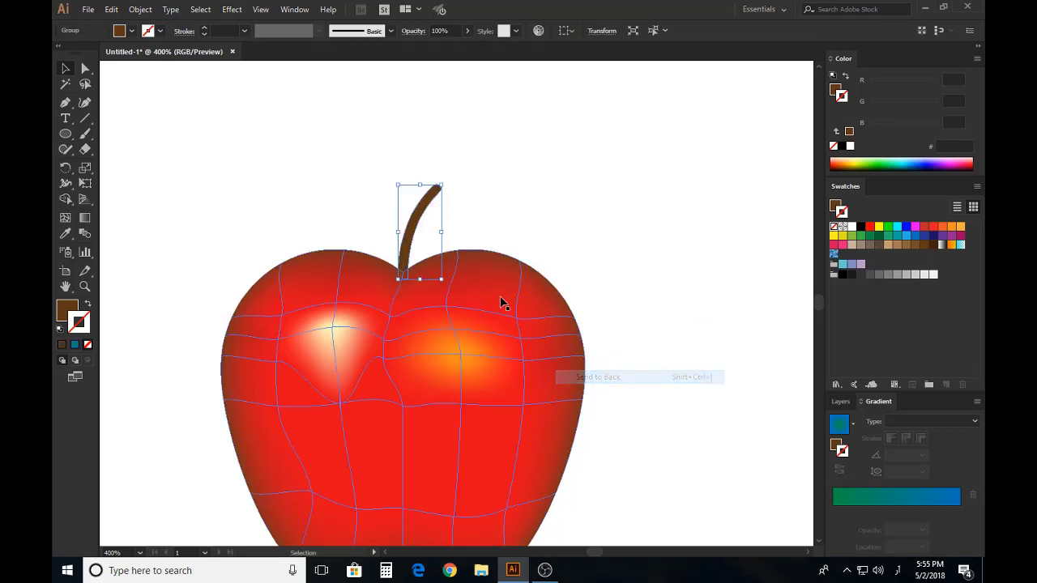
click(527, 249)
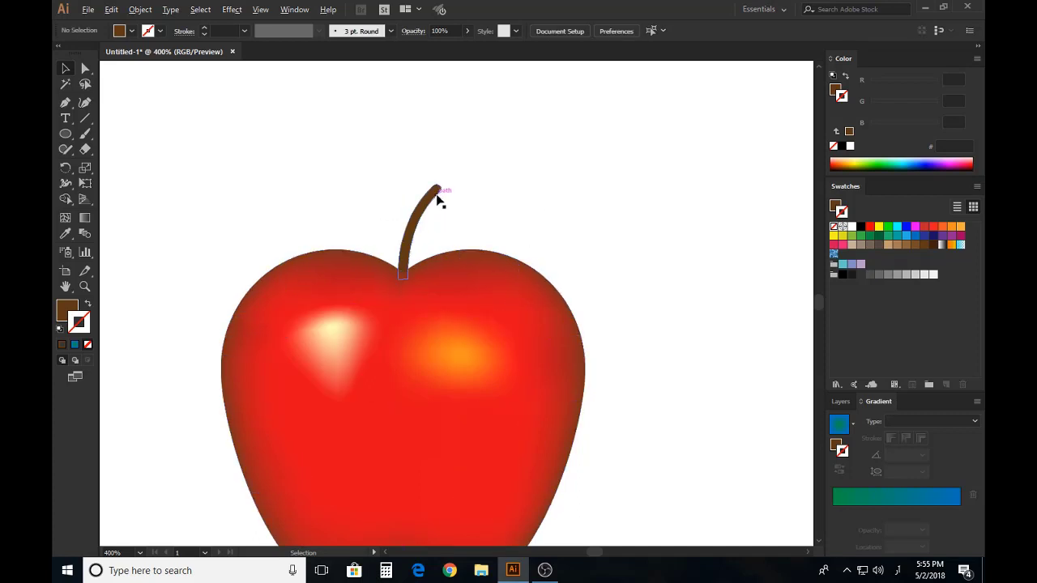
- Lengthen the stem by moving the anchor points of its rounded tip up and to the right, and deselect it
scroll(438, 200, up, 2)
click(85, 71)
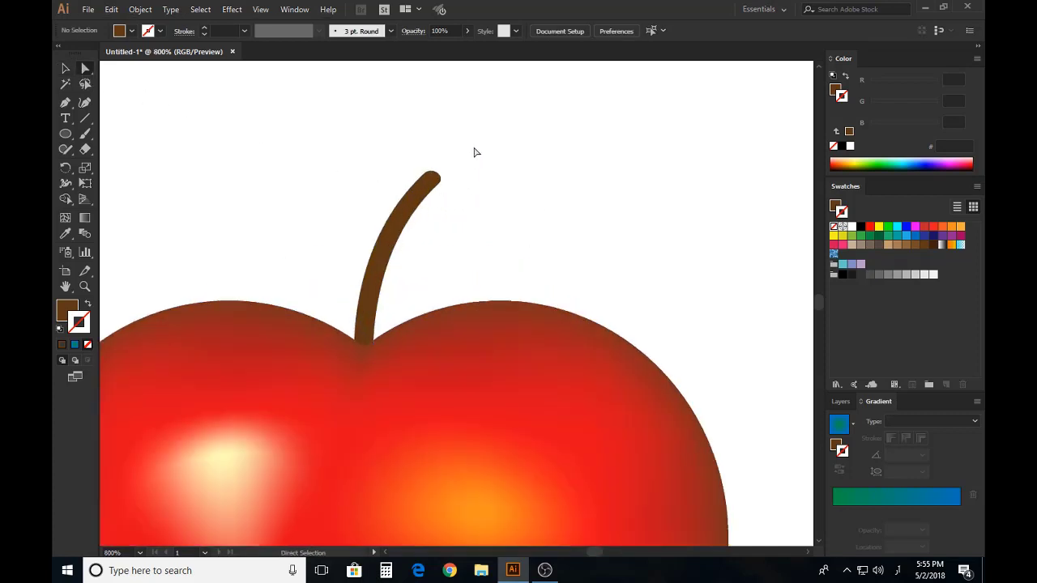
click(438, 188)
drag(439, 177, 465, 157)
scroll(490, 223, down, 2)
scroll(490, 227, down, 2)
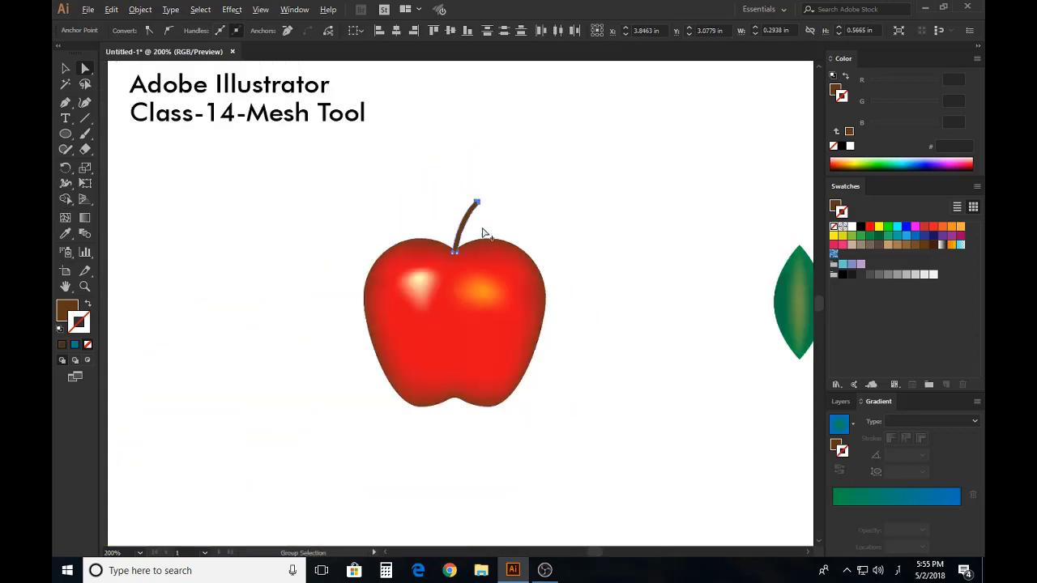
click(558, 227)
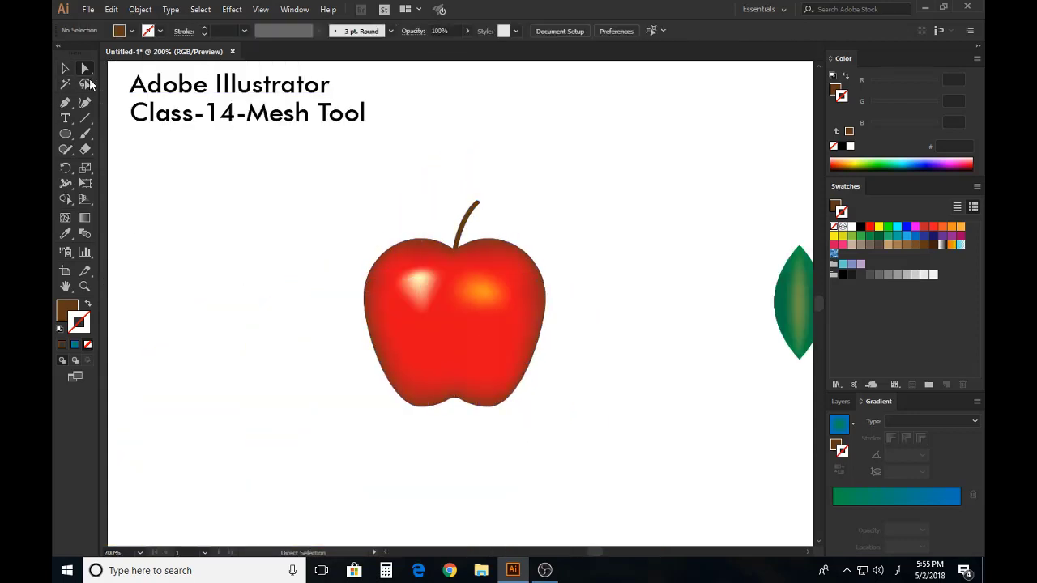
scroll(503, 194, up, 6)
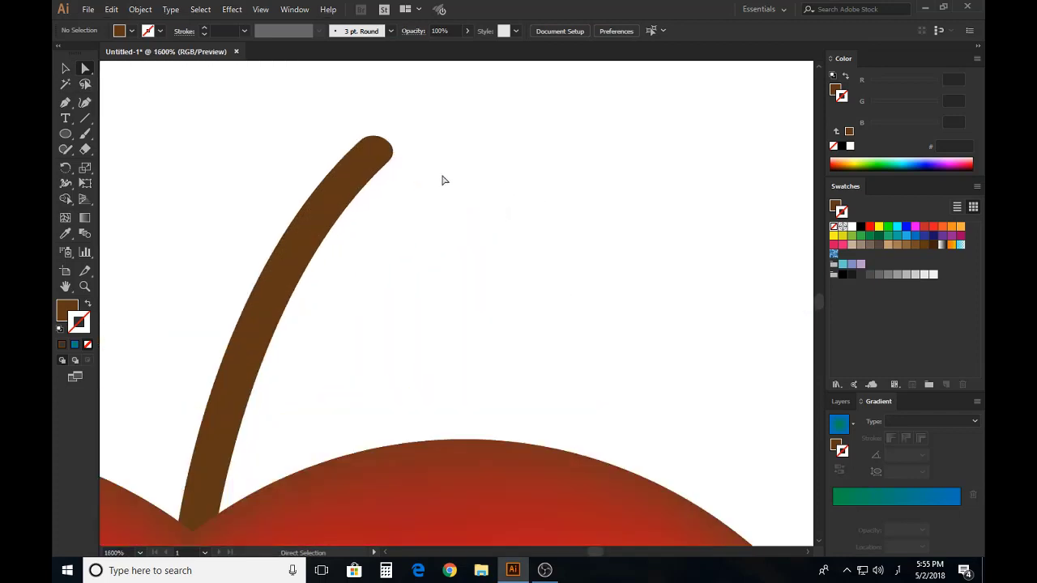
click(393, 155)
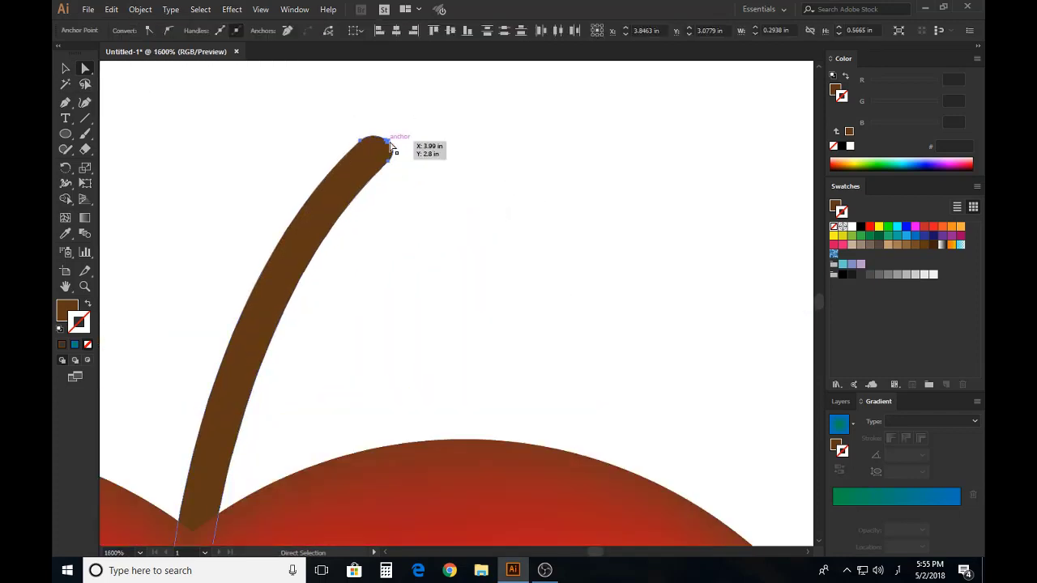
click(389, 142)
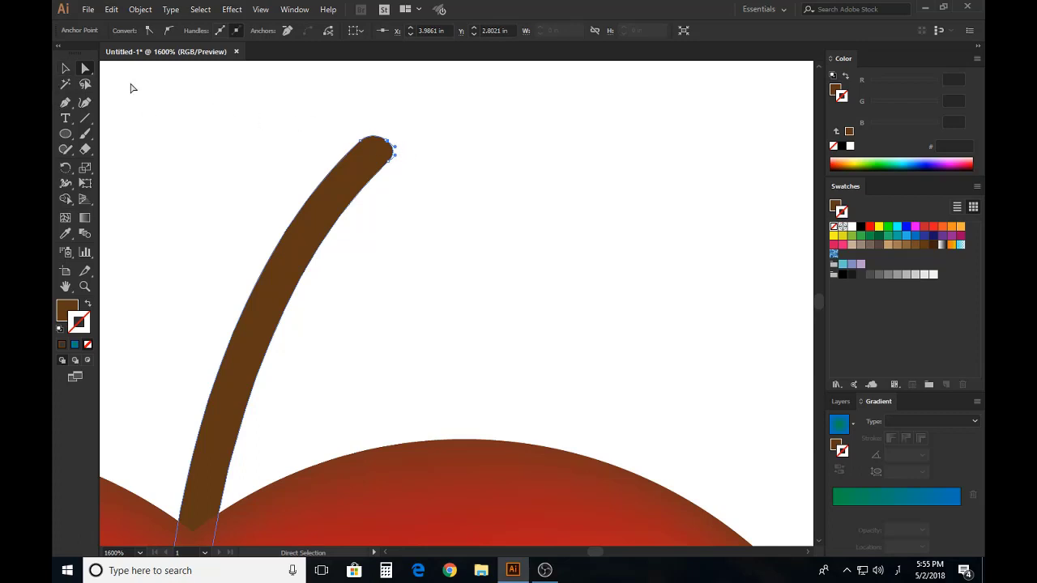
click(294, 131)
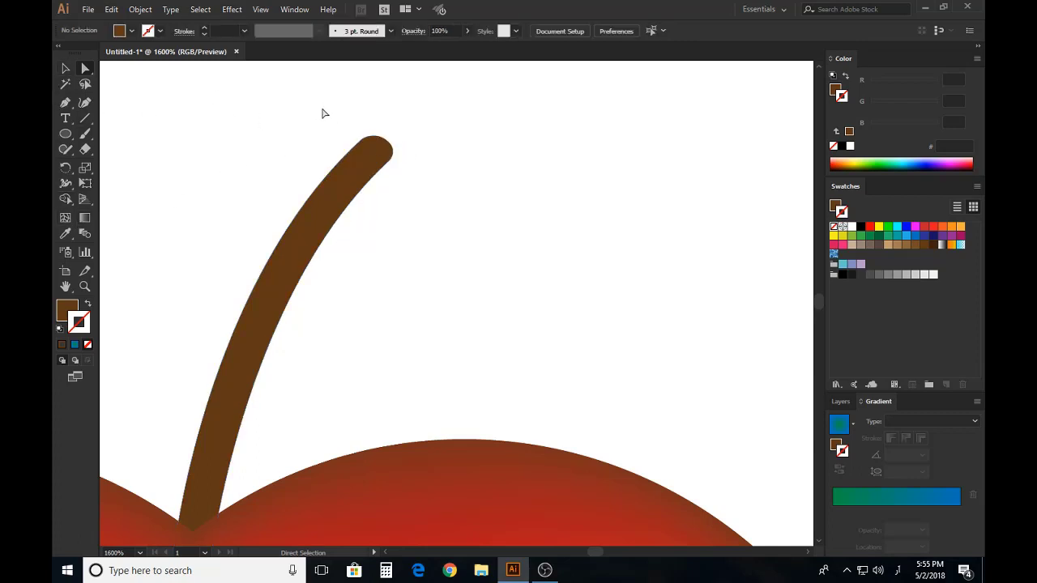
drag(322, 108, 463, 201)
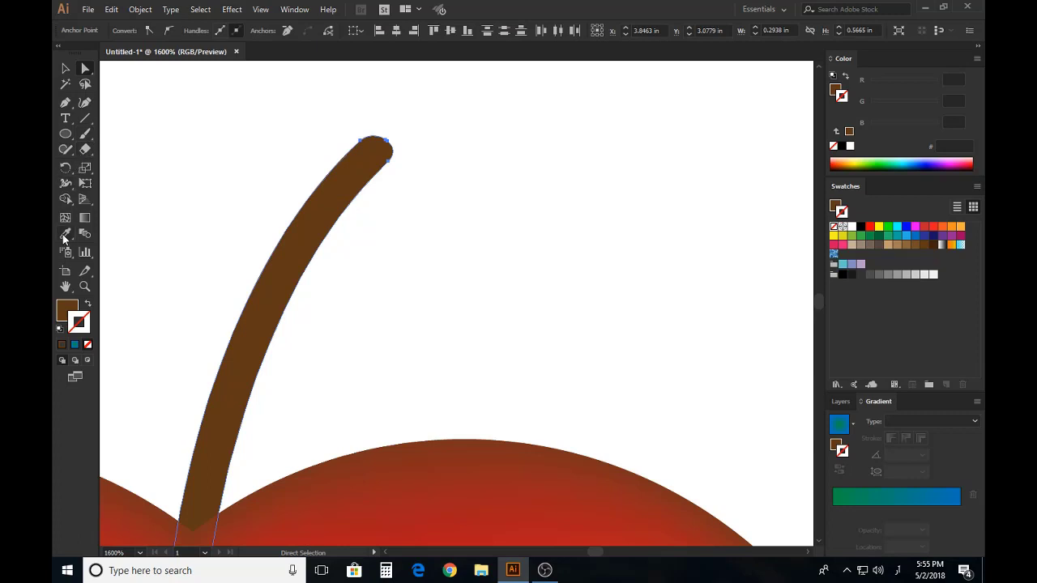
- Trim the stem's rounded tip to a flat horizontal end with the Eraser tool and deselect the stem
click(66, 68)
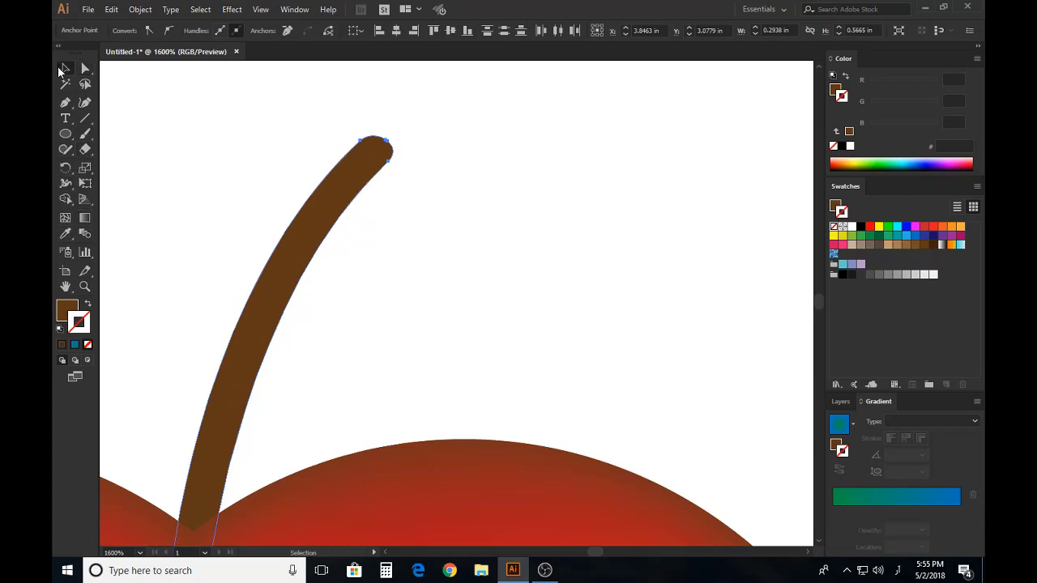
click(333, 227)
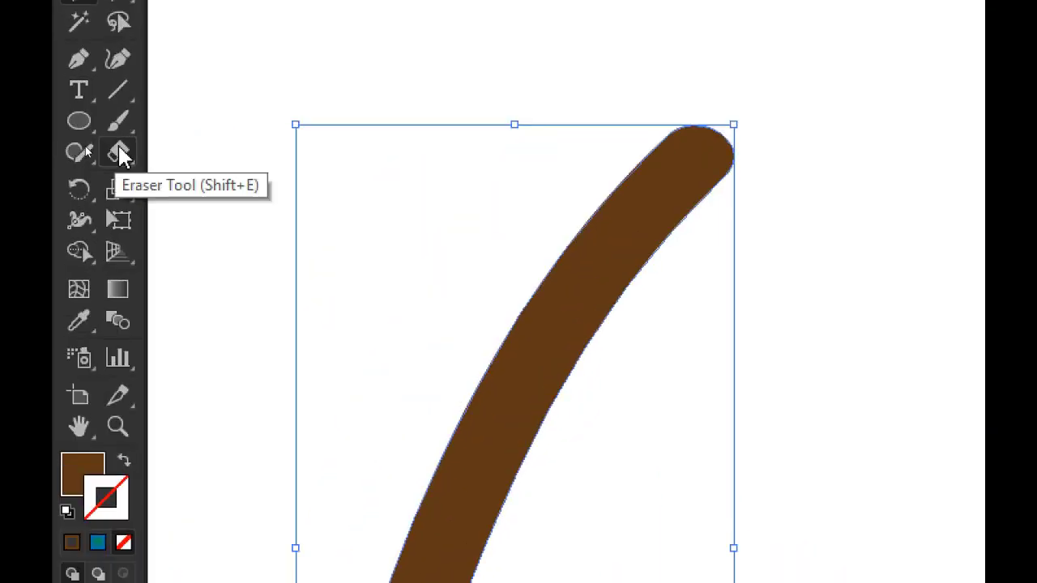
click(85, 149)
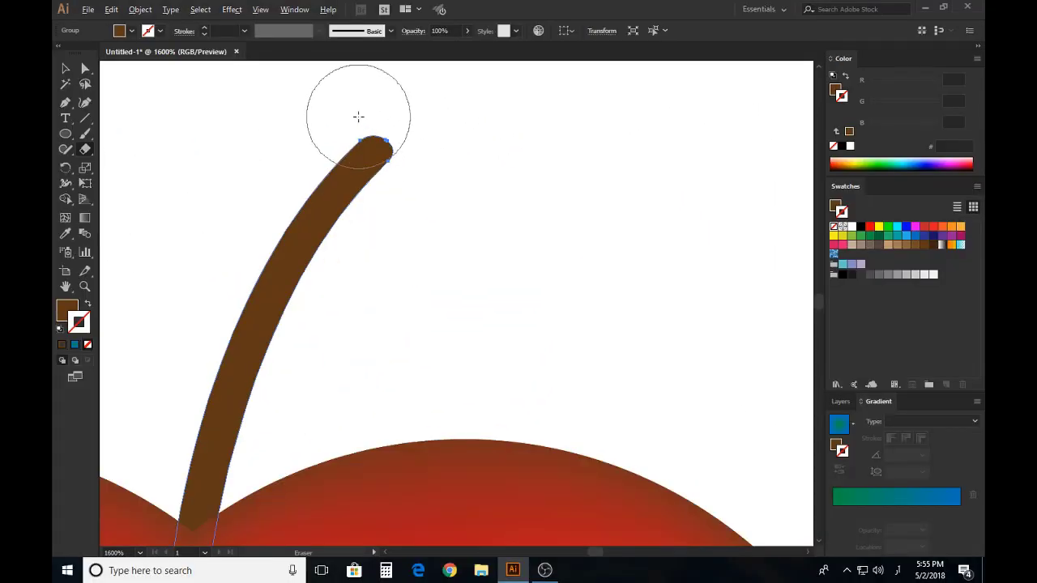
drag(355, 116, 405, 157)
key(ctrl)
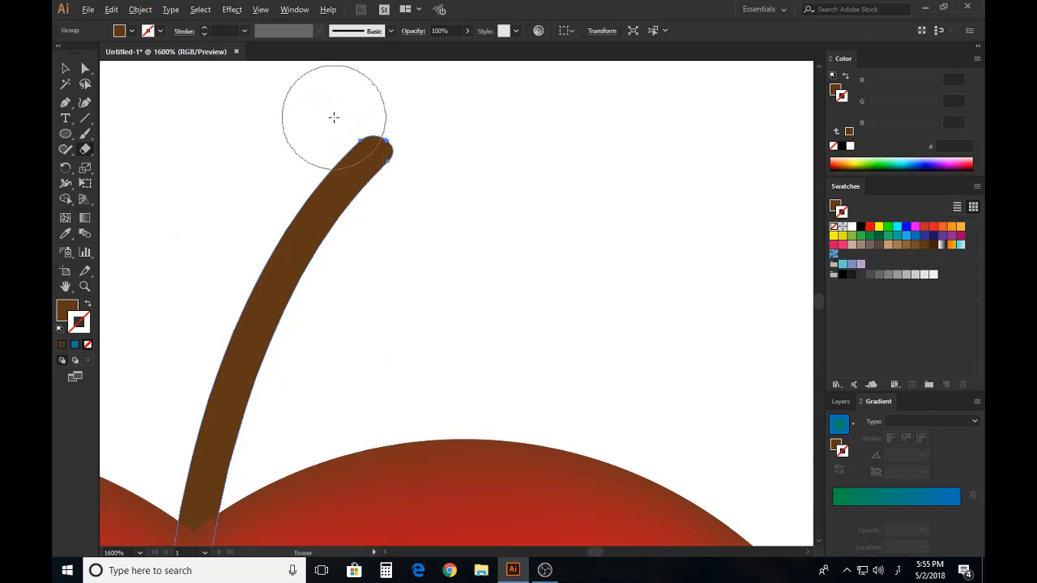
drag(334, 117, 432, 155)
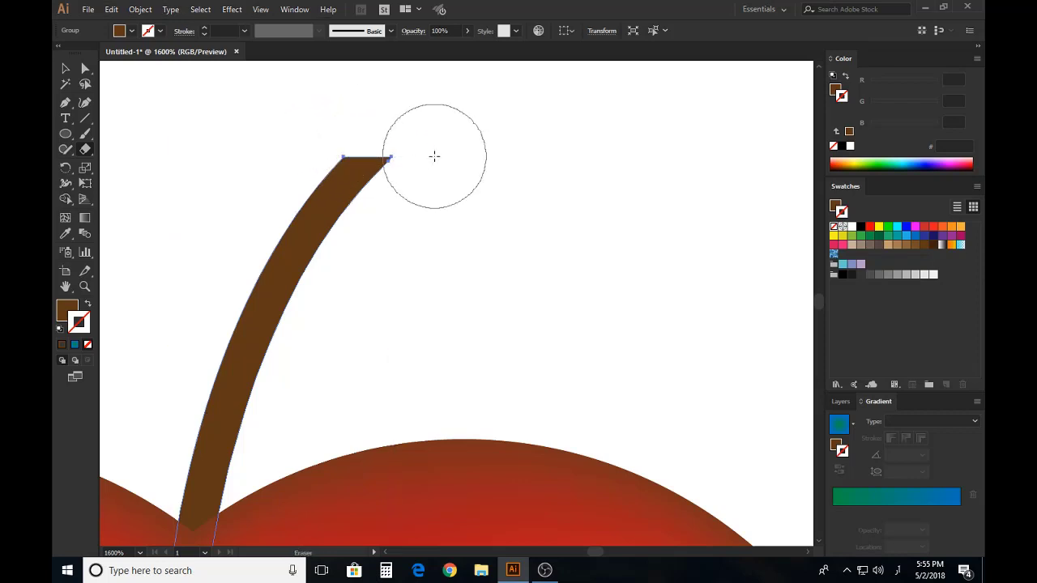
click(65, 69)
click(493, 157)
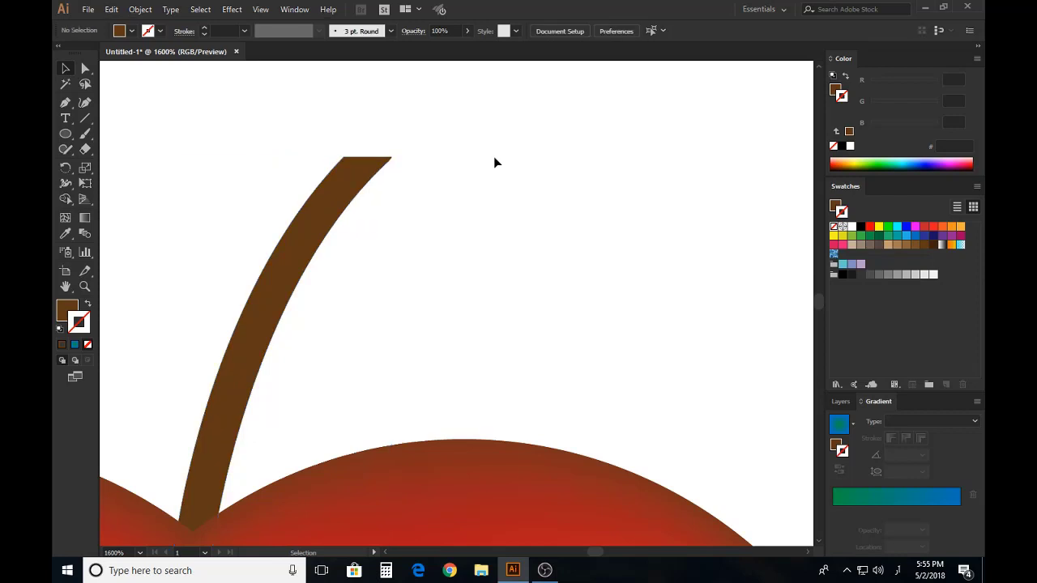
- Rotate the stem slightly clockwise, reposition its base in the apple's notch, and deselect it
scroll(450, 174, down, 4)
scroll(438, 182, down, 1)
scroll(435, 182, up, 2)
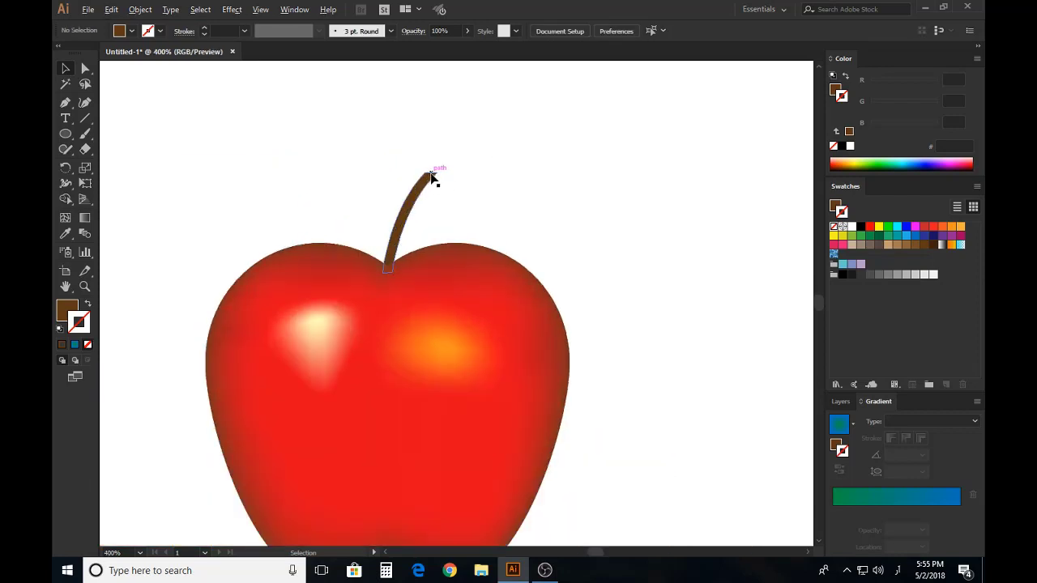
click(430, 180)
drag(438, 246, 457, 248)
mouse_move(381, 252)
mouse_down()
mouse_move(412, 240)
mouse_move(394, 245)
mouse_up()
click(500, 149)
- Extend the stem slightly upward by moving its flat tip's anchor points, undo the excess adjustment, and deselect the stem
key(a)
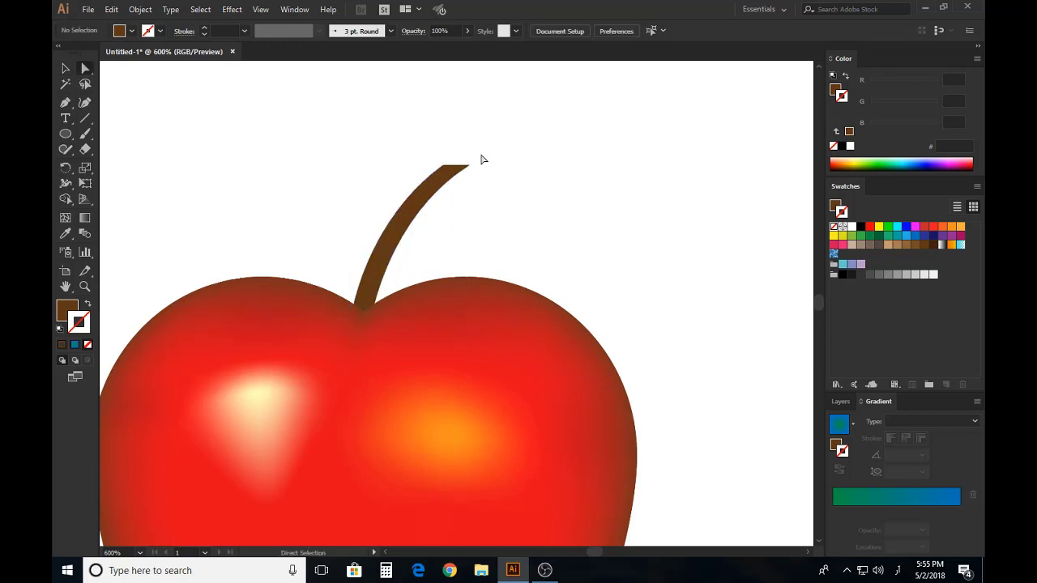
mouse_move(493, 140)
mouse_down()
mouse_move(439, 174)
mouse_move(476, 168)
mouse_move(499, 122)
mouse_up()
scroll(458, 221, down, 3)
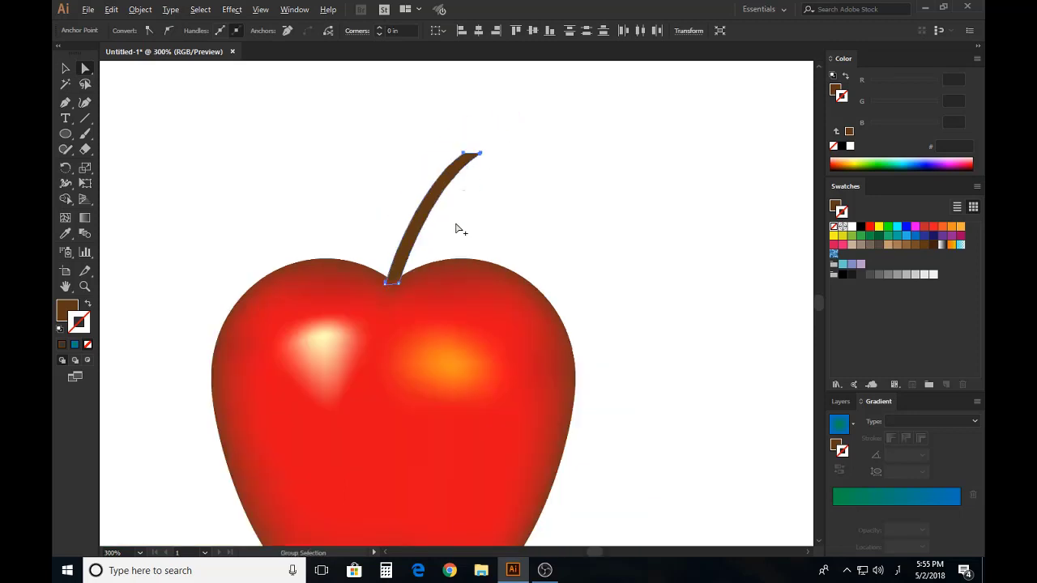
mouse_move(468, 188)
mouse_down()
mouse_move(457, 204)
mouse_move(481, 225)
mouse_move(470, 203)
mouse_move(489, 194)
mouse_move(468, 213)
mouse_move(468, 181)
mouse_up()
scroll(457, 209, up, 3)
key(ctrl)
key(ctrl+z)
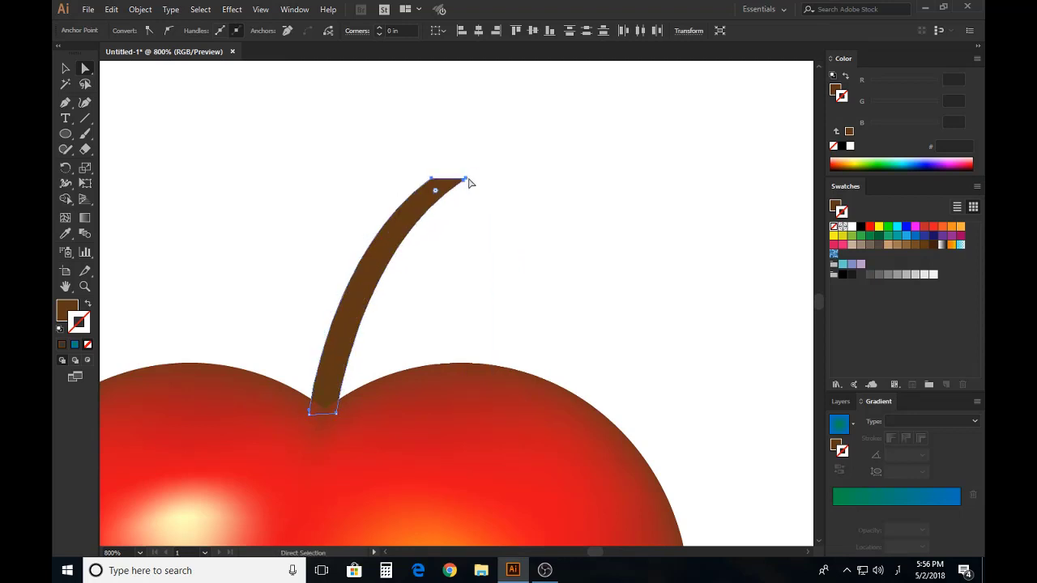
scroll(494, 217, down, 3)
click(525, 227)
scroll(539, 324, down, 3)
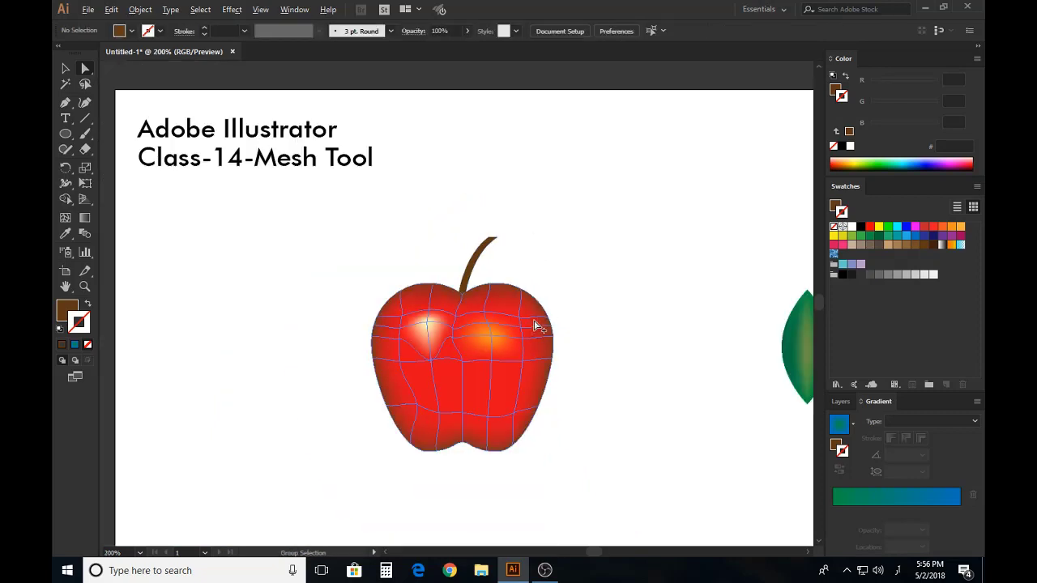
drag(541, 355, 515, 344)
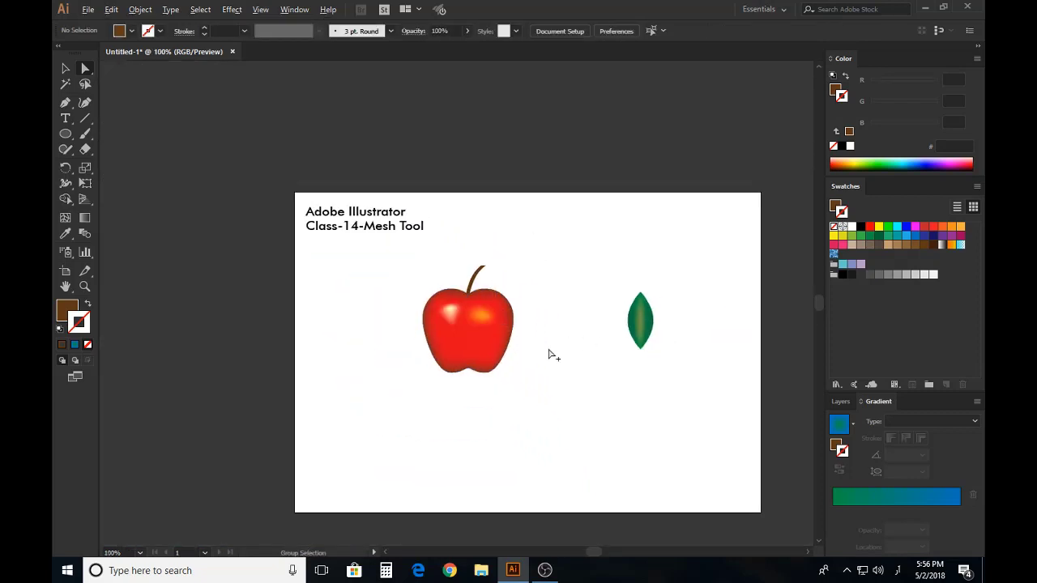
scroll(549, 351, up, 2)
drag(734, 294, 632, 278)
key(ctrl+z)
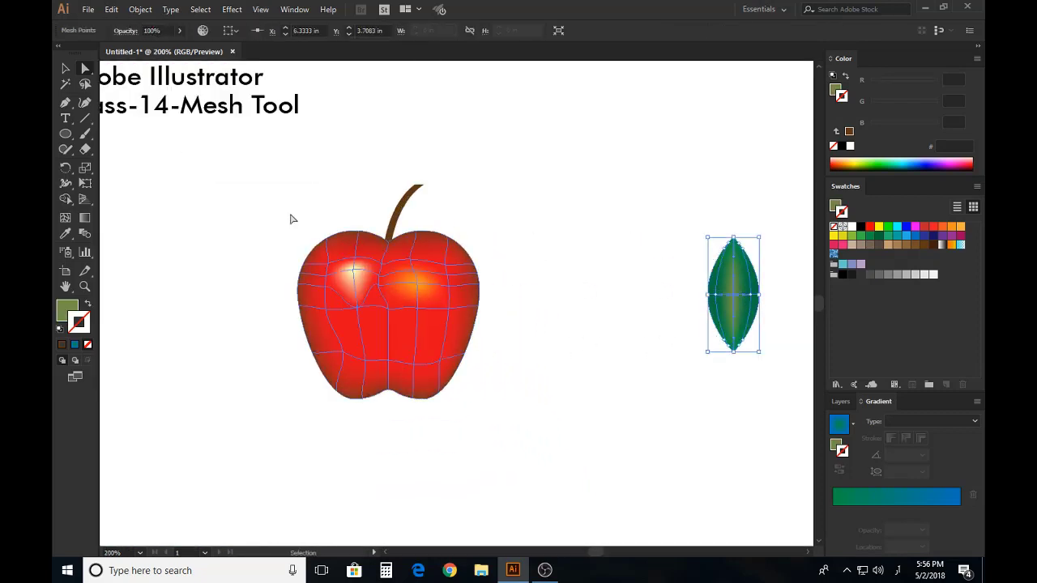
- Rotate the green leaf about 45° counterclockwise, place it over the apple's upper right side with its tip against the stem, and deselect it
key(v)
drag(601, 185, 617, 283)
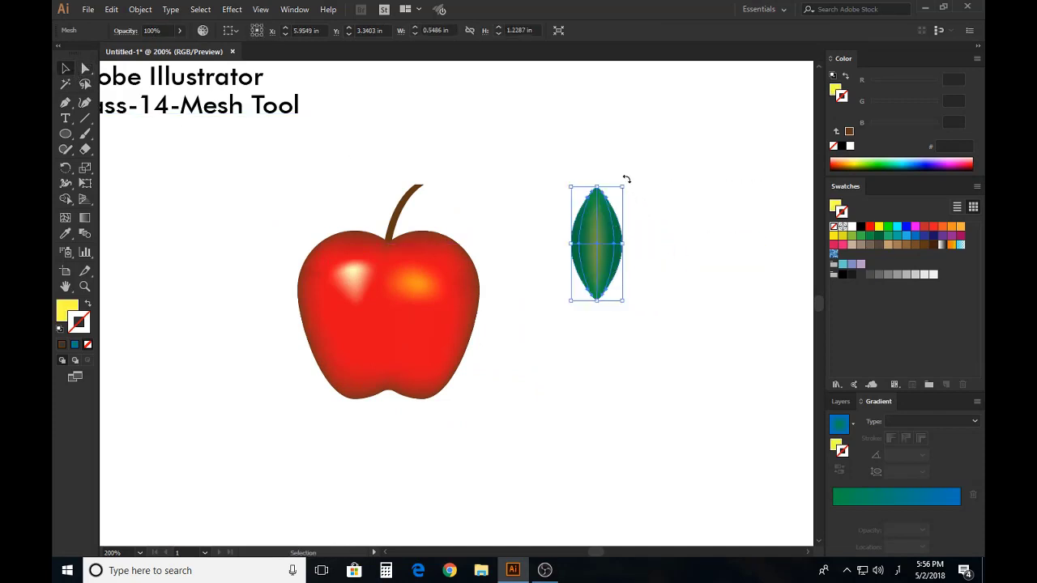
drag(625, 180, 572, 161)
drag(605, 250, 466, 251)
click(579, 339)
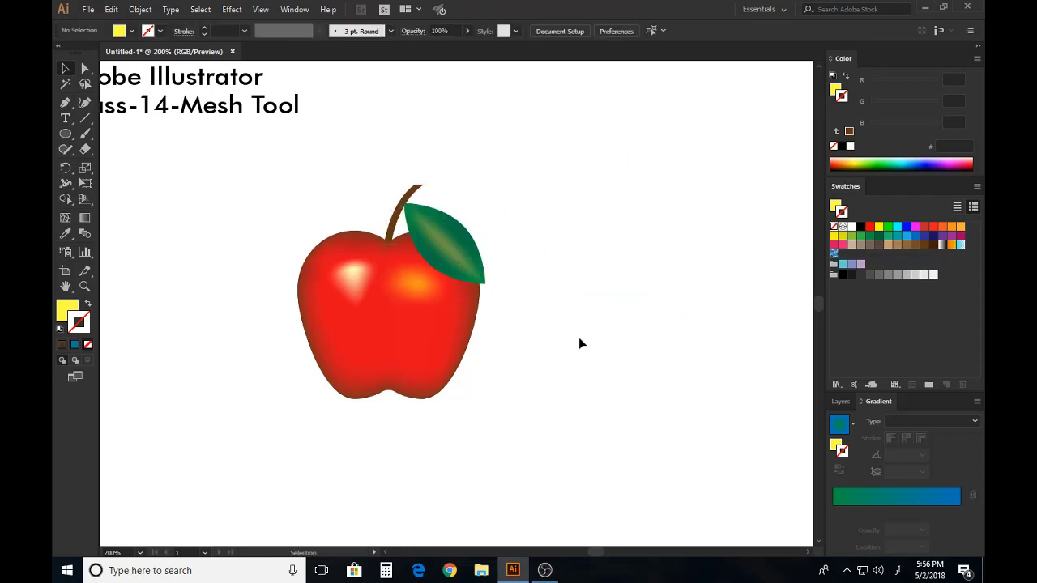
- Select the apple together with its stem and leaf, move them slightly right on the artboard, and deselect them
scroll(415, 354, down, 1)
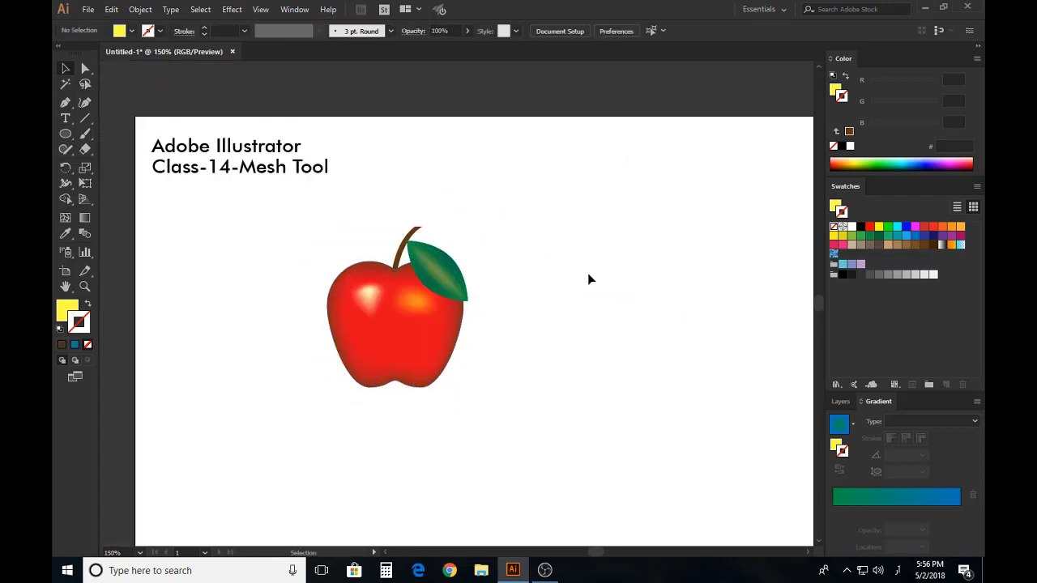
drag(507, 192, 293, 477)
drag(394, 347, 442, 336)
click(589, 312)
scroll(508, 330, up, 1)
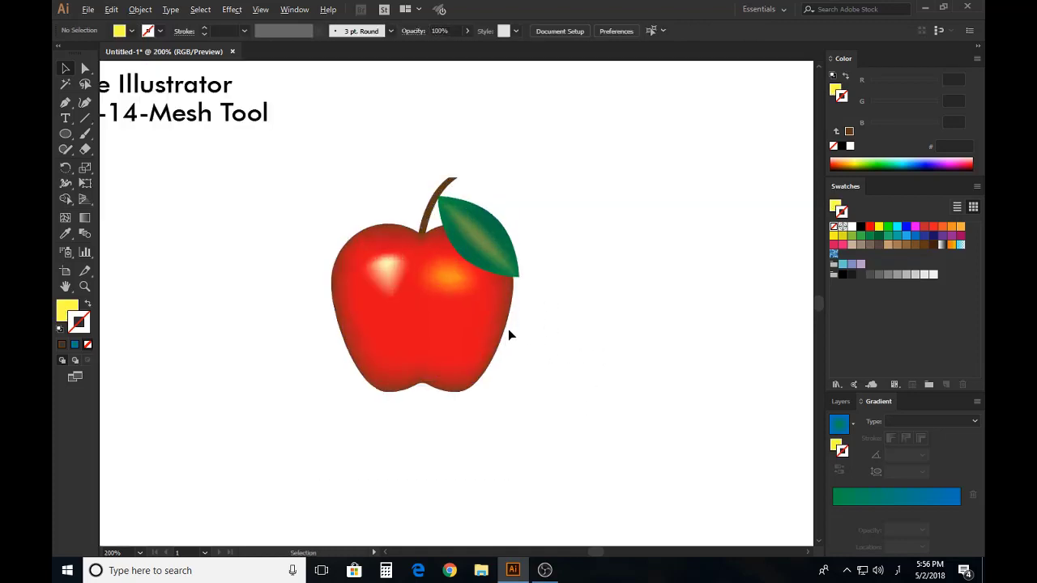
scroll(582, 351, down, 1)
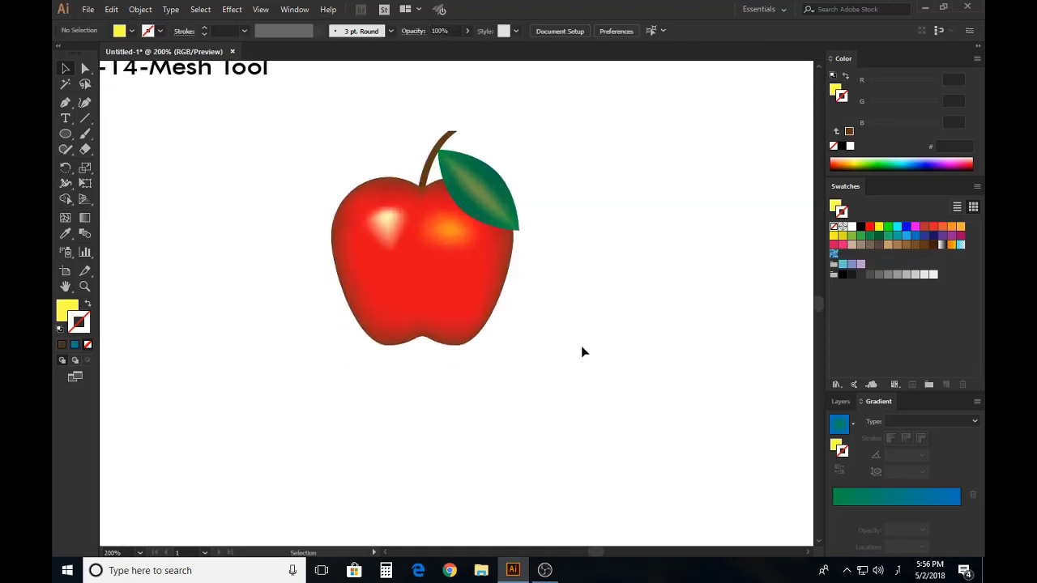
- Send the green leaf to the back, behind the apple, and deselect it
click(493, 196)
scroll(445, 177, up, 2)
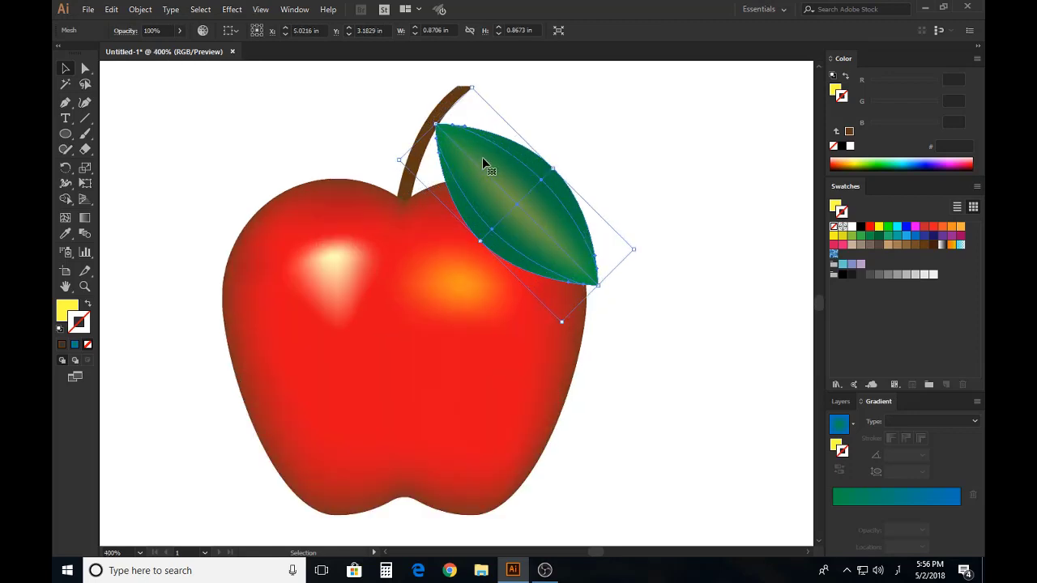
right_click(487, 152)
mouse_move(559, 229)
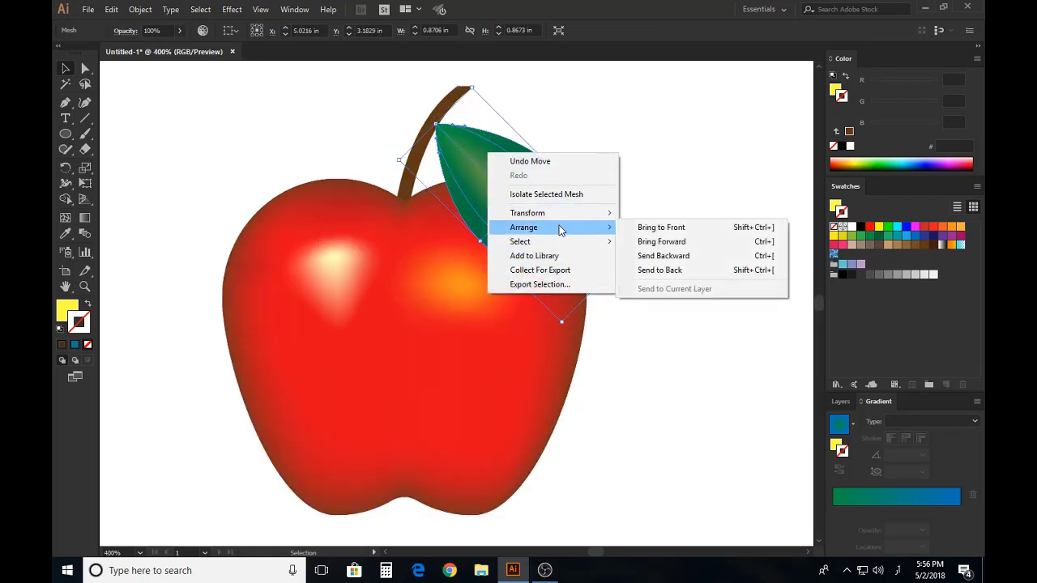
click(669, 270)
click(672, 279)
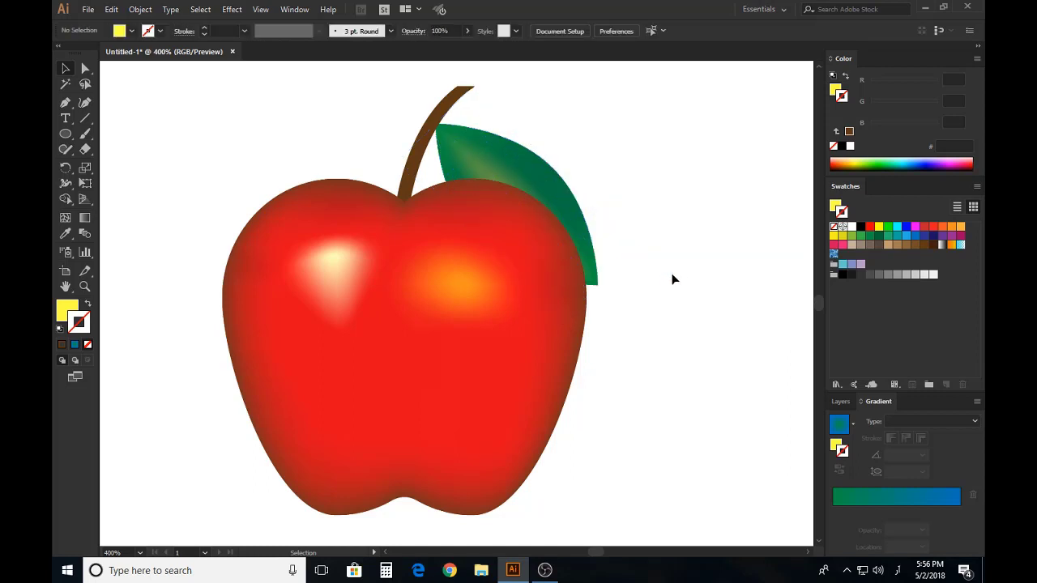
scroll(657, 276, down, 2)
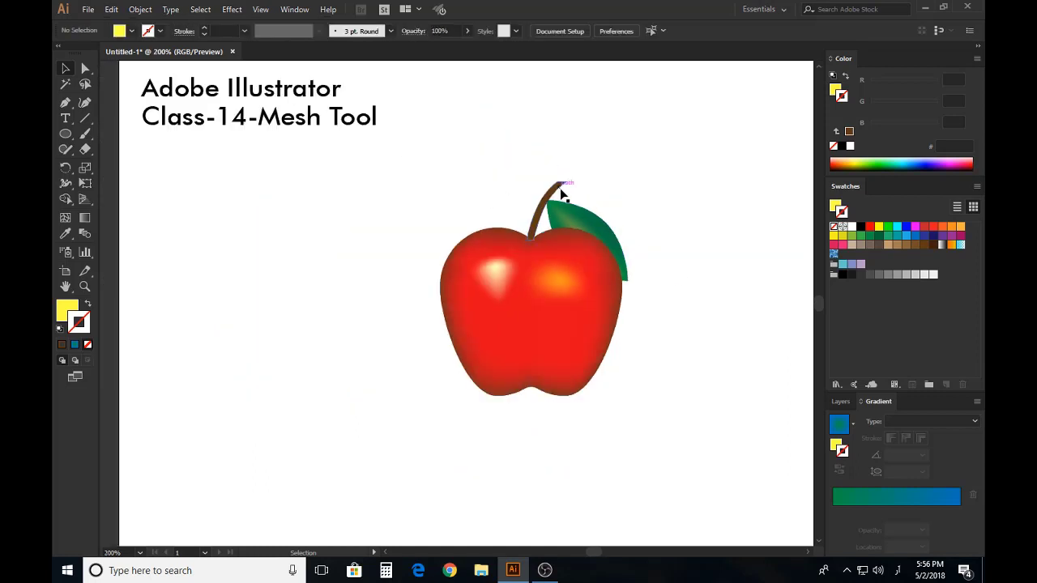
click(560, 194)
scroll(560, 194, up, 4)
right_click(554, 191)
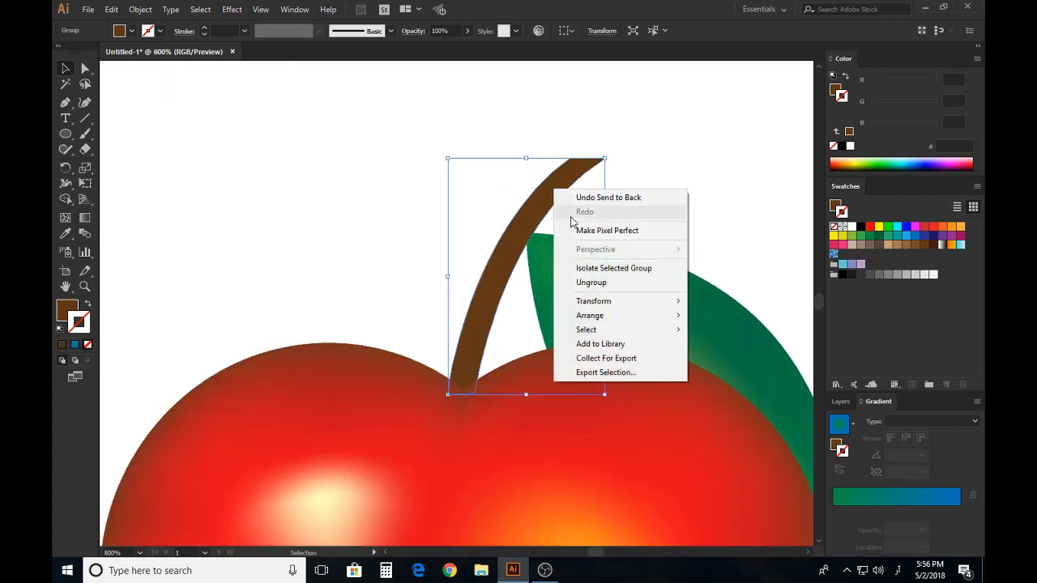
click(430, 168)
click(427, 166)
- Bring the green leaf to the front of the apple and deselect it
scroll(674, 230, down, 3)
drag(637, 333, 459, 292)
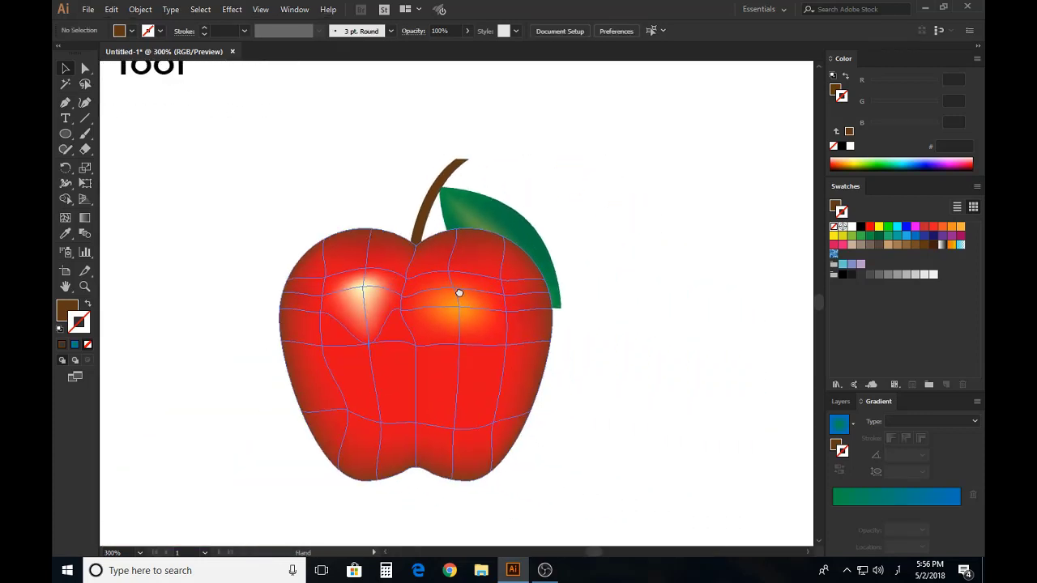
scroll(580, 302, down, 3)
click(533, 258)
right_click(536, 260)
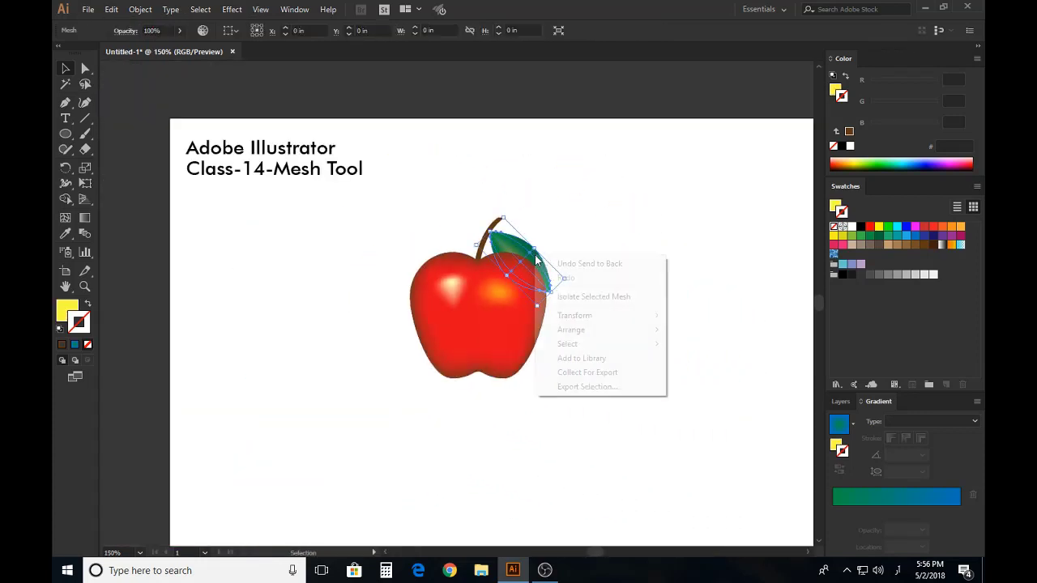
mouse_move(613, 330)
click(714, 331)
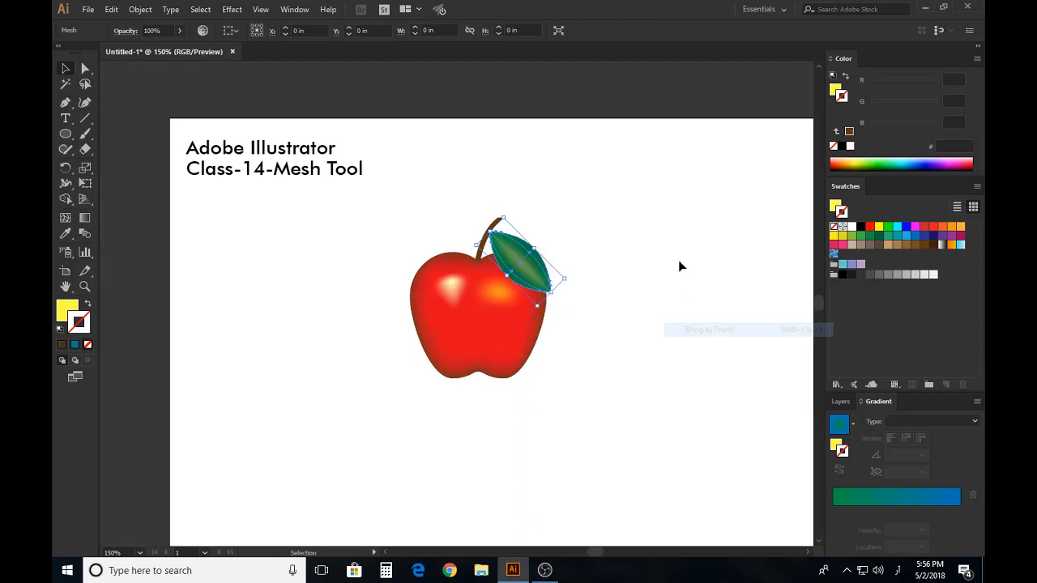
click(584, 262)
- Select the apple, stem and leaf together, enlarge them proportionally by about 30%, move them slightly right, and deselect them
drag(590, 240, 516, 403)
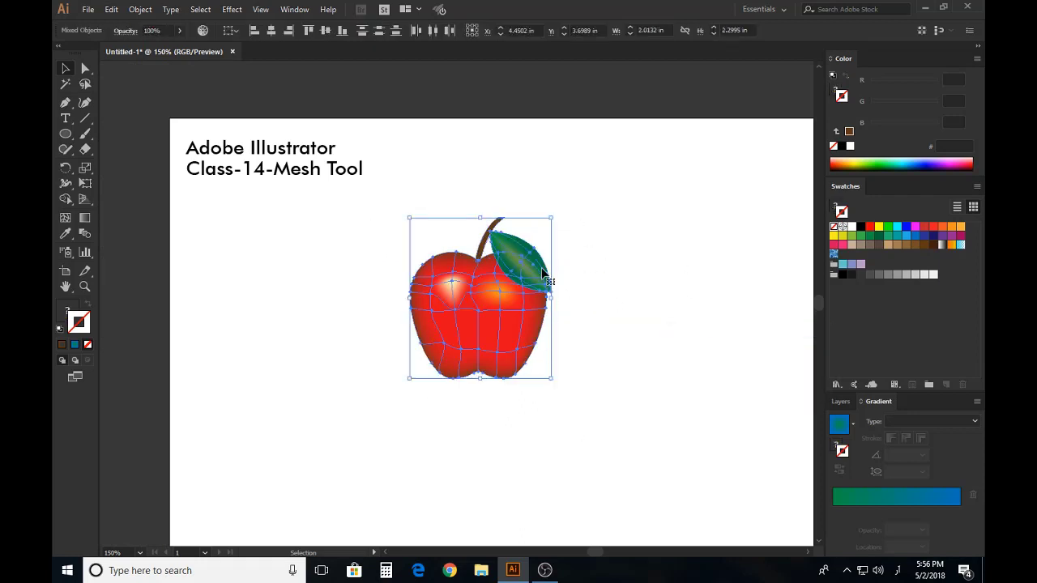
drag(552, 218, 576, 195)
drag(474, 379, 517, 391)
click(673, 300)
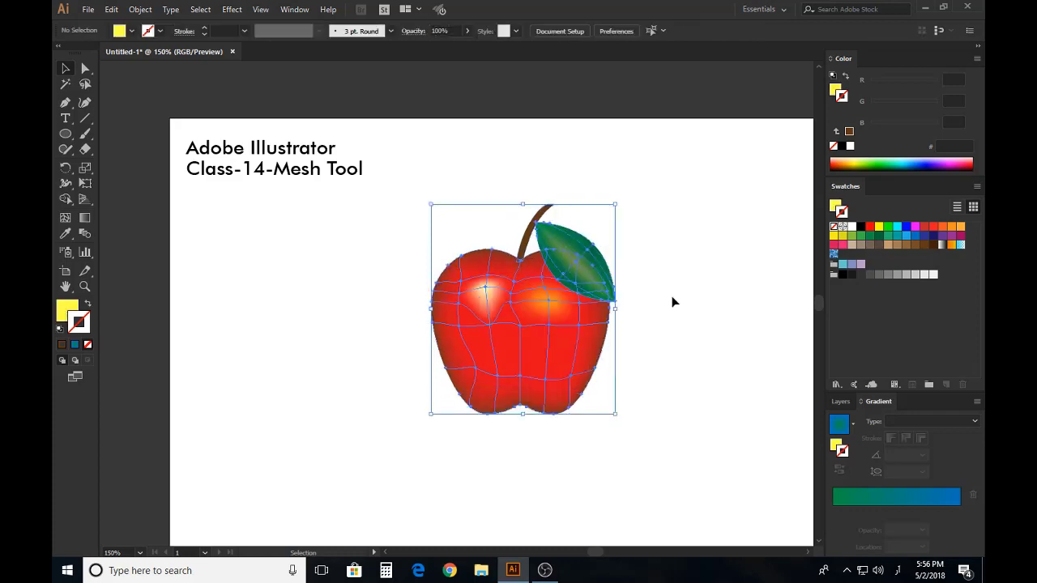
drag(643, 423, 545, 409)
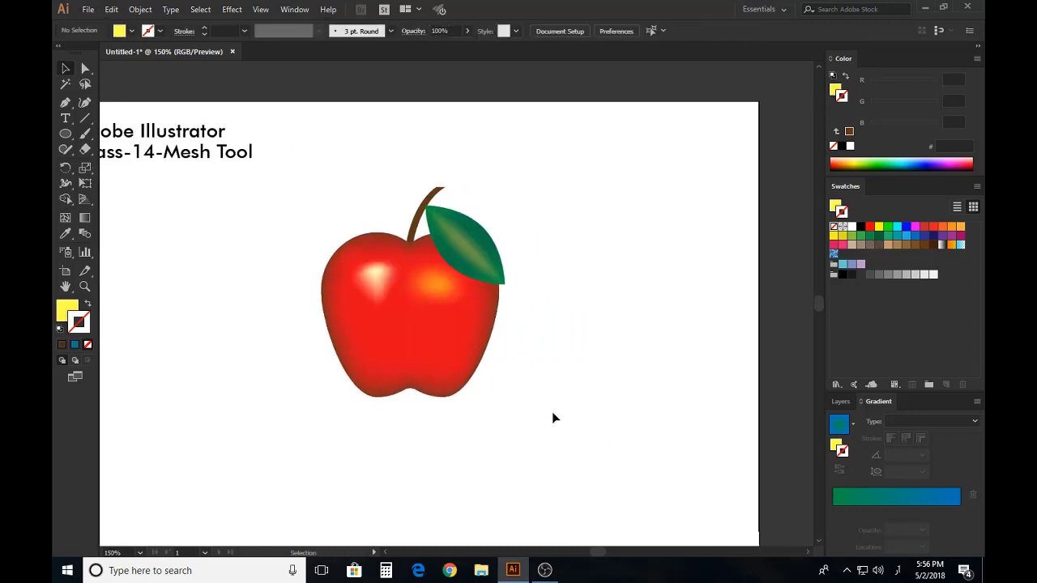